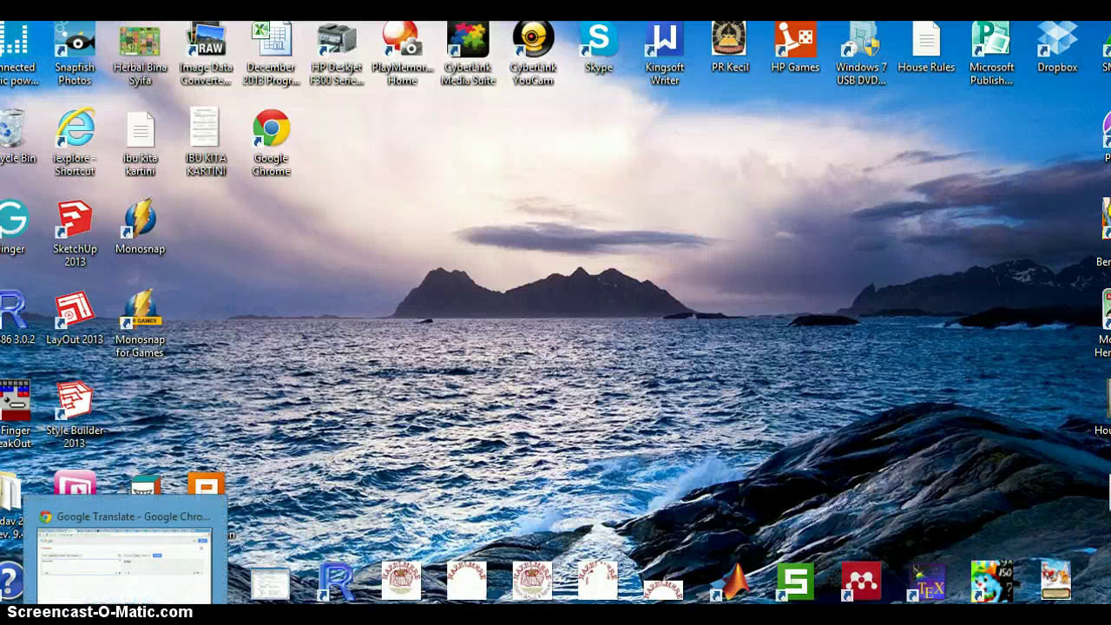
Get ready on the Windows desktop to bring up the Apps search screen
{"action": "mouse_move", "coordinate": [341, 594]}
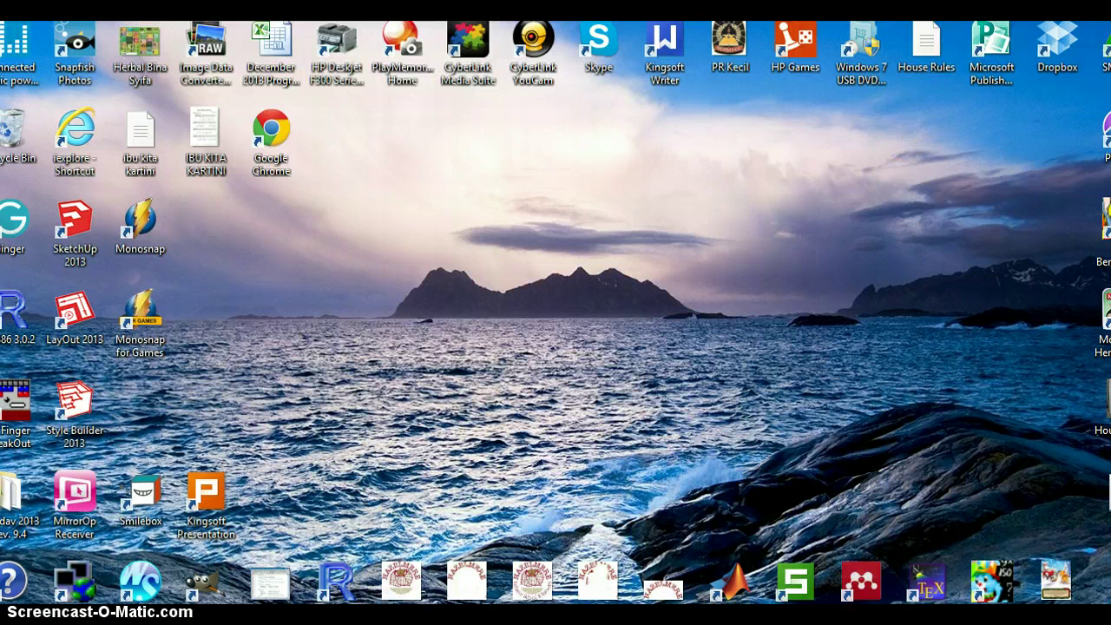
Search the Apps screen for 'men' and launch Mendeley Desktop
{"action": "key", "text": "super+q"}
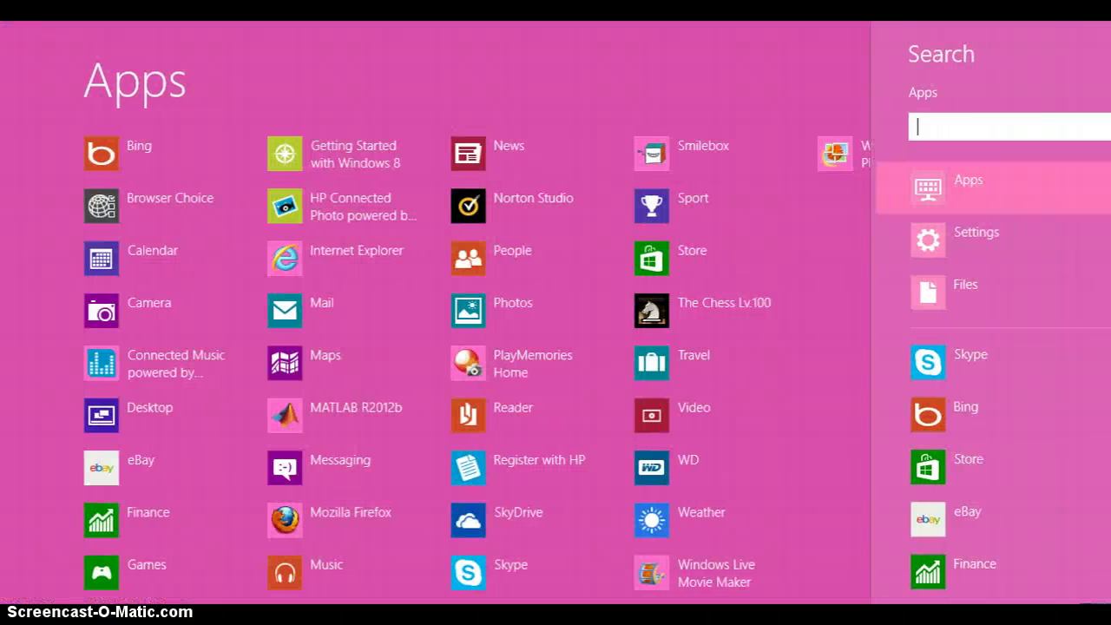
{"action": "type", "text": "men"}
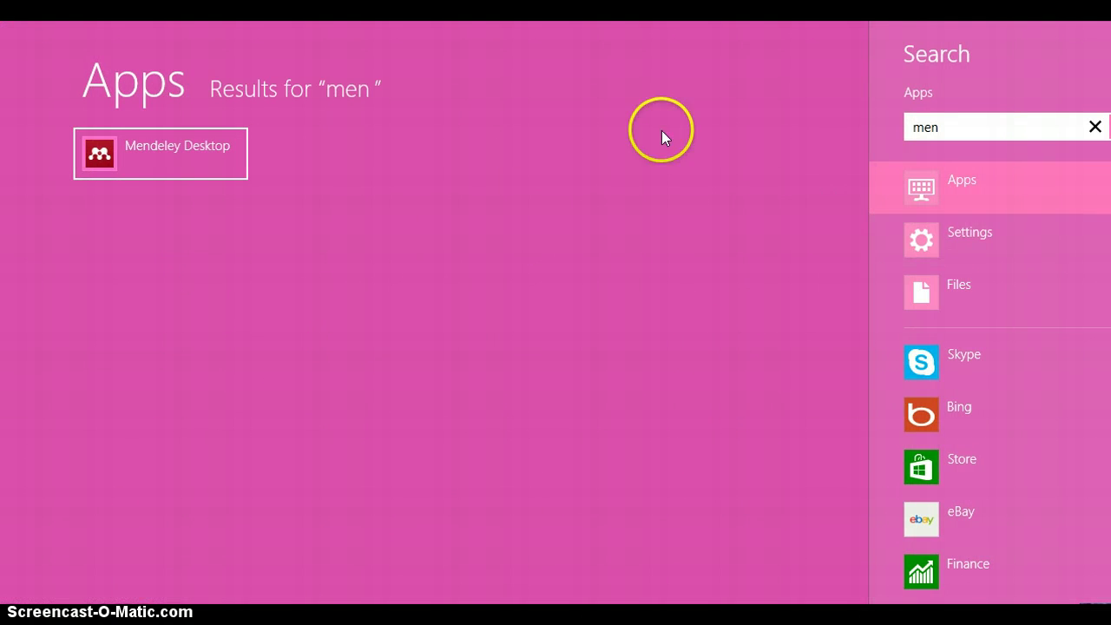
{"action": "left_click", "coordinate": [139, 159]}
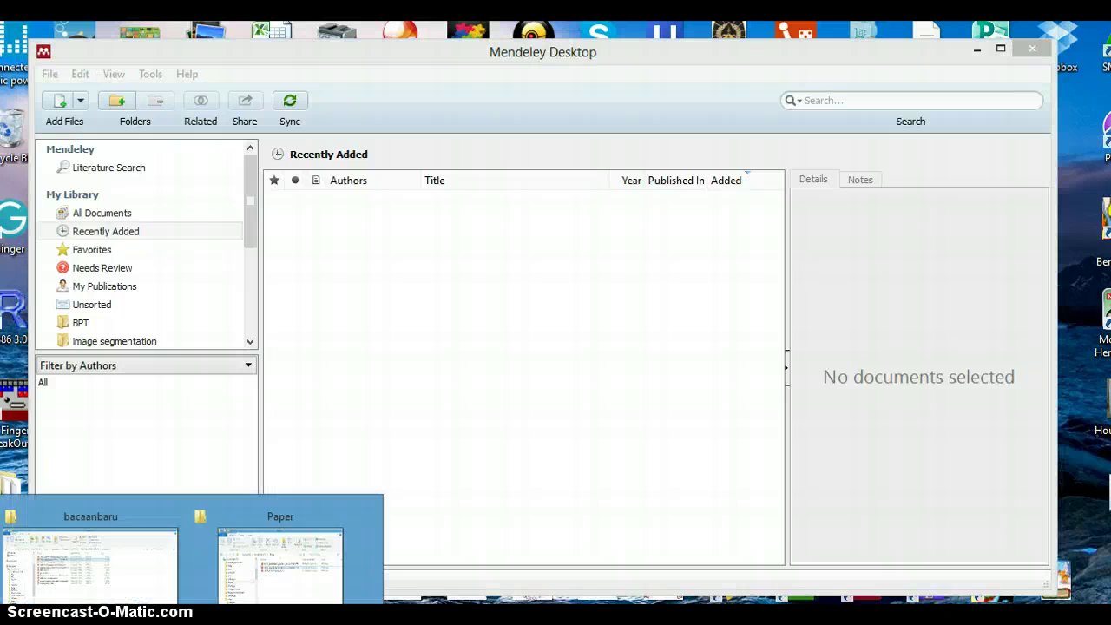
{"action": "left_click", "coordinate": [323, 562]}
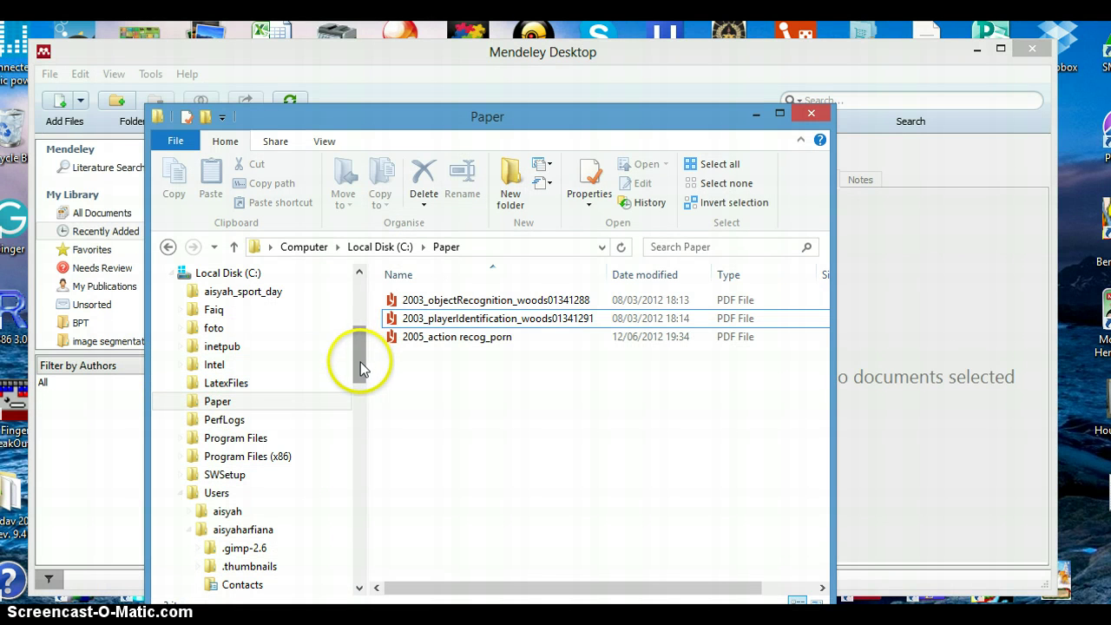
{"action": "mouse_move", "coordinate": [359, 361]}
{"action": "left_mouse_down"}
{"action": "mouse_move", "coordinate": [357, 314]}
{"action": "mouse_move", "coordinate": [360, 370]}
{"action": "left_mouse_up"}
{"action": "left_click", "coordinate": [232, 310]}
{"action": "left_click", "coordinate": [218, 310]}
{"action": "left_click", "coordinate": [486, 318]}
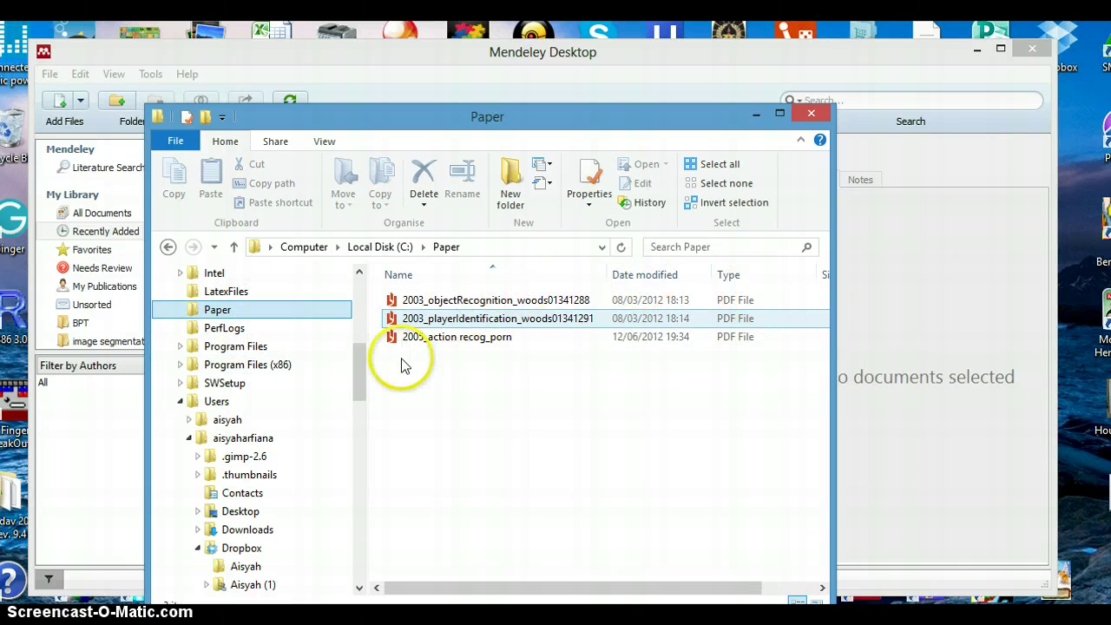
{"action": "left_click", "coordinate": [546, 356]}
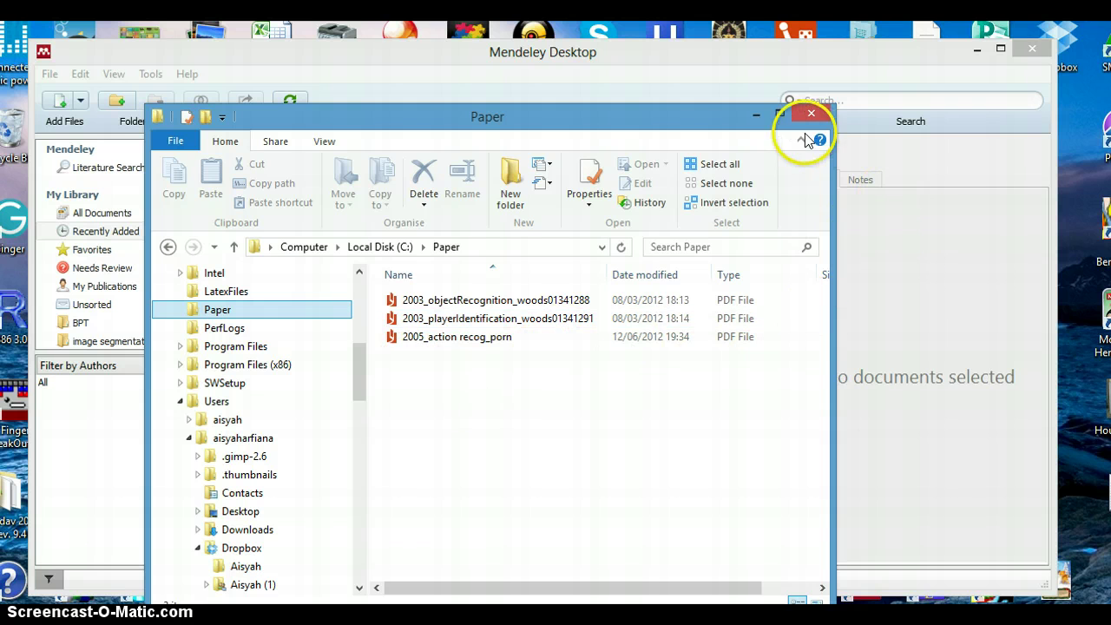
{"action": "left_click", "coordinate": [751, 116]}
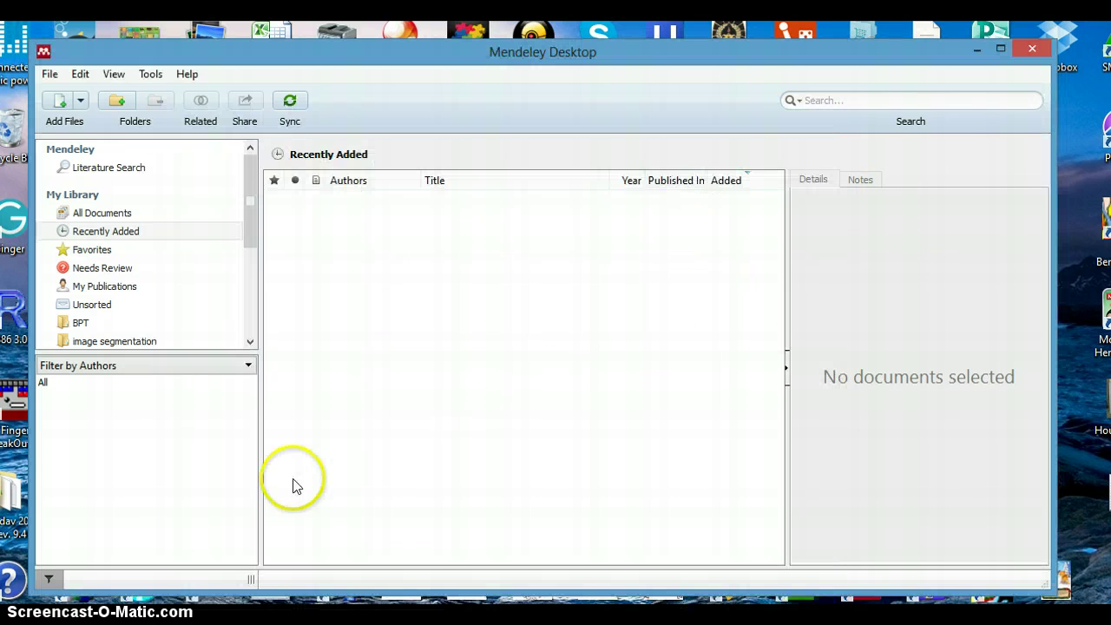
Add the 2003_objectRecognition_woods01341288 PDF from C:\Paper to the library
{"action": "left_click", "coordinate": [59, 100]}
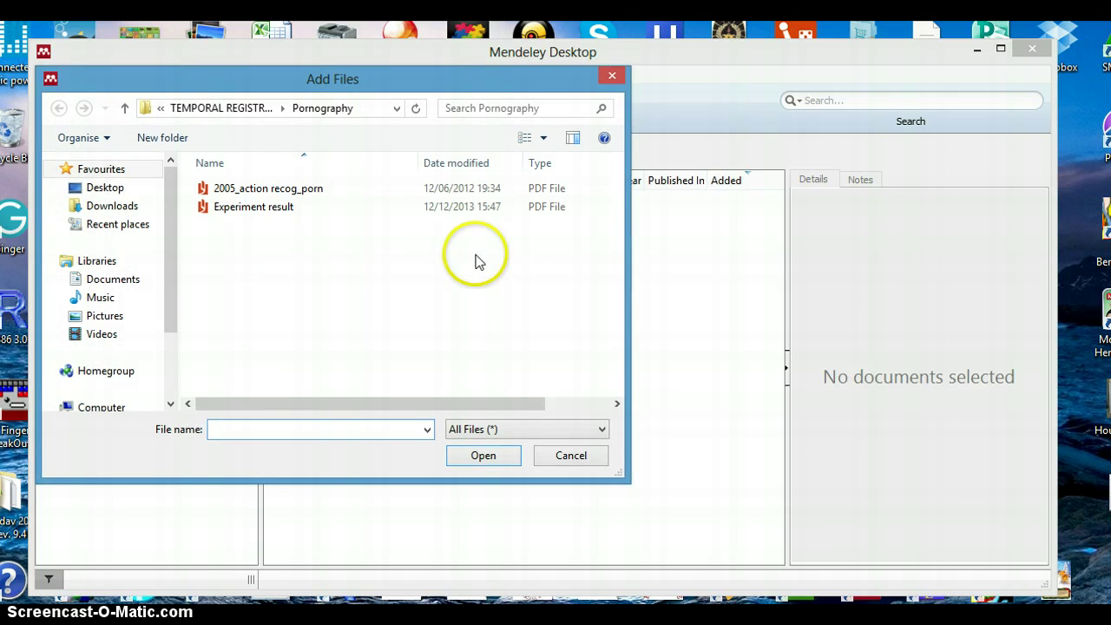
{"action": "left_click", "coordinate": [321, 189]}
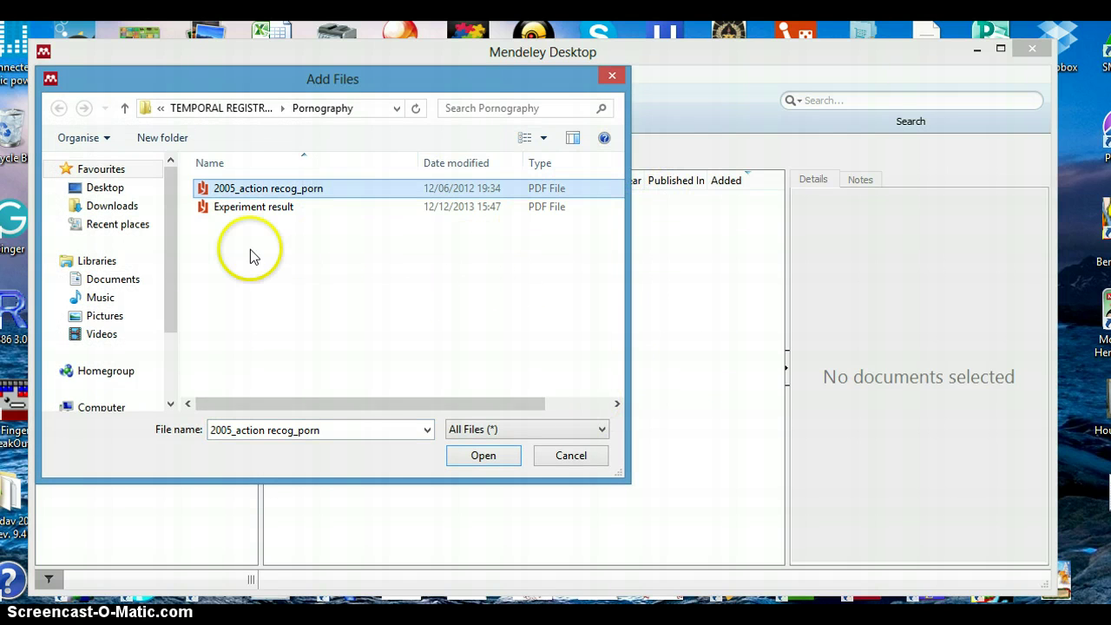
{"action": "scroll", "coordinate": [168, 248], "scroll_direction": "down", "scroll_amount": 2}
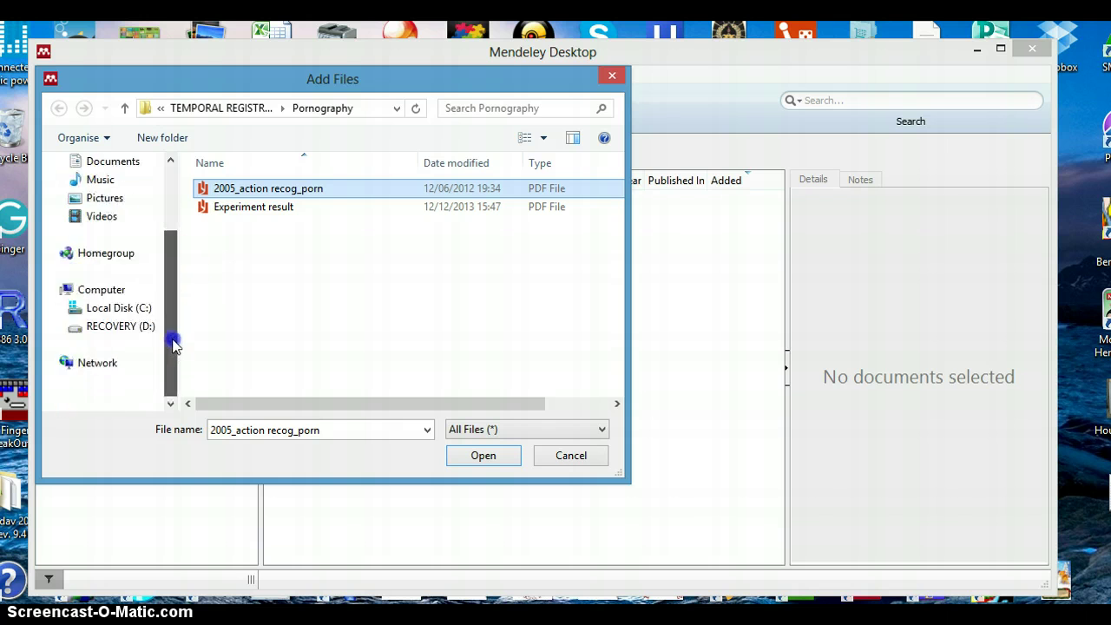
{"action": "left_click", "coordinate": [128, 311]}
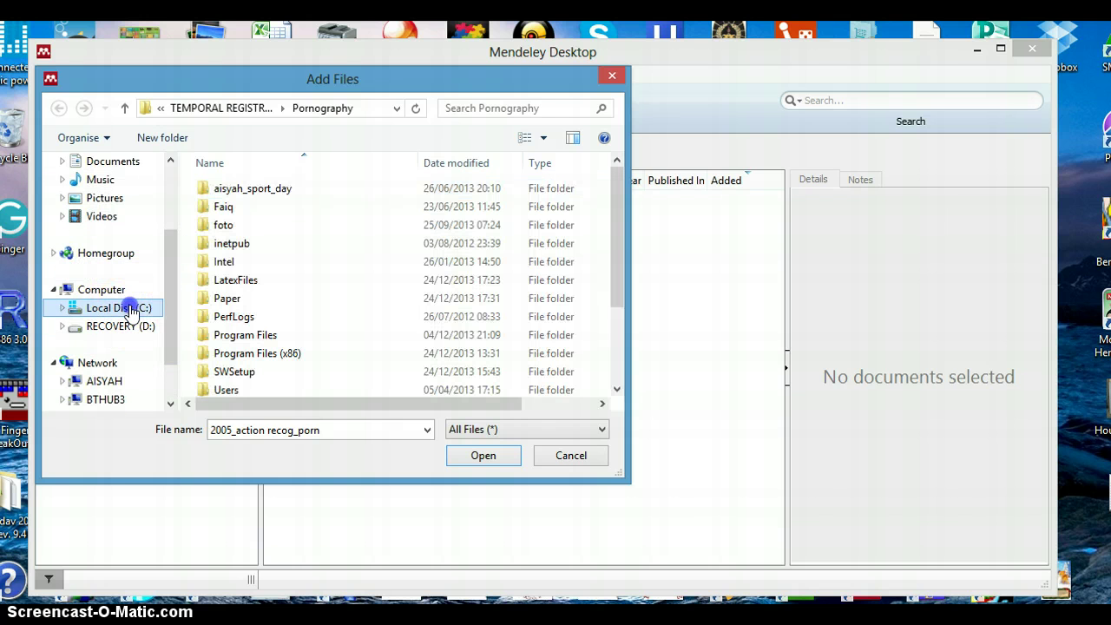
{"action": "double_click", "coordinate": [356, 304]}
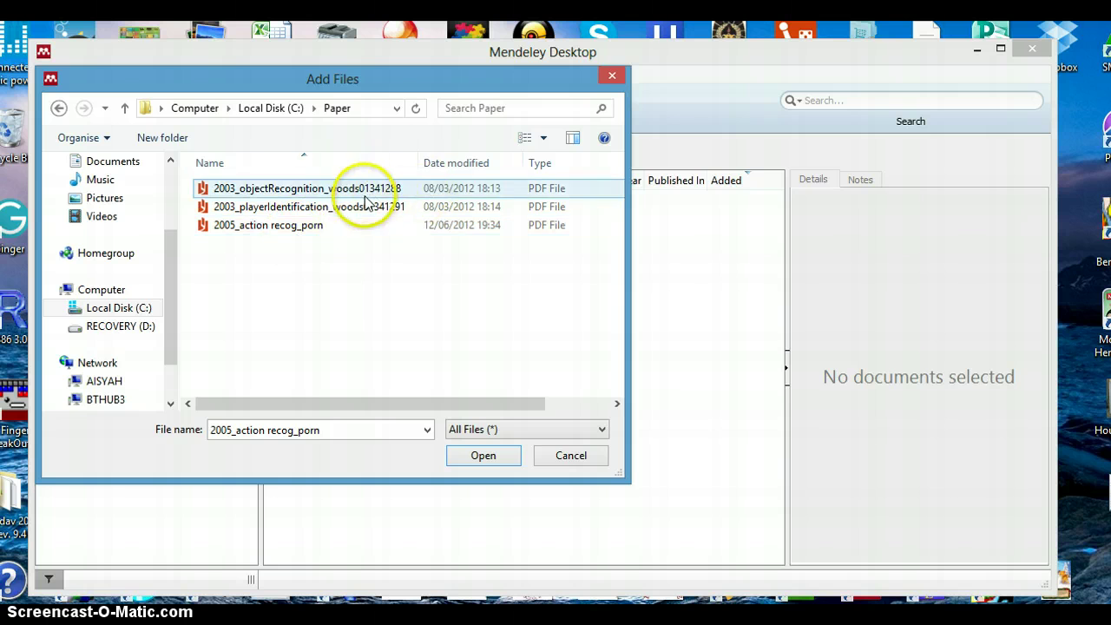
{"action": "left_click", "coordinate": [329, 187]}
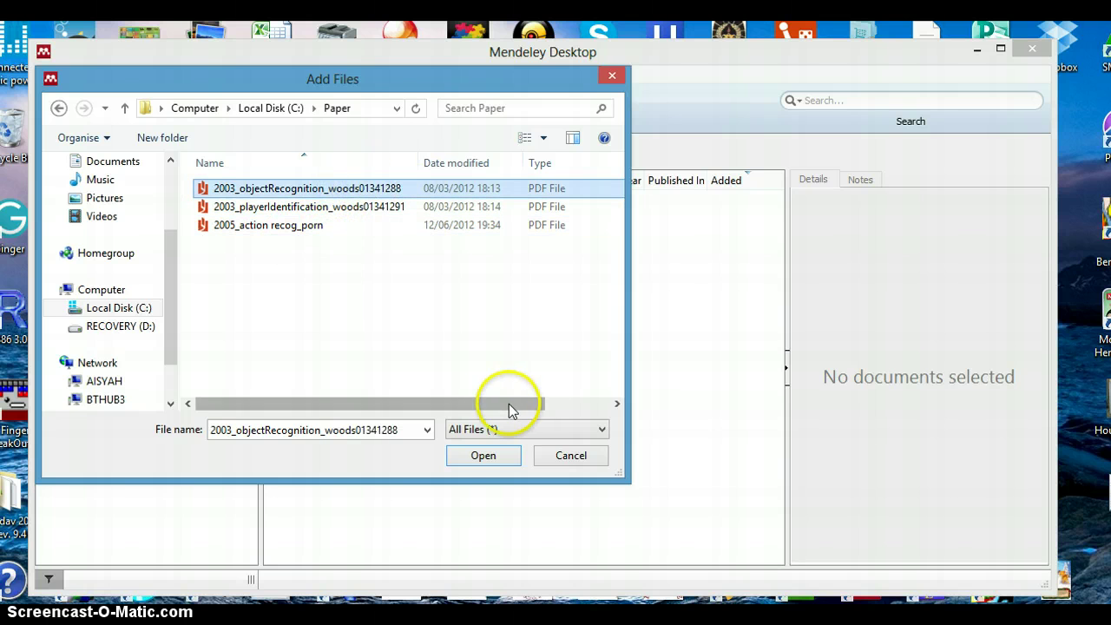
{"action": "left_click", "coordinate": [486, 456]}
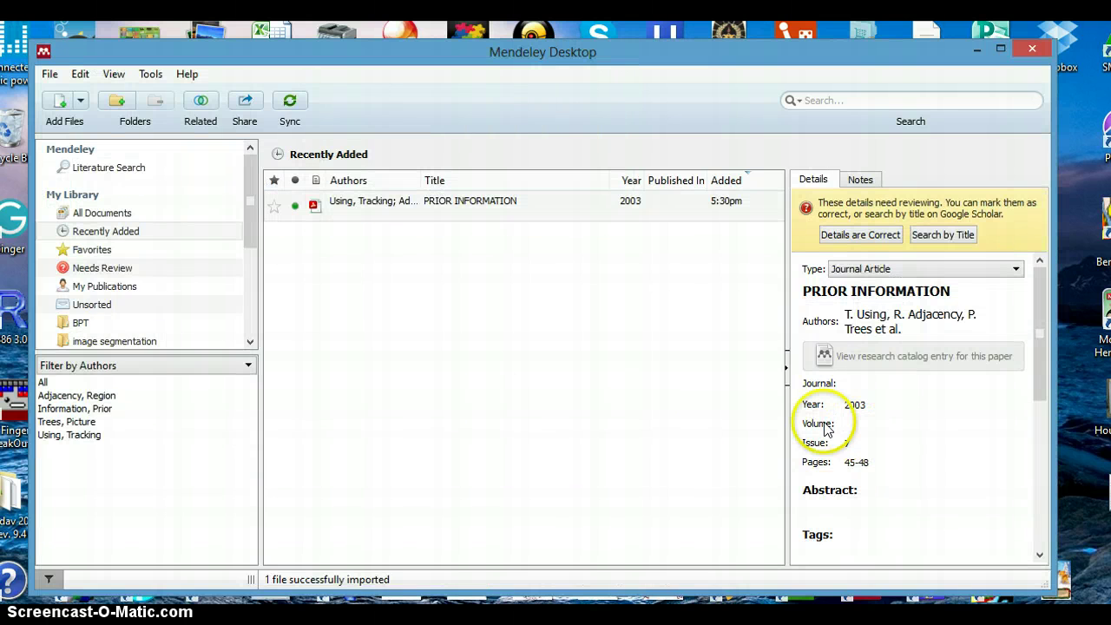
Select the imported PRIOR INFORMATION (2003) entry, then clear the selection
{"action": "left_click", "coordinate": [469, 214]}
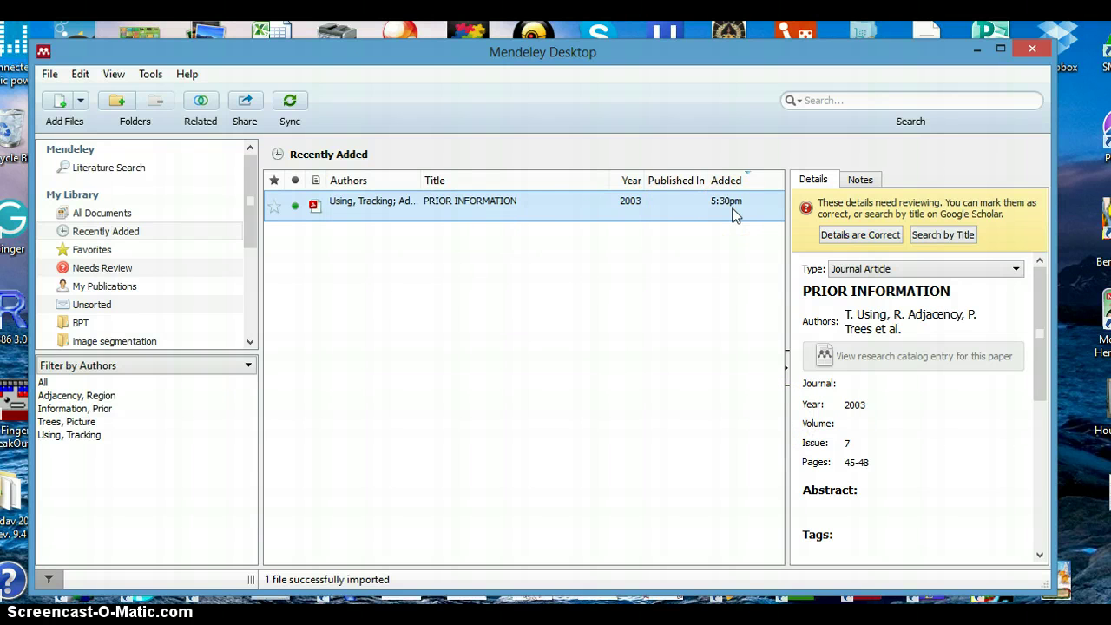
{"action": "left_click", "coordinate": [467, 217]}
{"action": "left_click", "coordinate": [469, 214], "text": "ctrl"}
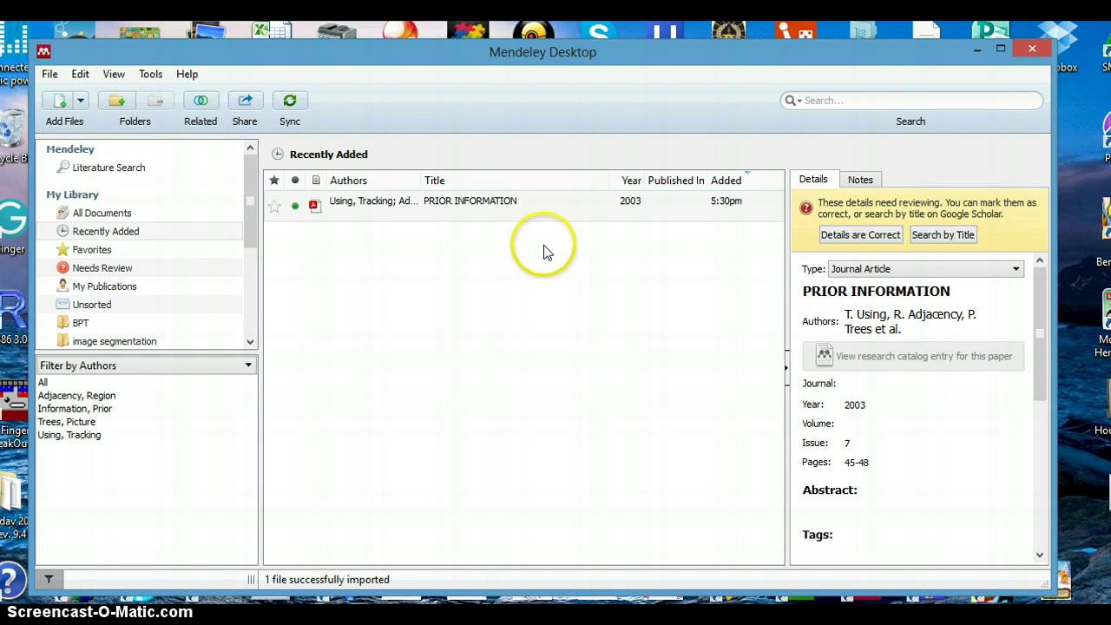
Add the C:\Paper folder with subfolders through File > Add Folder
{"action": "left_click", "coordinate": [50, 76]}
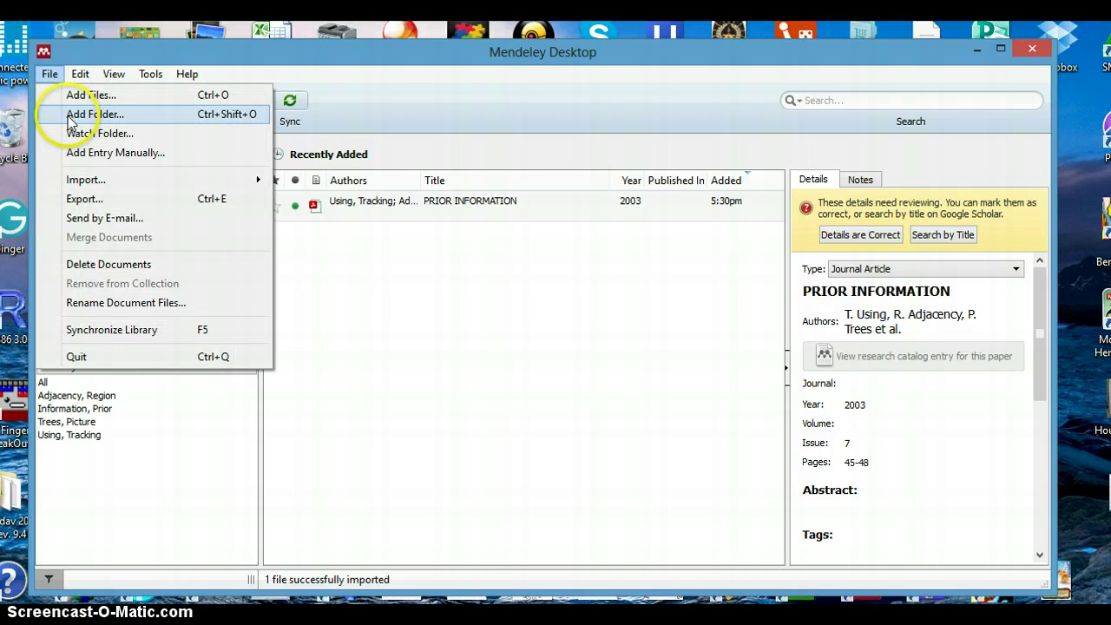
{"action": "left_click", "coordinate": [94, 113]}
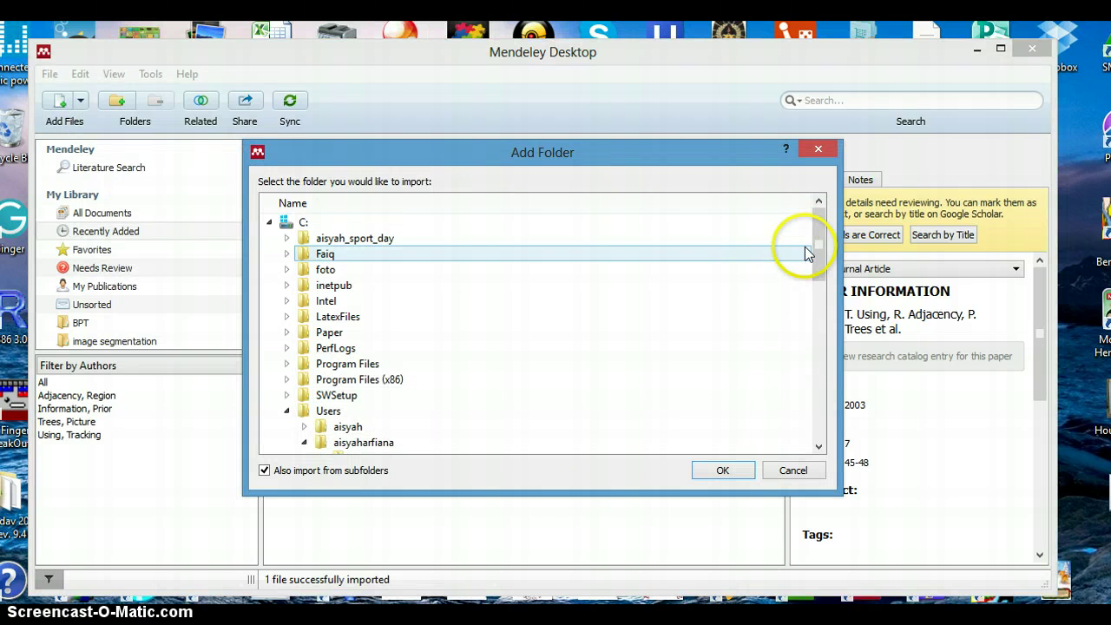
{"action": "double_click", "coordinate": [316, 337]}
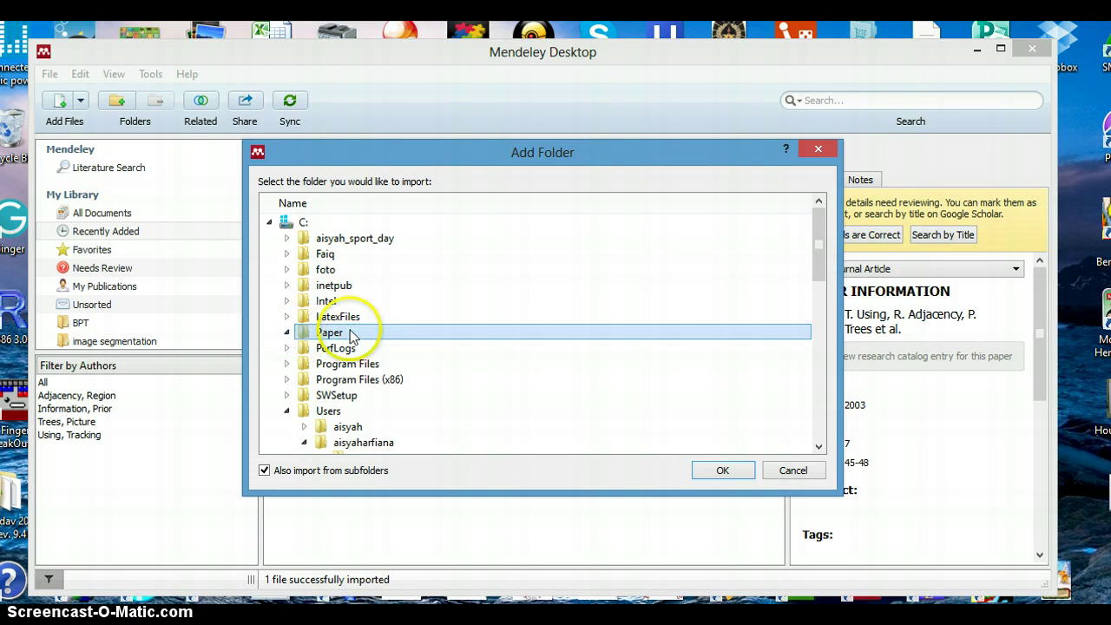
{"action": "left_click", "coordinate": [722, 465]}
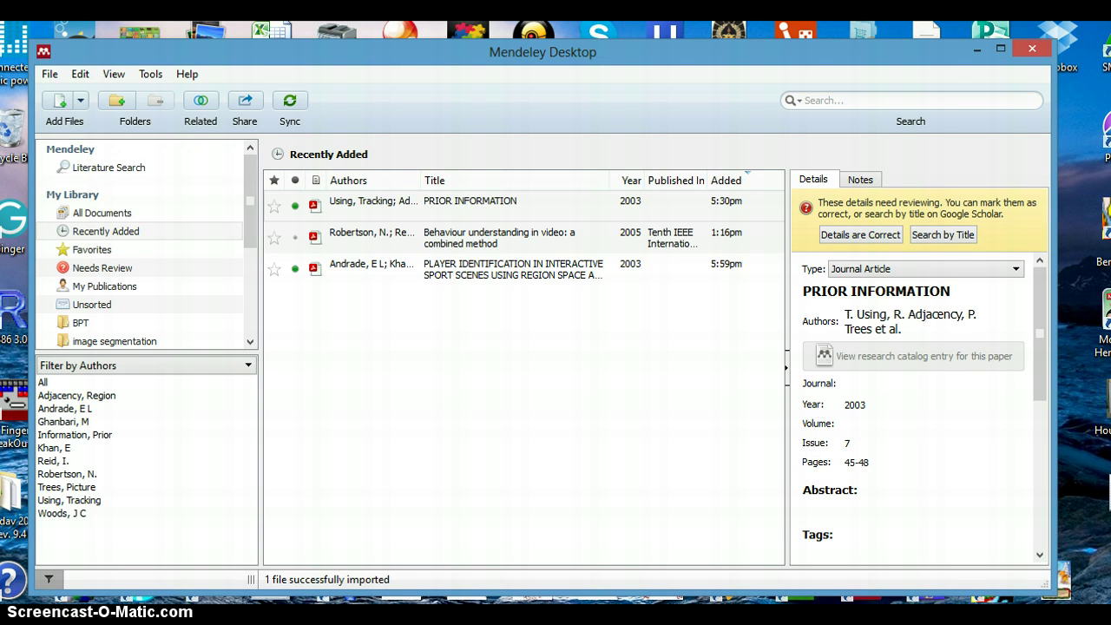
{"action": "mouse_move", "coordinate": [193, 618]}
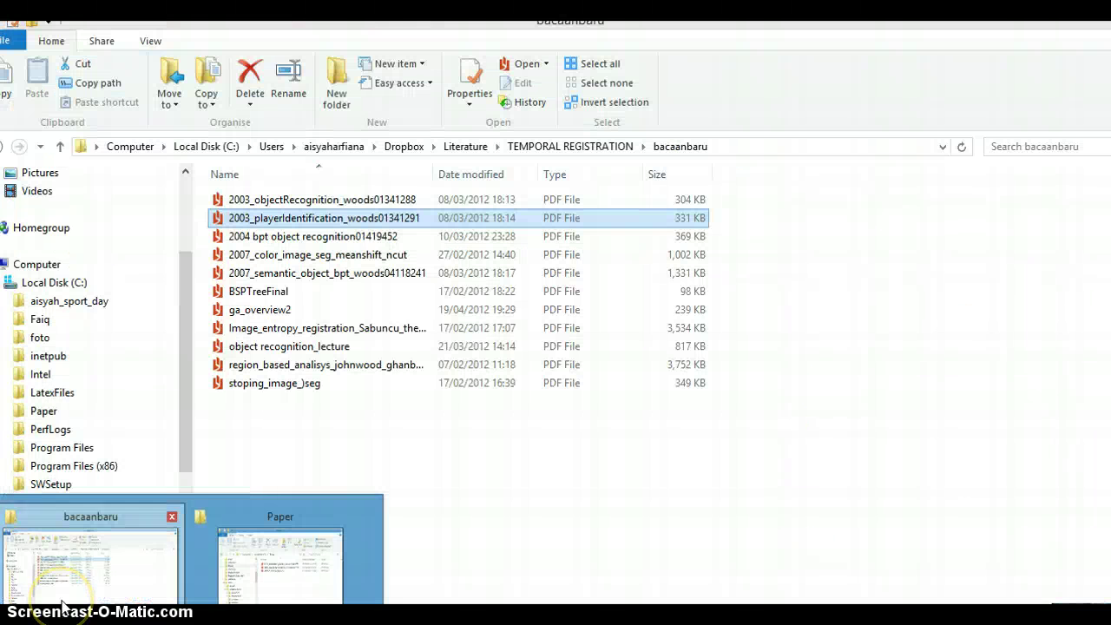
Copy 2007_color_image_seg_meanshift_ncut from the bacaanbaru folder
{"action": "left_click", "coordinate": [63, 605]}
{"action": "left_click", "coordinate": [295, 237], "text": "ctrl"}
{"action": "left_click", "coordinate": [295, 239]}
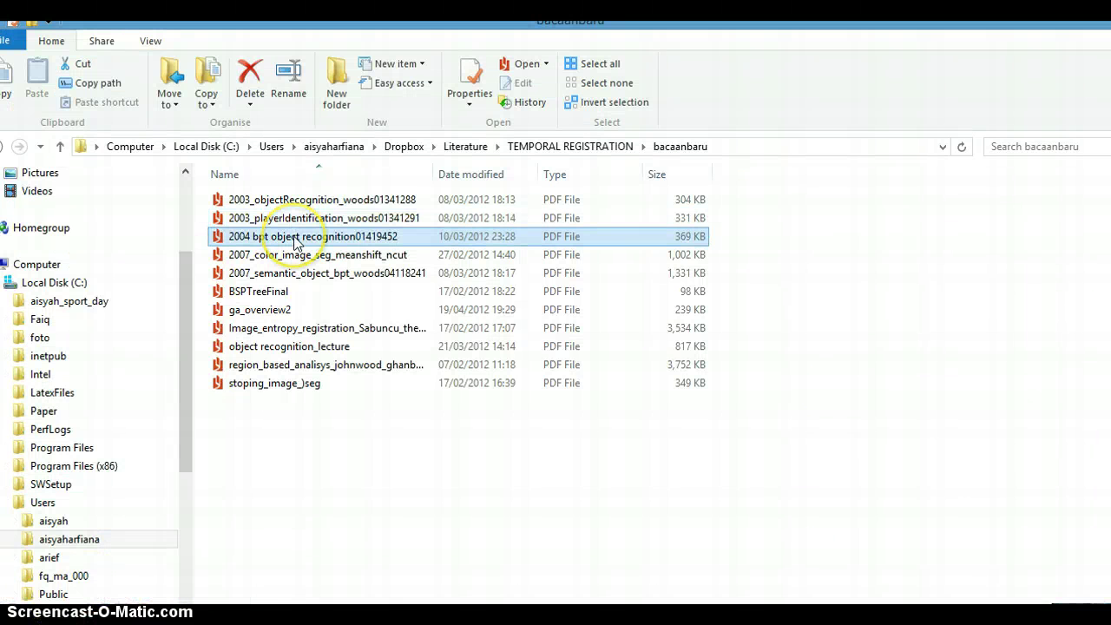
{"action": "left_click", "coordinate": [295, 257]}
{"action": "right_click", "coordinate": [294, 261]}
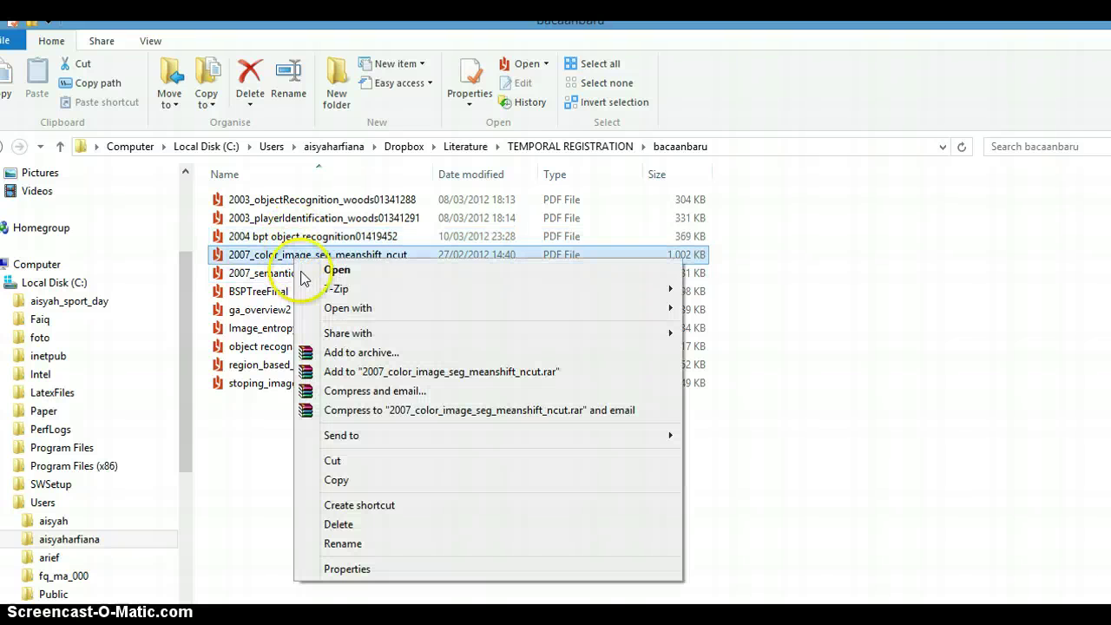
{"action": "left_click", "coordinate": [356, 480]}
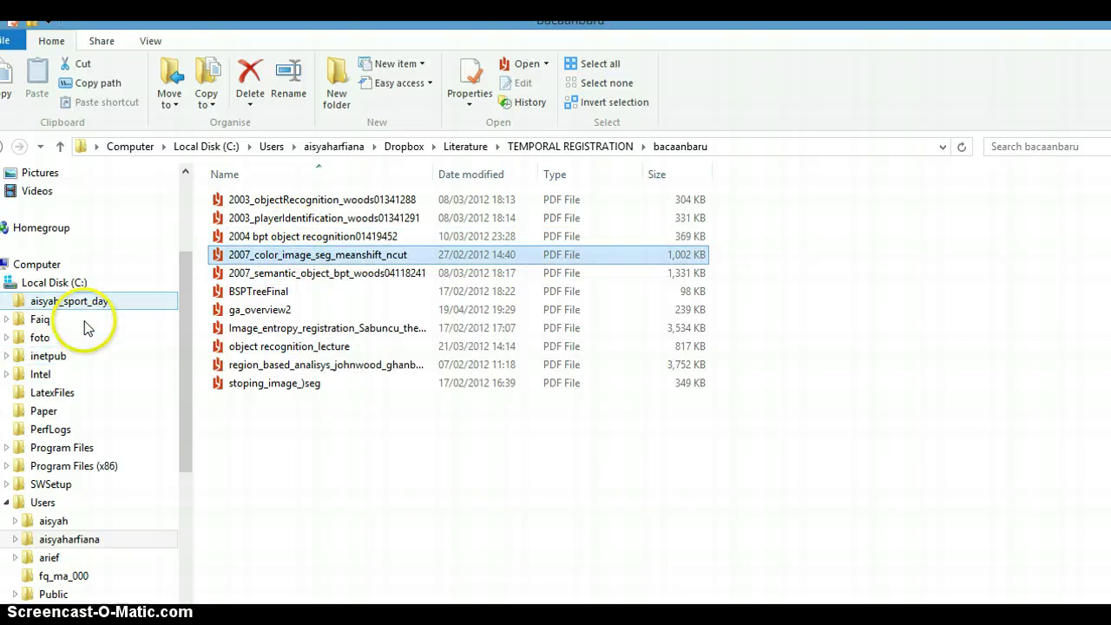
Paste the copied PDF into C:\Paper and return to Mendeley Desktop
{"action": "left_click", "coordinate": [70, 284]}
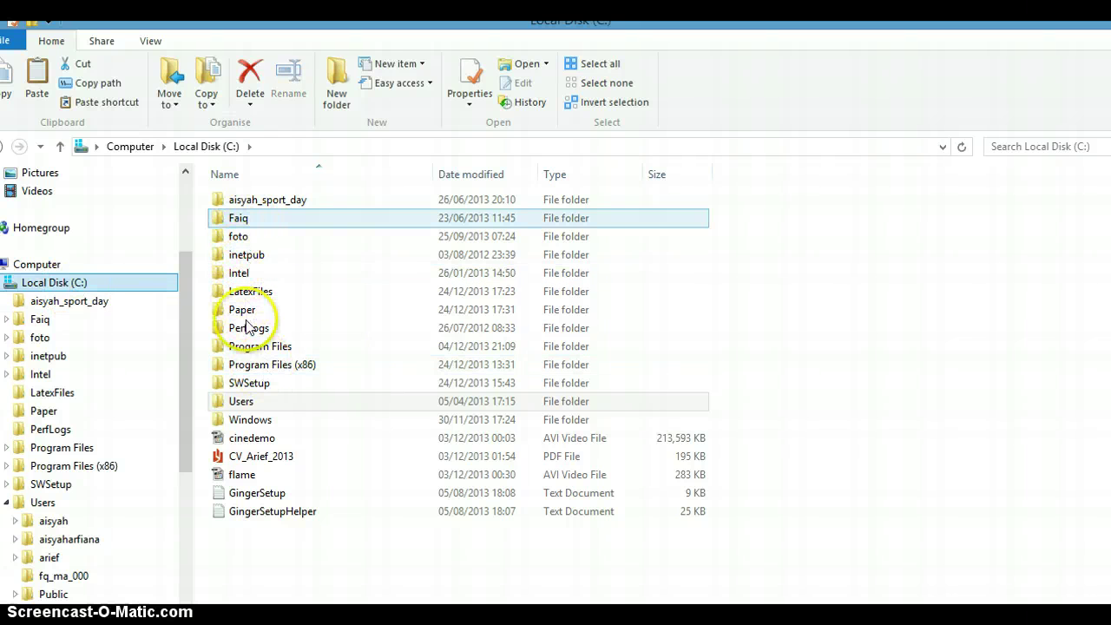
{"action": "double_click", "coordinate": [242, 310]}
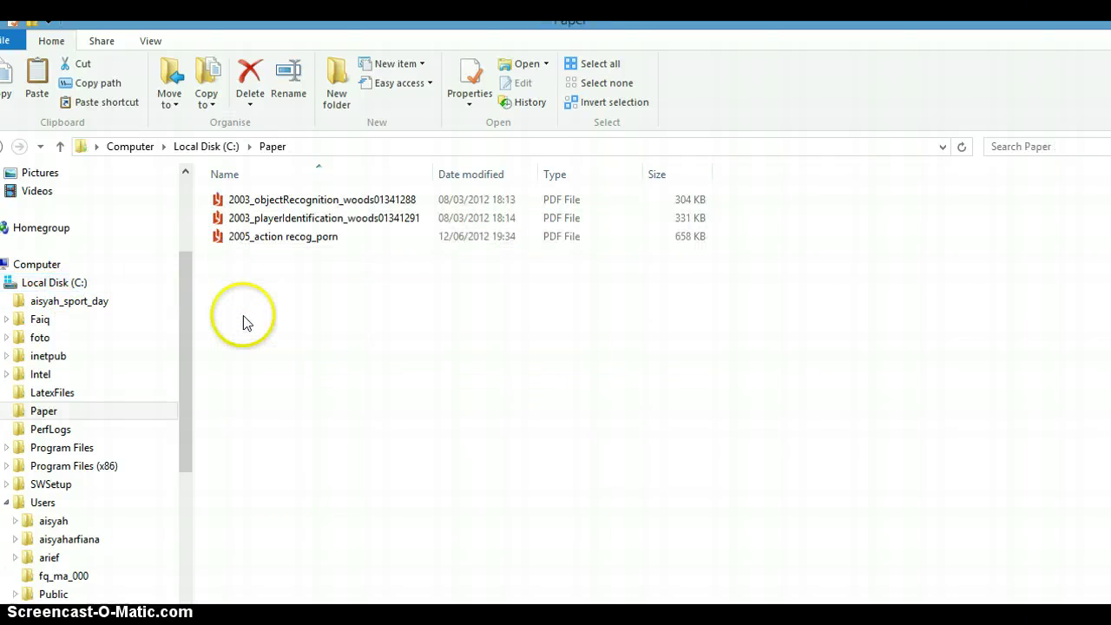
{"action": "right_click", "coordinate": [454, 329]}
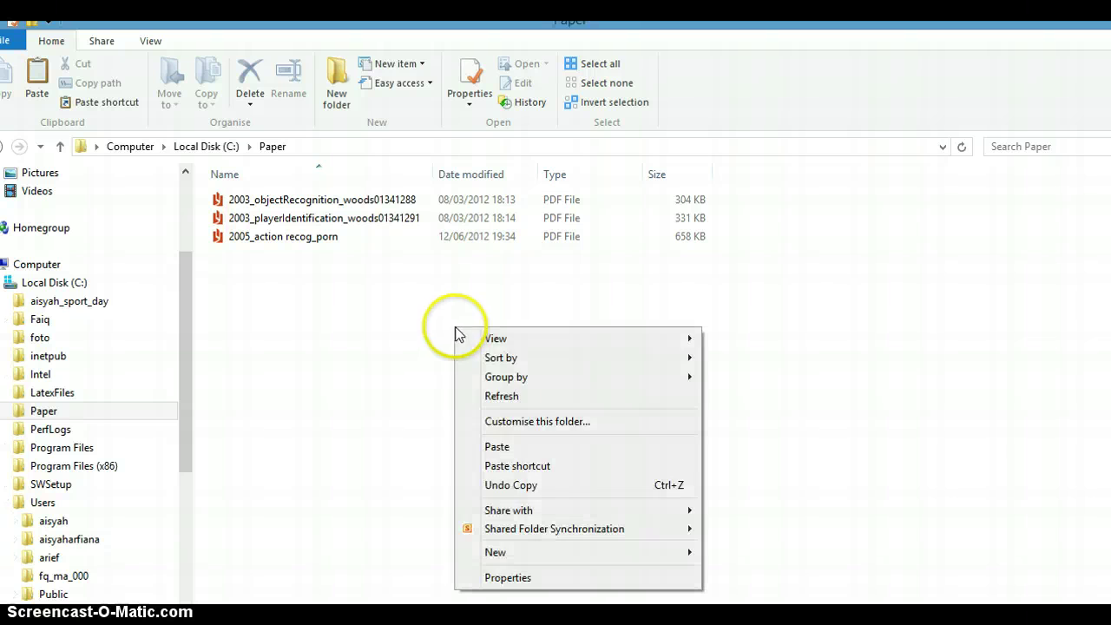
{"action": "left_click", "coordinate": [496, 447]}
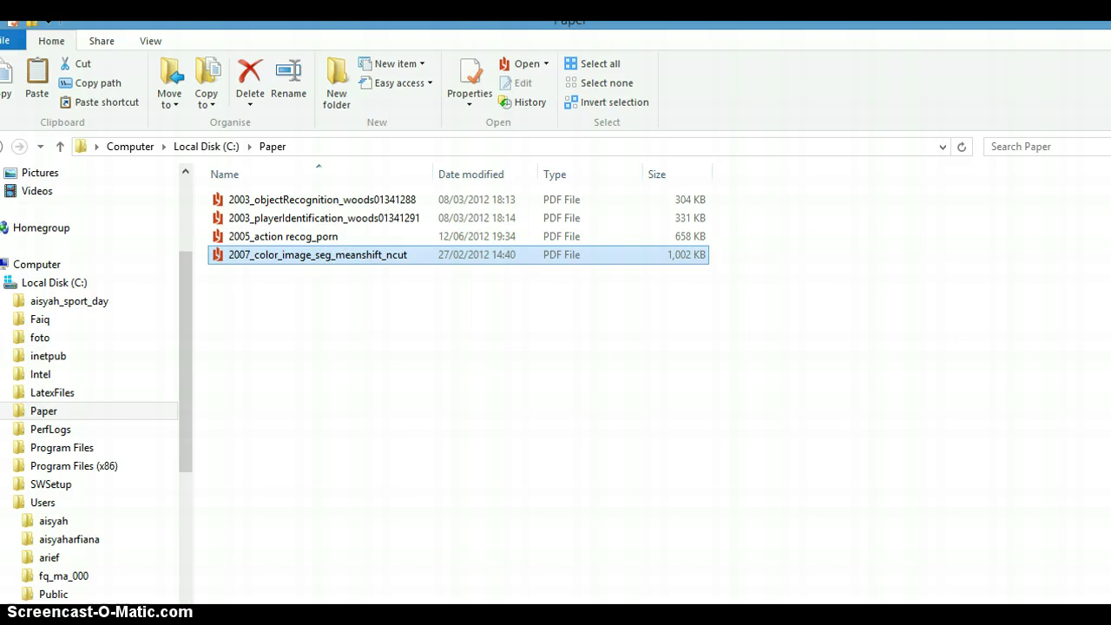
{"action": "left_click", "coordinate": [505, 555]}
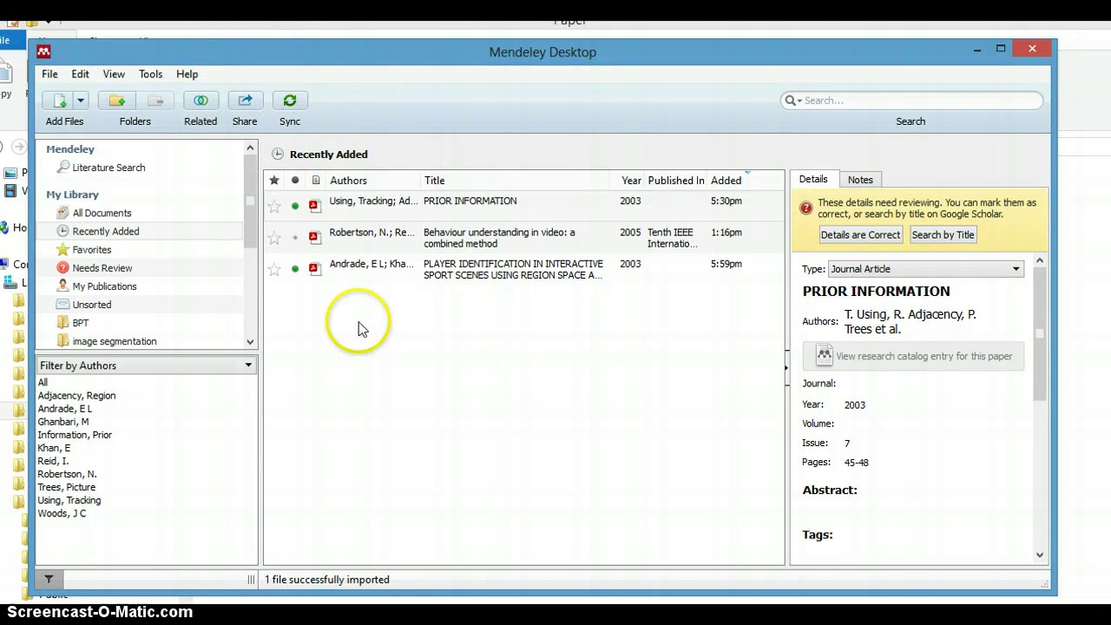
Tick C:\Paper as a watched folder in File > Watch Folder, then apply and confirm
{"action": "left_click", "coordinate": [49, 76]}
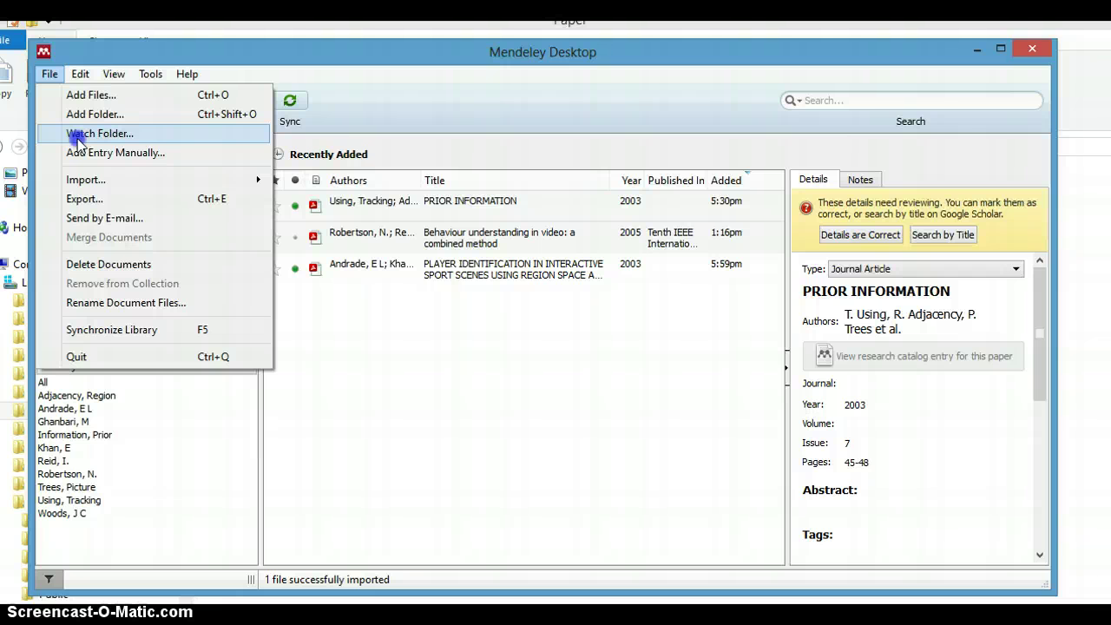
{"action": "left_click", "coordinate": [79, 137]}
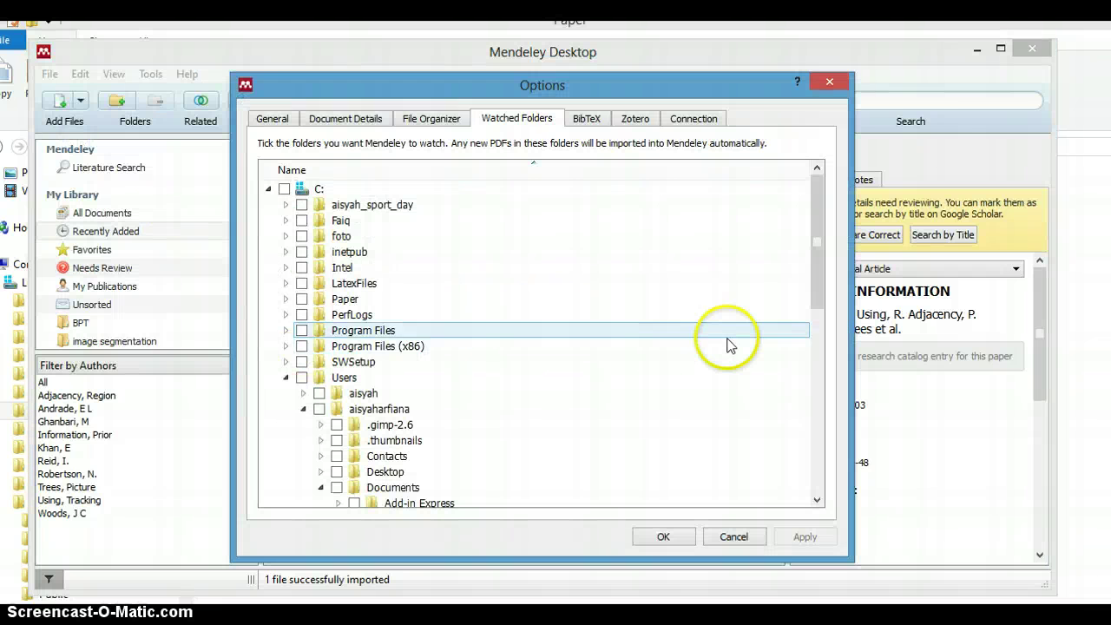
{"action": "left_click", "coordinate": [285, 377]}
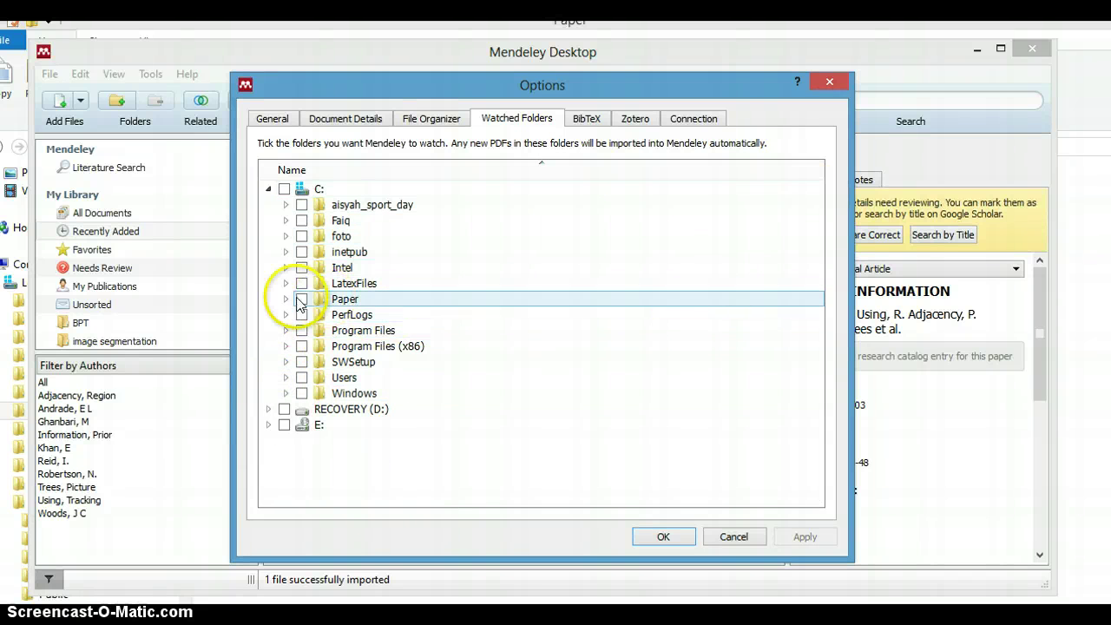
{"action": "left_click", "coordinate": [301, 298]}
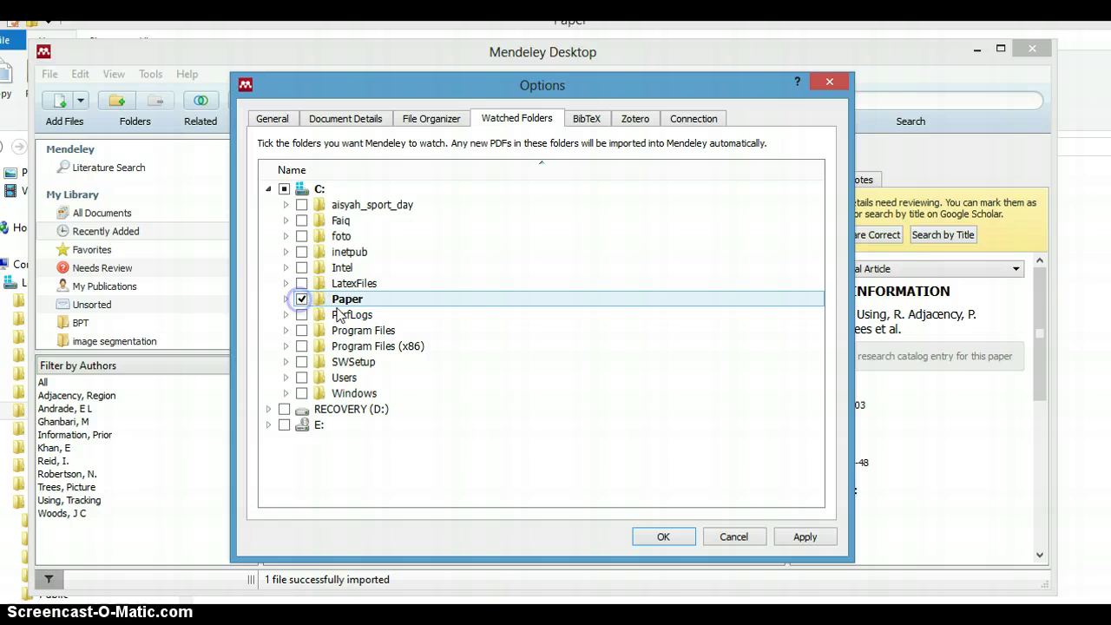
{"action": "left_click", "coordinate": [806, 538]}
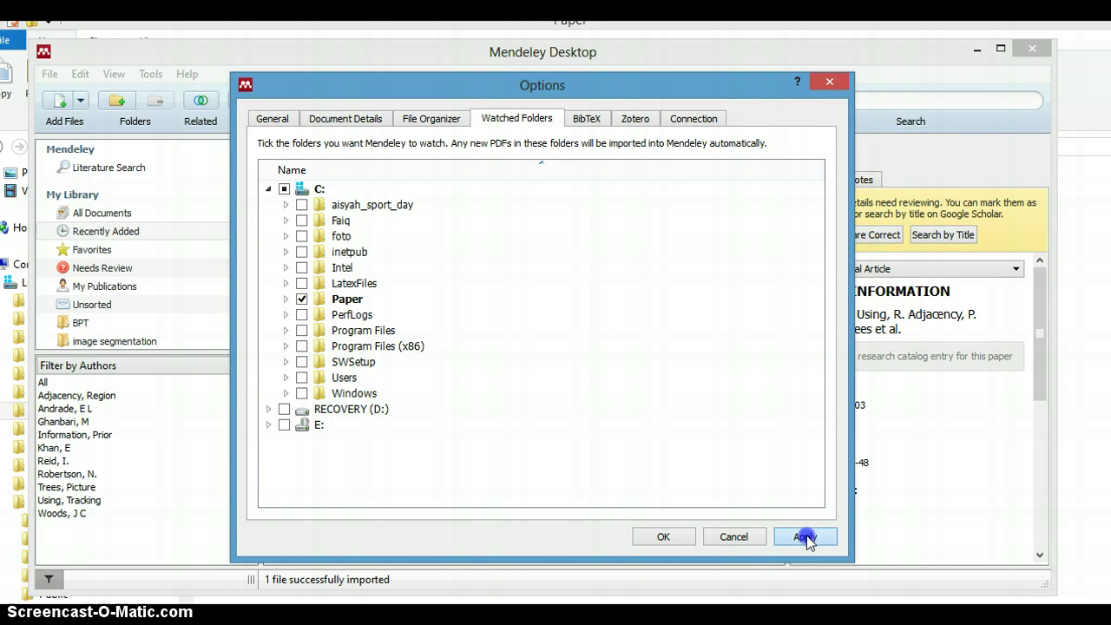
{"action": "left_click", "coordinate": [663, 537]}
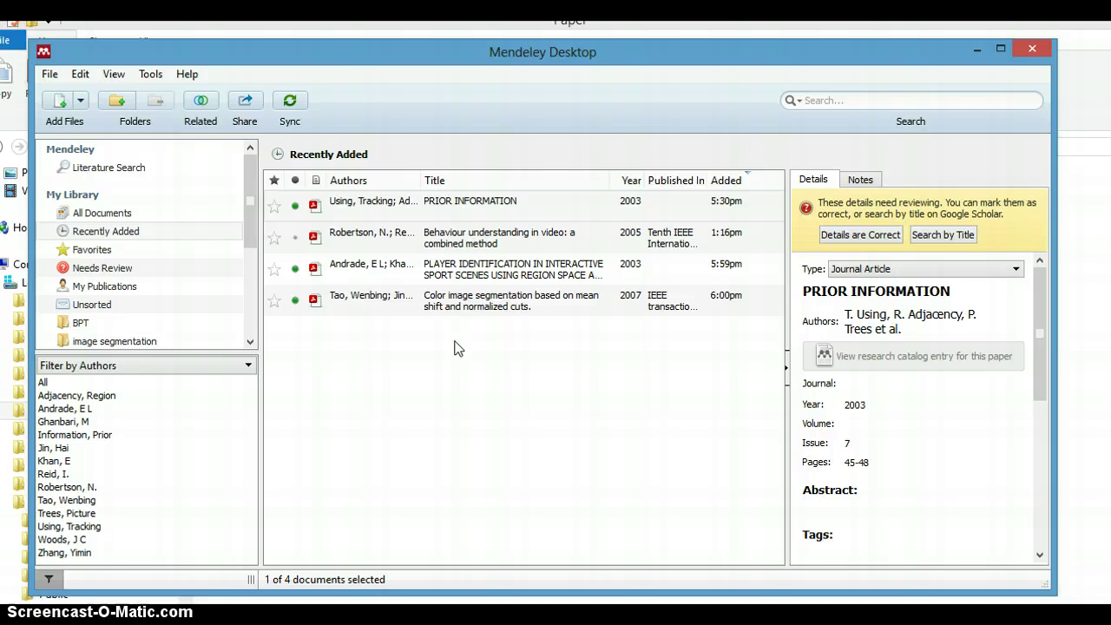
{"action": "left_click", "coordinate": [334, 489]}
Look through the open Chrome tabs, ending on the reference manager comparison results
{"action": "left_click", "coordinate": [136, 550]}
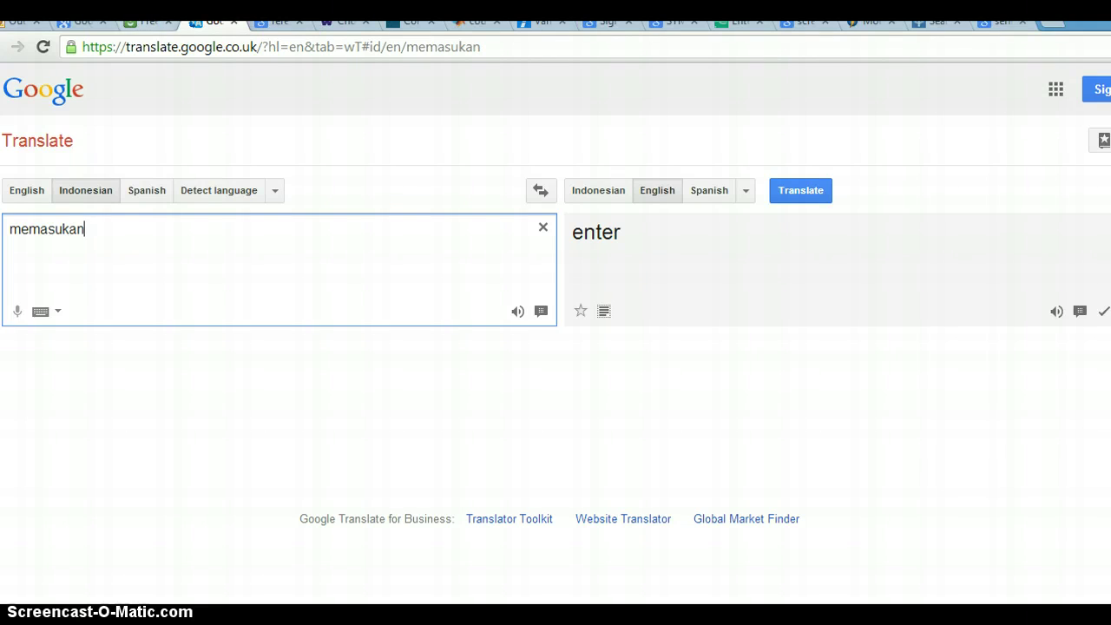
{"action": "left_click", "coordinate": [286, 28]}
{"action": "scroll", "coordinate": [619, 99], "scroll_direction": "up", "scroll_amount": 1}
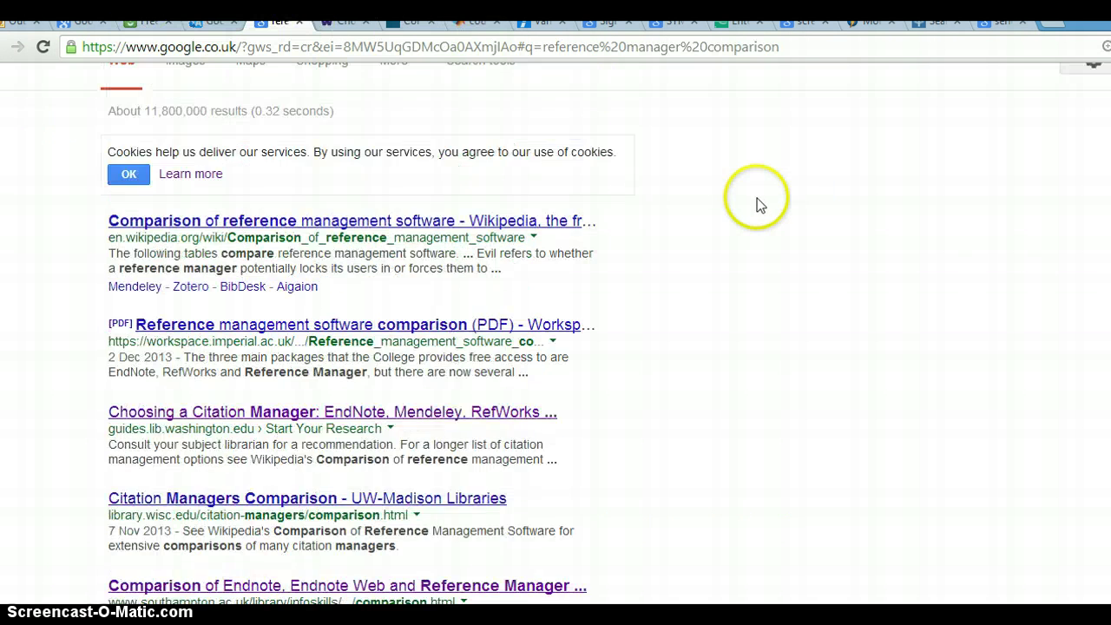
{"action": "scroll", "coordinate": [556, 103], "scroll_direction": "up", "scroll_amount": 1}
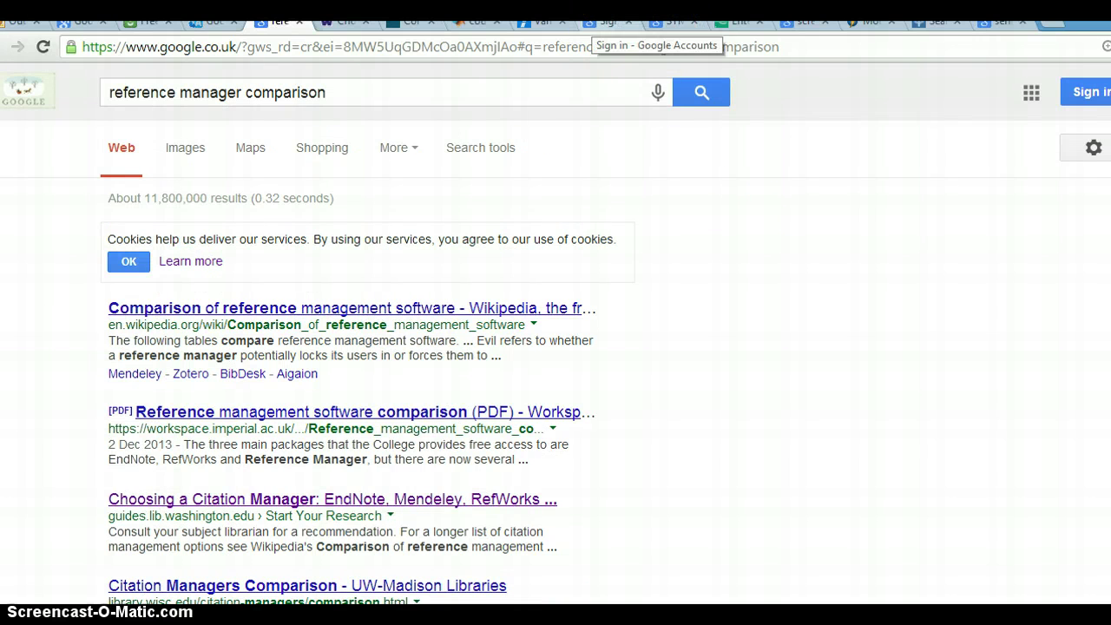
{"action": "left_click", "coordinate": [592, 28]}
{"action": "left_click", "coordinate": [669, 28]}
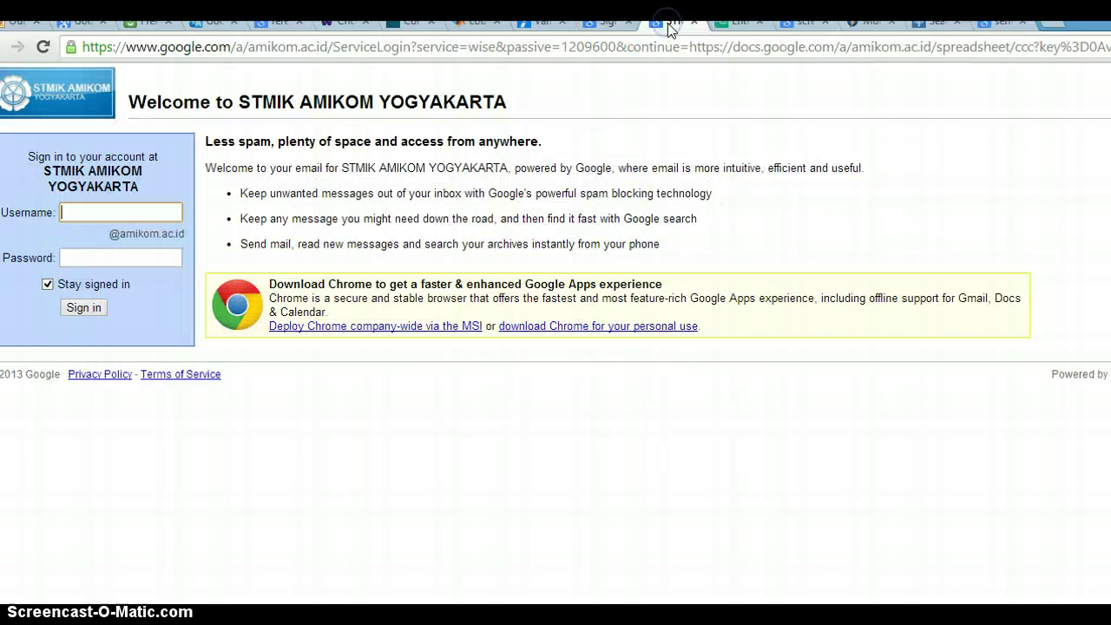
{"action": "left_click", "coordinate": [595, 26]}
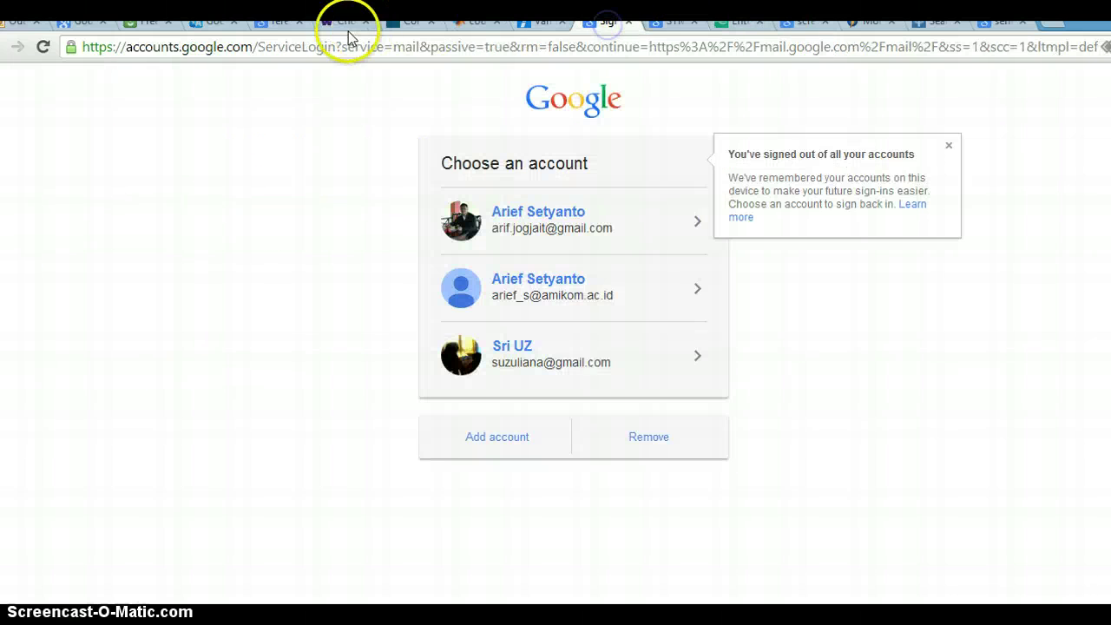
{"action": "left_click", "coordinate": [302, 28]}
Replace the address with scholar.google.co.uk using the 'schola' autocomplete
{"action": "left_click", "coordinate": [347, 44]}
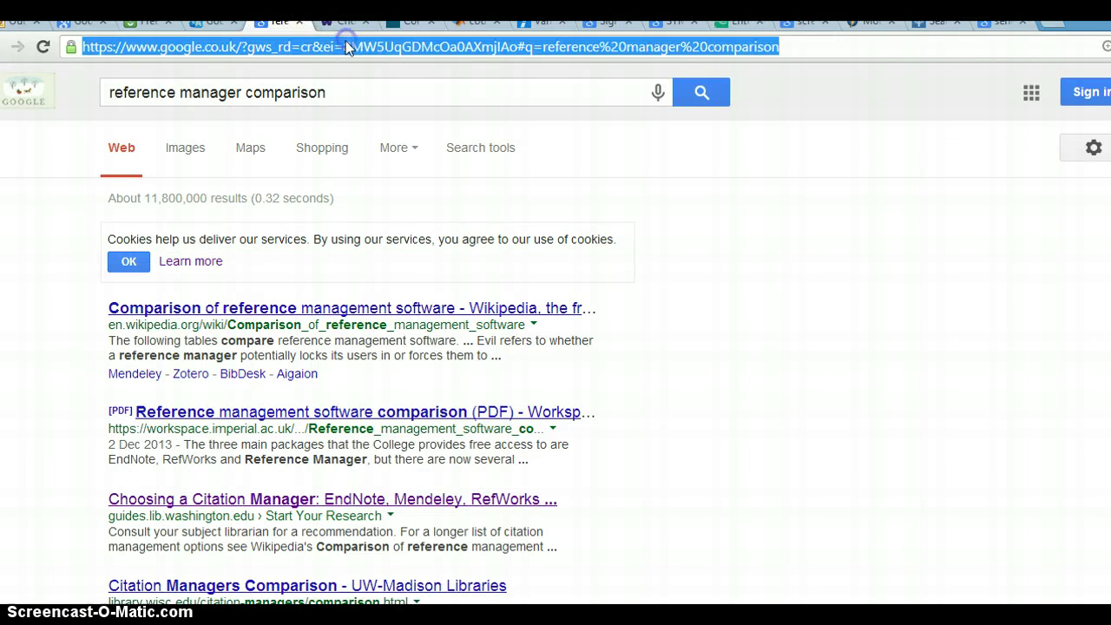
{"action": "left_click", "coordinate": [469, 50]}
{"action": "type", "text": "schola"}
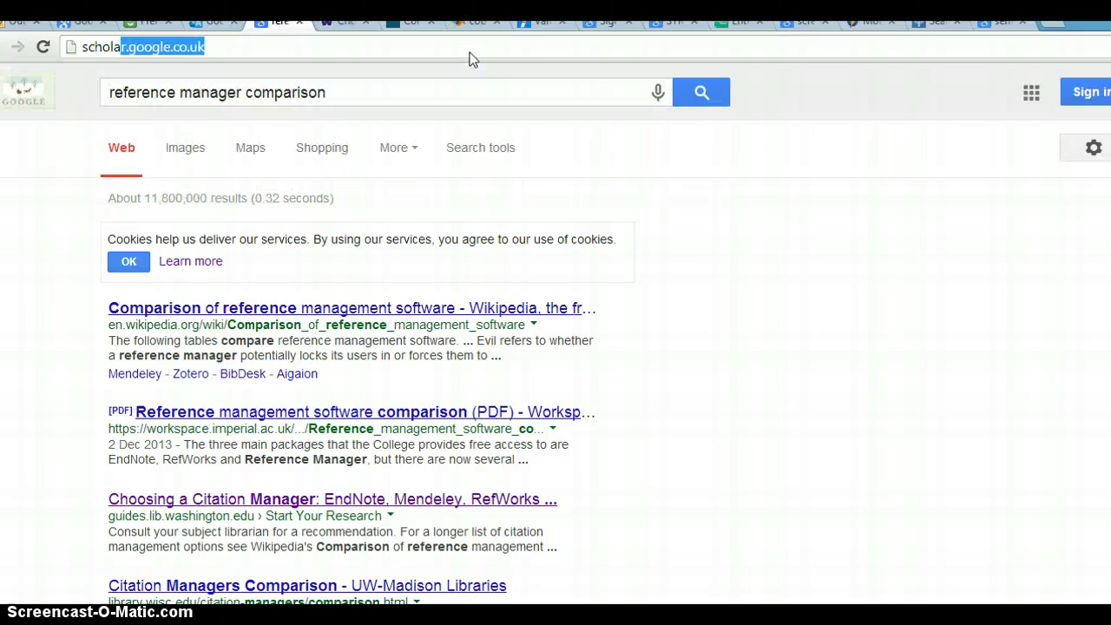
{"action": "key", "text": "Return"}
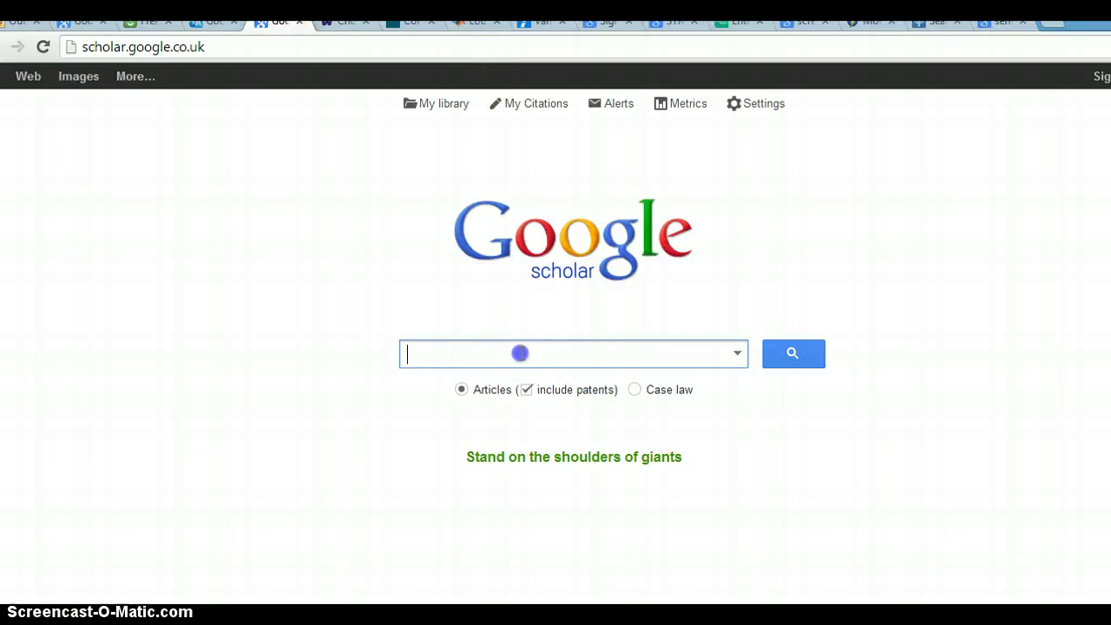
Search Scholar for 'video segmentation' and open the [PDF] Algorithms And System For Segmentation result
{"action": "left_click", "coordinate": [520, 353]}
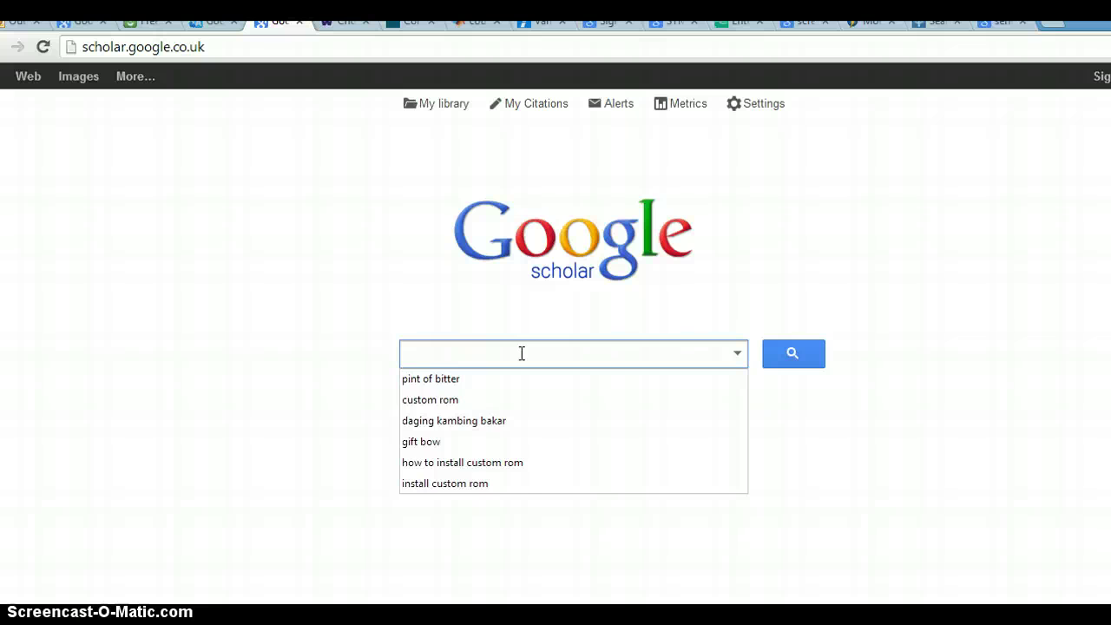
{"action": "type", "text": "video"}
{"action": "key", "text": "Tab"}
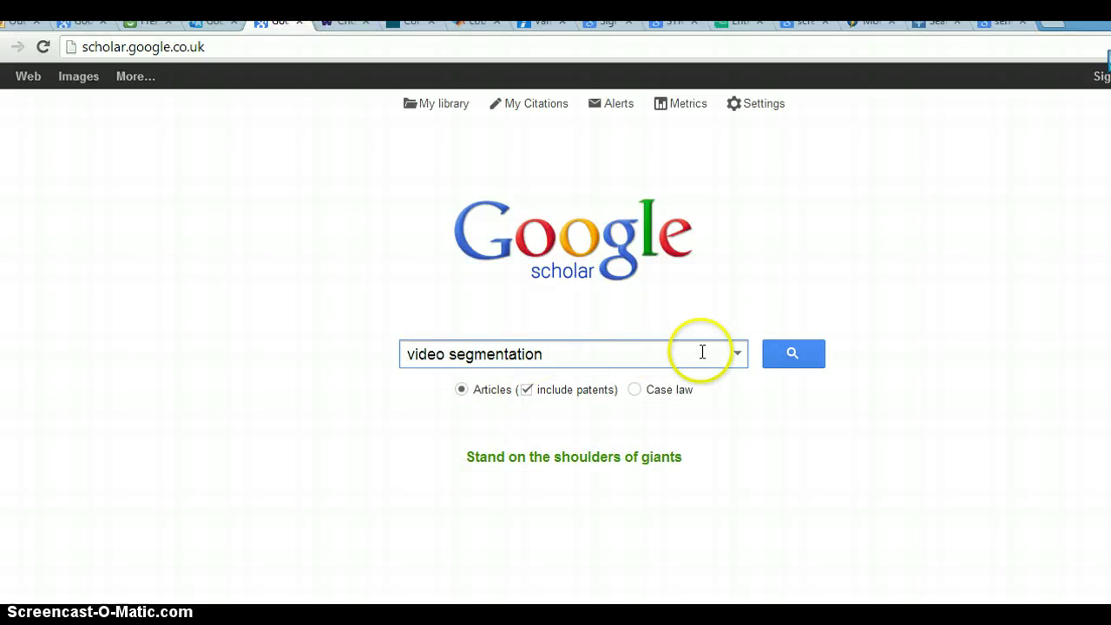
{"action": "left_click", "coordinate": [783, 353]}
{"action": "scroll", "coordinate": [683, 400], "scroll_direction": "down", "scroll_amount": 2}
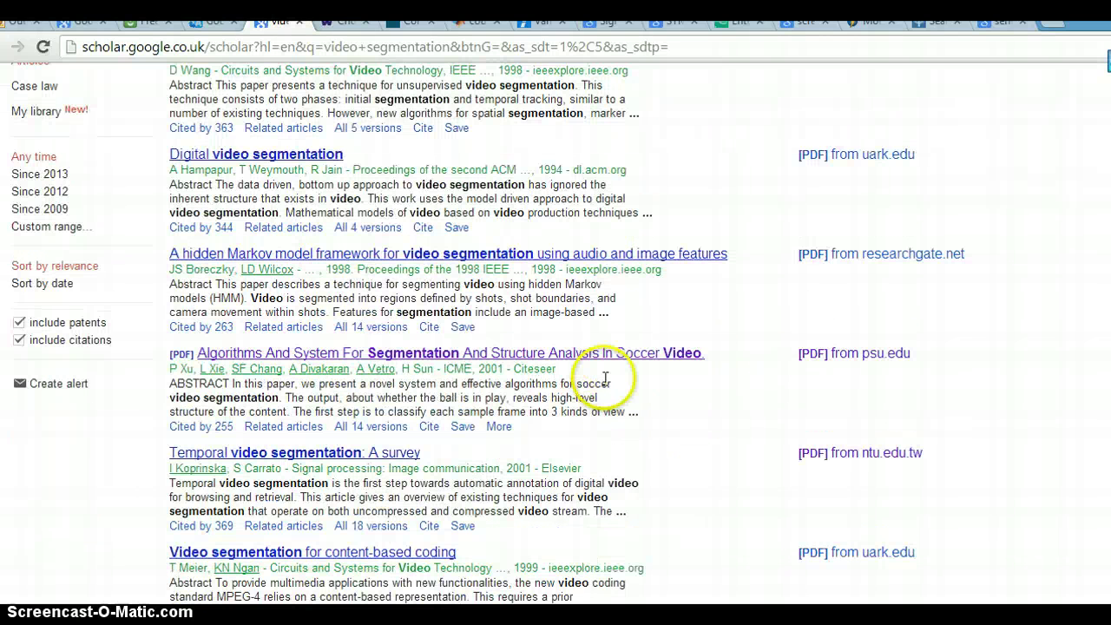
{"action": "left_click", "coordinate": [344, 356]}
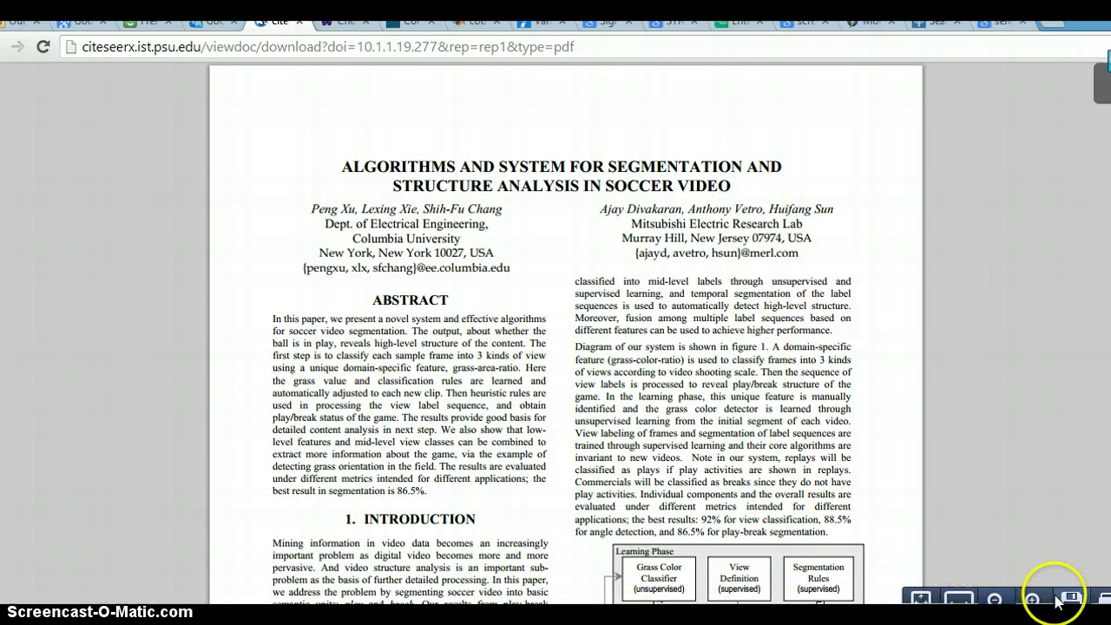
Save the PDF, choosing Local Disk (C:) > Paper as the destination
{"action": "left_click", "coordinate": [1073, 597]}
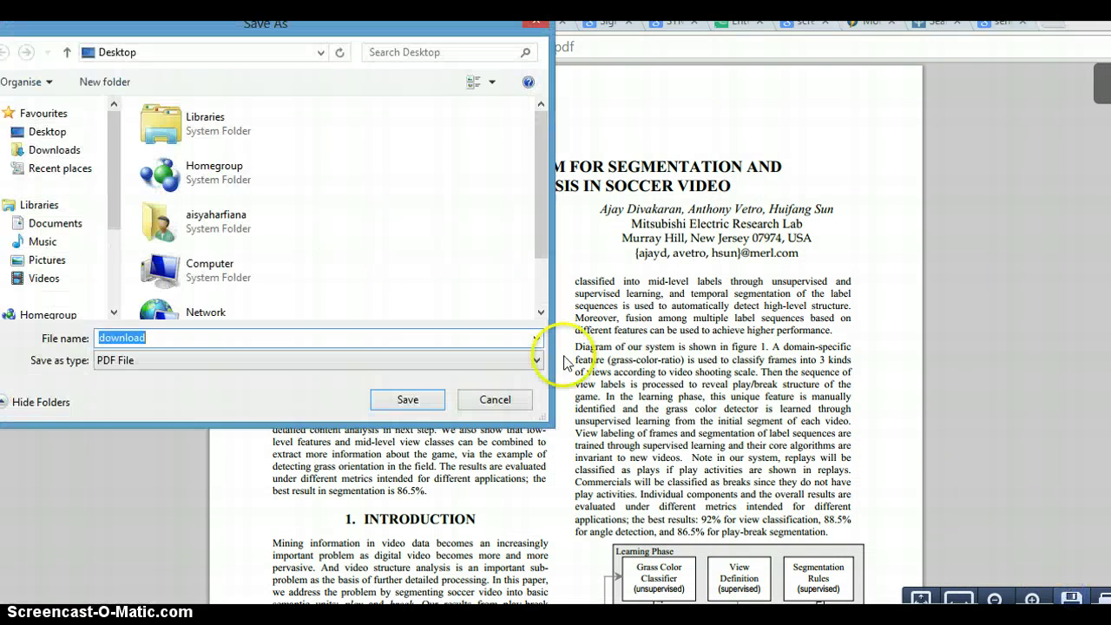
{"action": "left_click_drag", "start_coordinate": [117, 149], "coordinate": [111, 222]}
{"action": "left_click", "coordinate": [95, 235]}
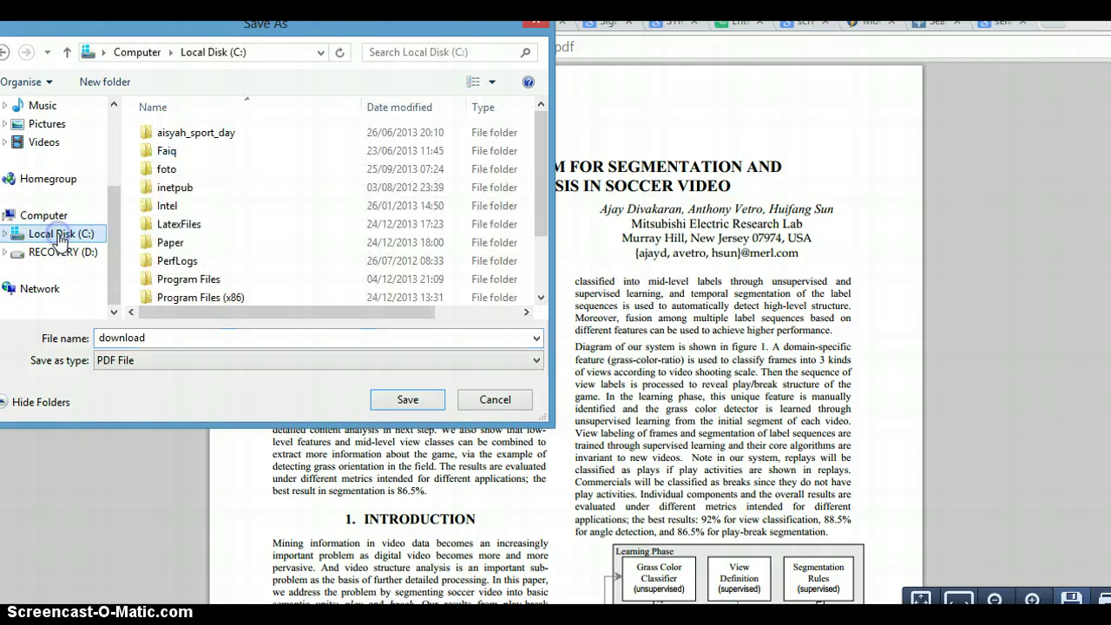
{"action": "double_click", "coordinate": [221, 243]}
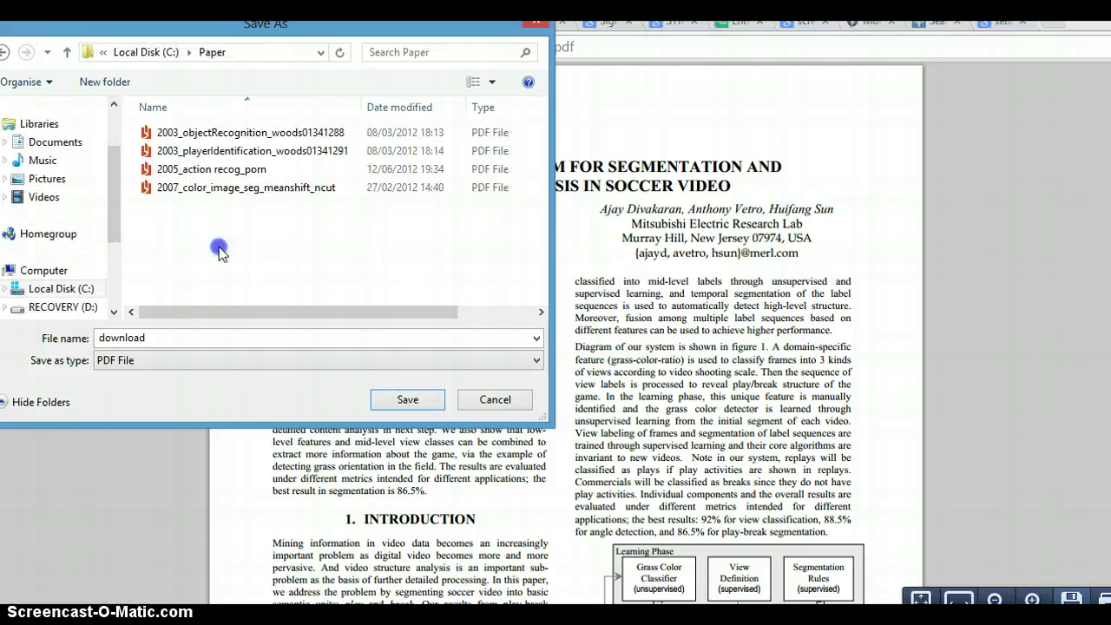
{"action": "double_click", "coordinate": [194, 338]}
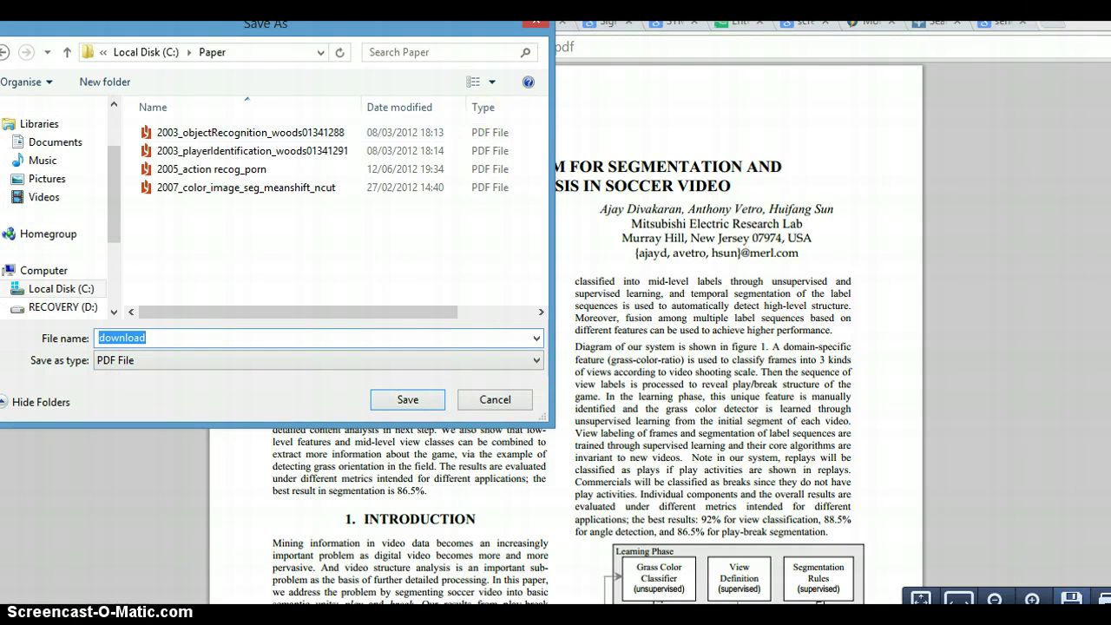
{"action": "left_click_drag", "start_coordinate": [378, 29], "coordinate": [884, 127]}
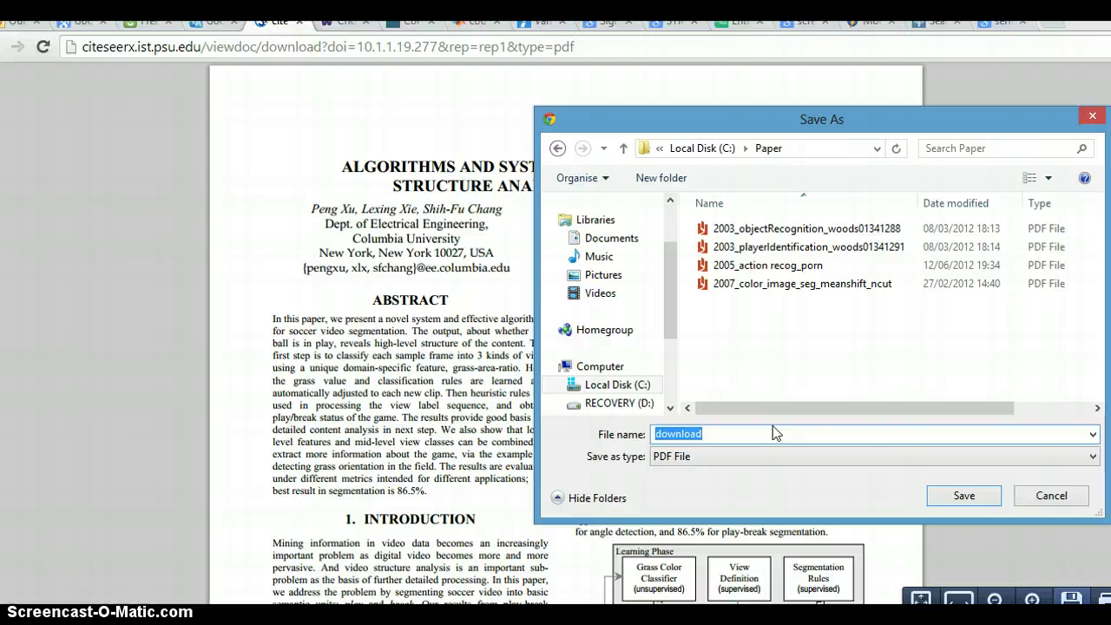
{"action": "left_click_drag", "start_coordinate": [776, 120], "coordinate": [791, 96]}
Name the file 2007_video segmentation and save it
{"action": "type", "text": "2007"}
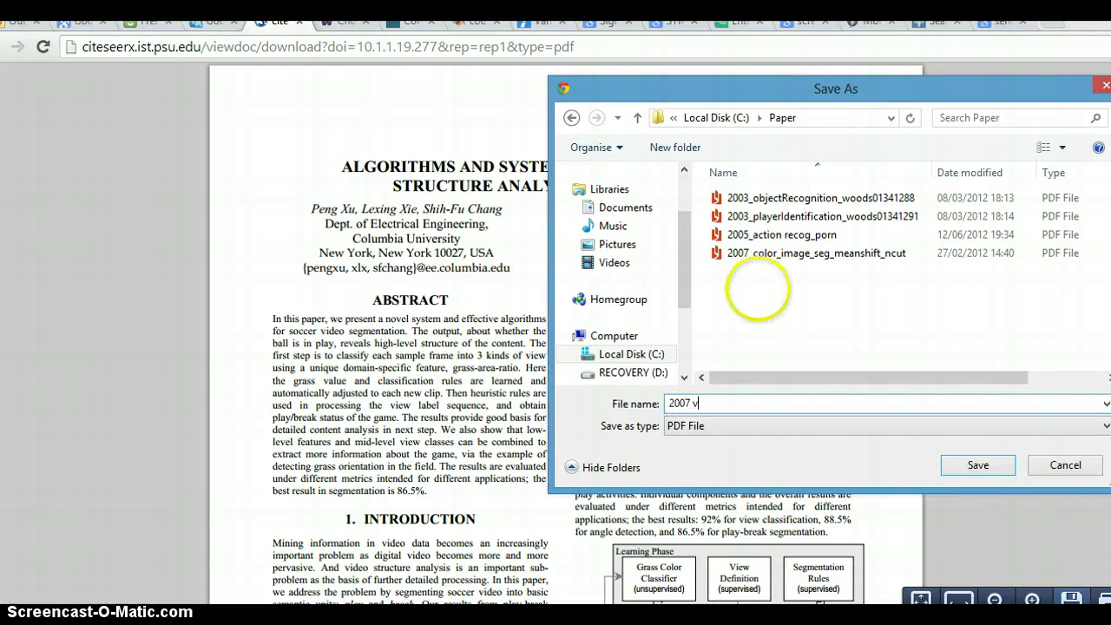
{"action": "key", "text": "BackSpace"}
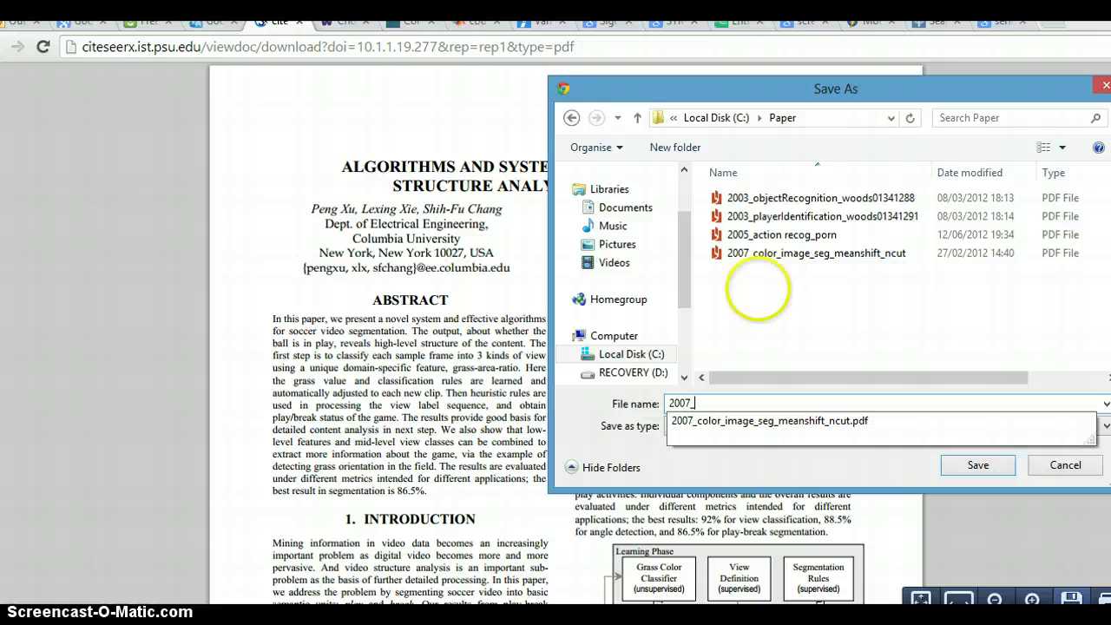
{"action": "type", "text": "_video"}
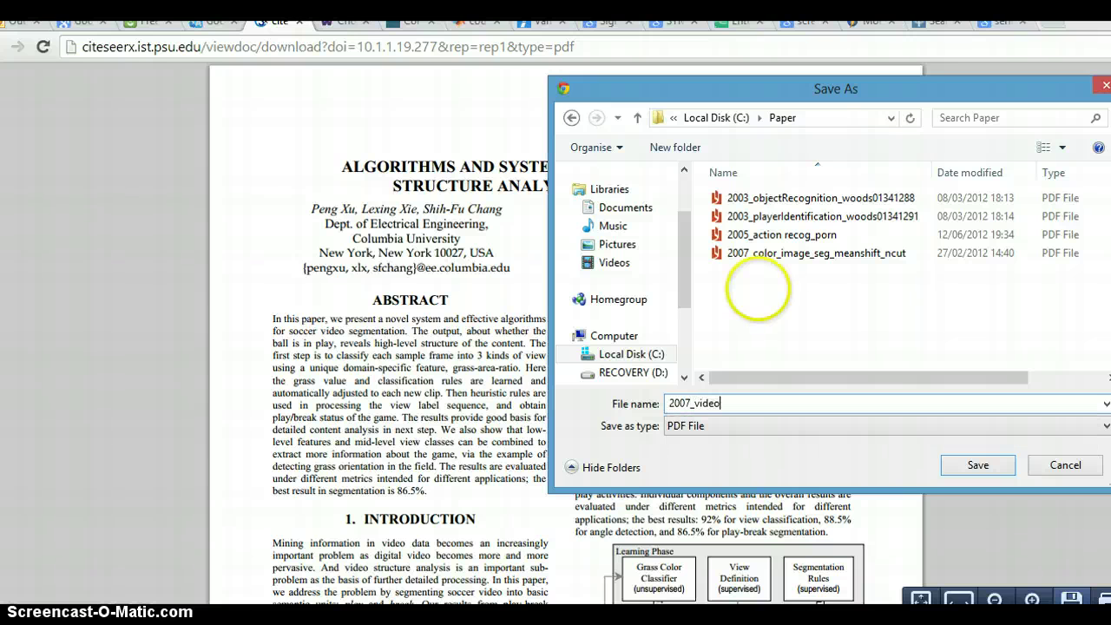
{"action": "type", "text": " rec"}
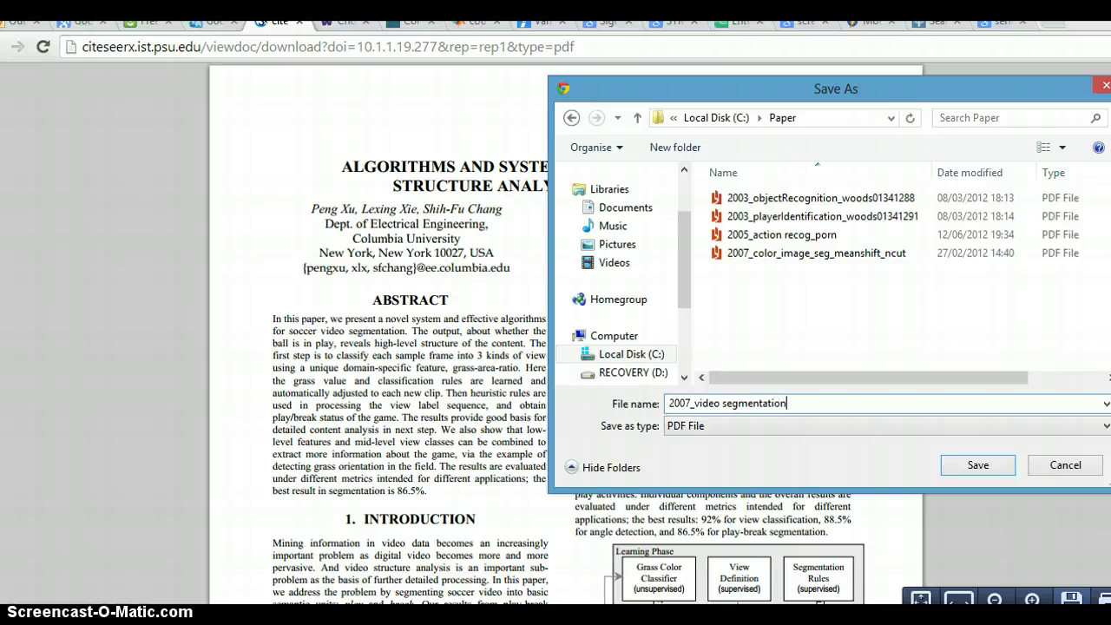
{"action": "left_click", "coordinate": [982, 467]}
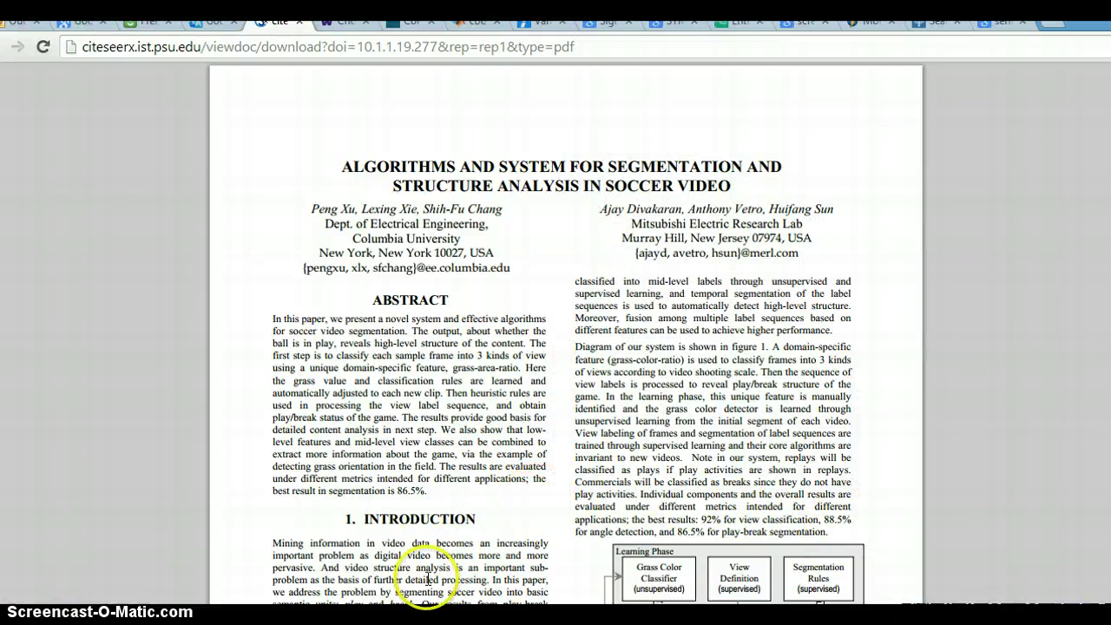
Select 2007_video segmentation in the Paper folder window to verify it was saved
{"action": "mouse_move", "coordinate": [191, 618]}
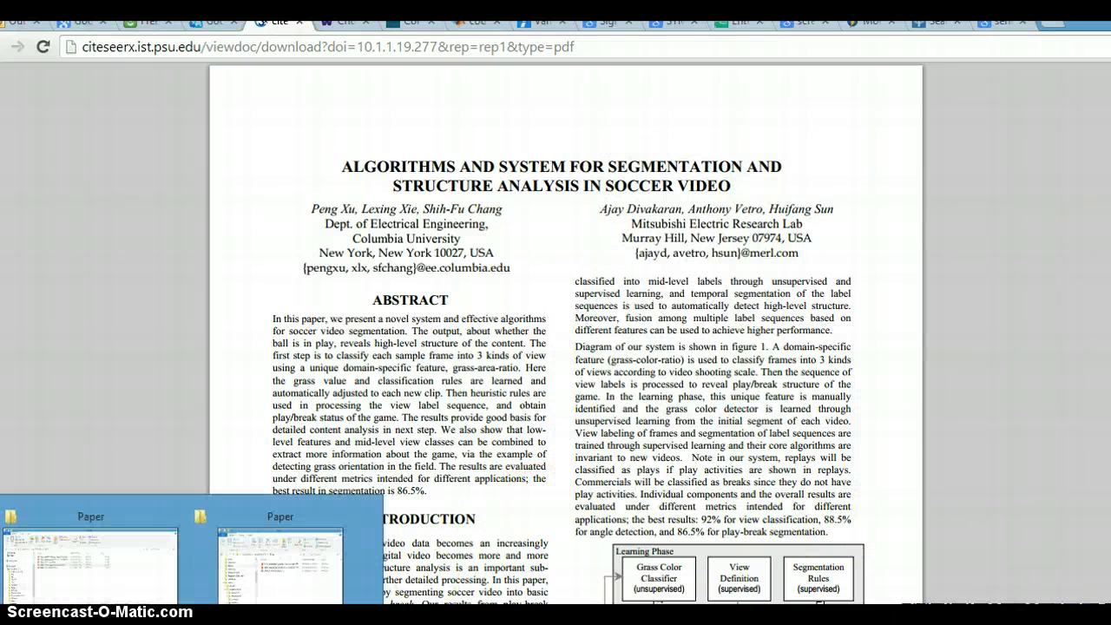
{"action": "left_click", "coordinate": [74, 568]}
{"action": "left_click", "coordinate": [304, 282], "text": "ctrl"}
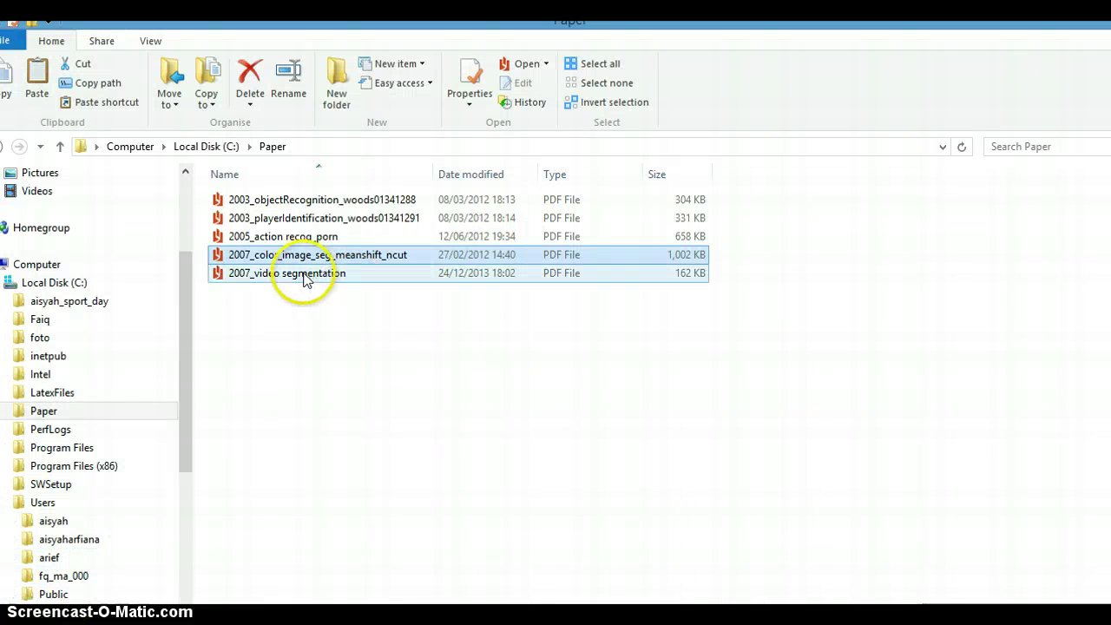
{"action": "left_click", "coordinate": [304, 278]}
{"action": "left_click", "coordinate": [369, 222], "text": "ctrl"}
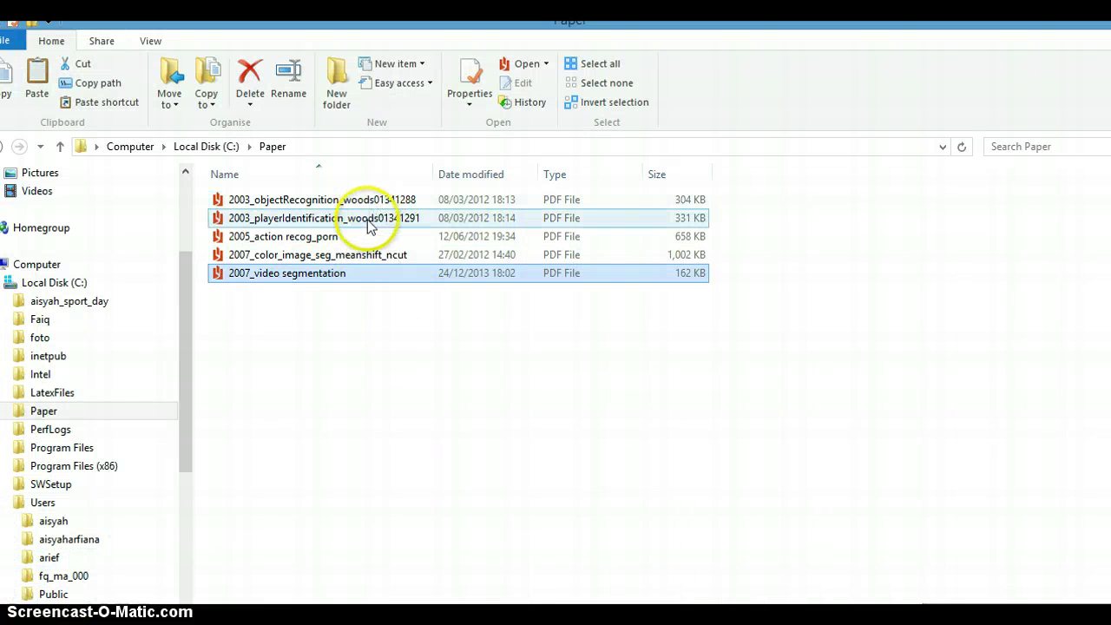
{"action": "left_click", "coordinate": [337, 275]}
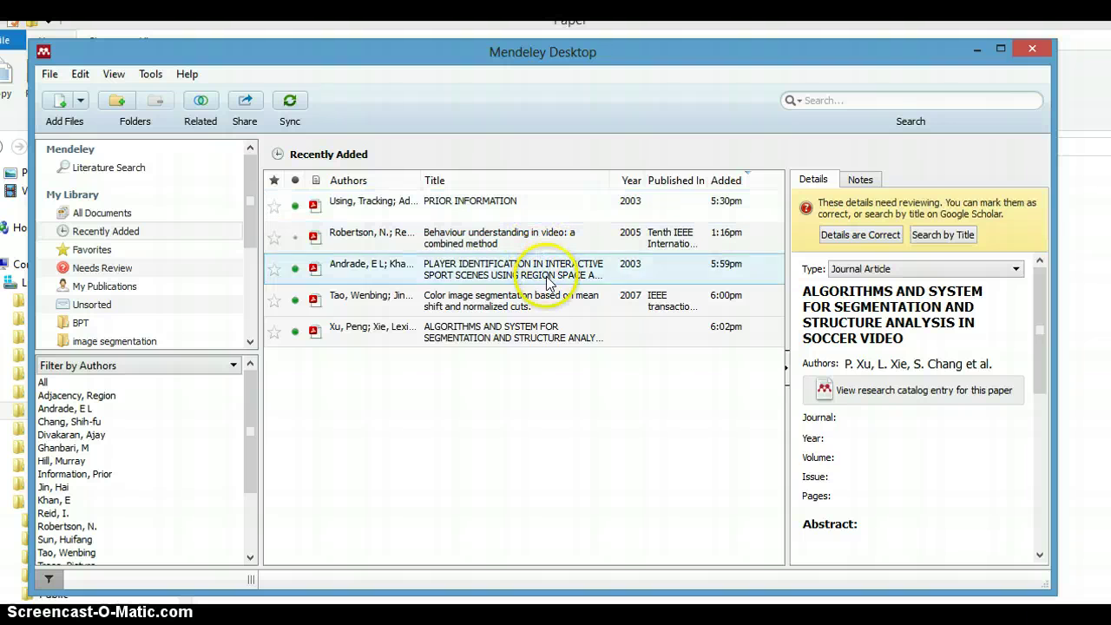
{"action": "left_click", "coordinate": [536, 335]}
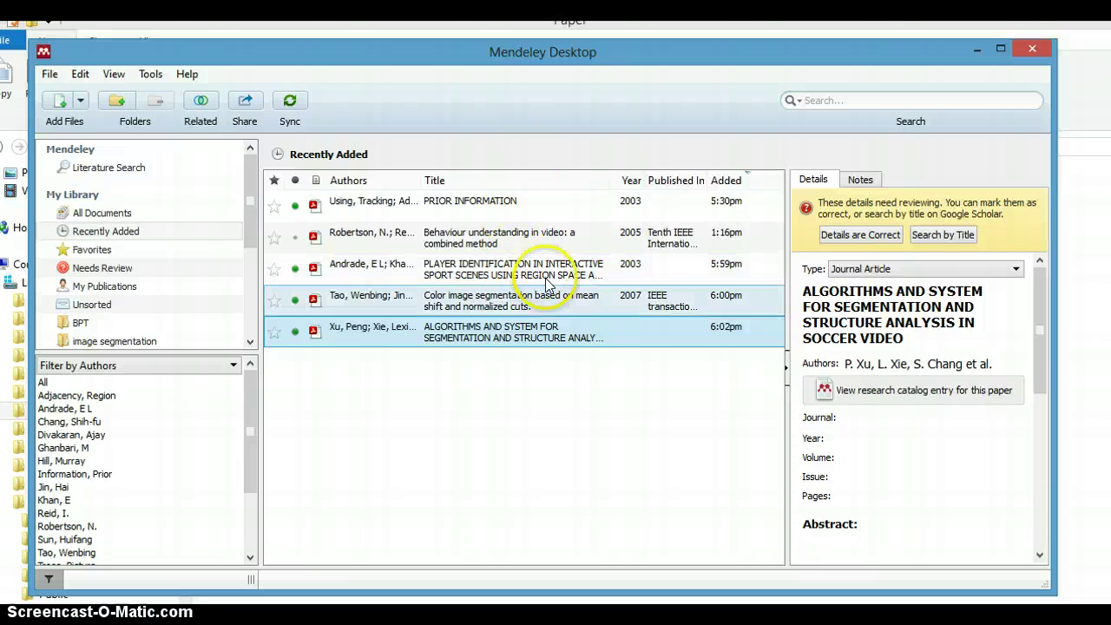
Create a top-level library folder named 'classification 1'
{"action": "left_click", "coordinate": [115, 101]}
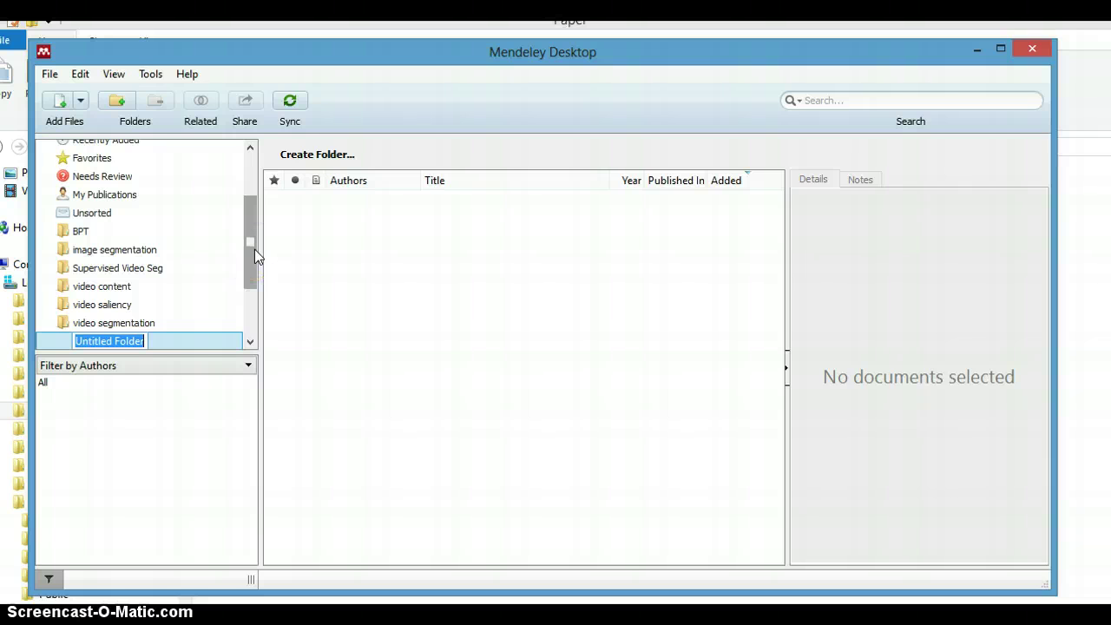
{"action": "type", "text": "clas"}
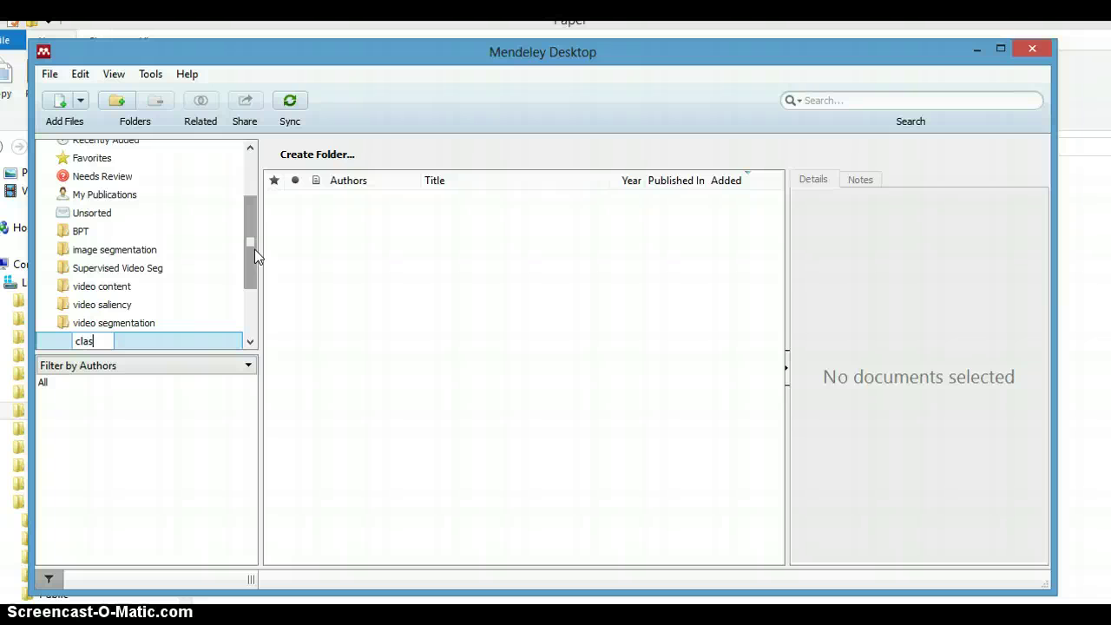
{"action": "type", "text": "sification 1"}
{"action": "key", "text": "Return"}
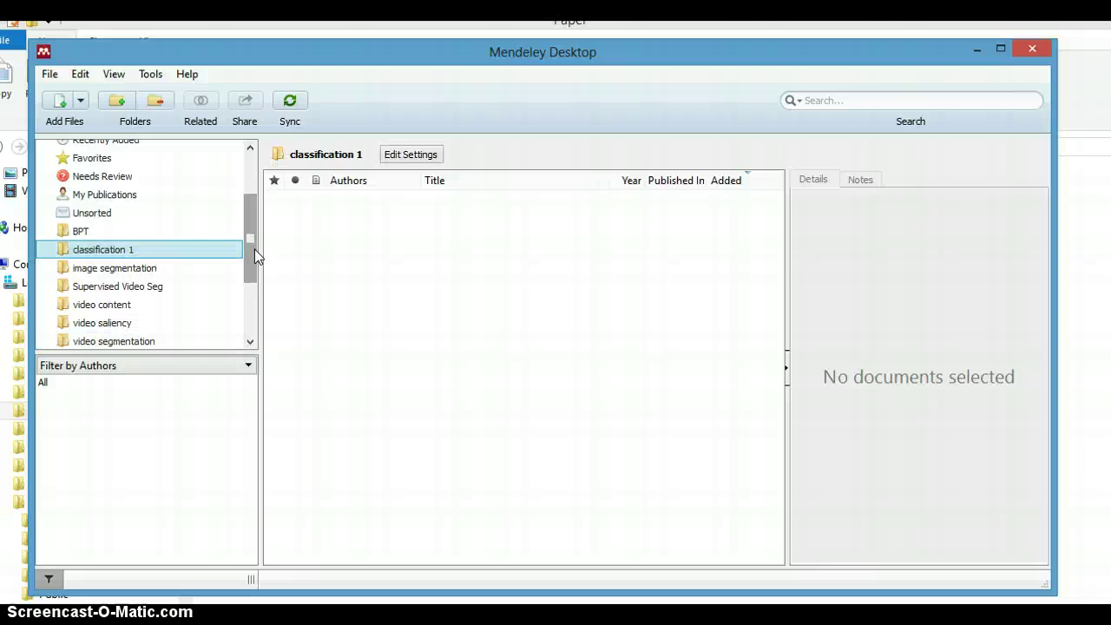
{"action": "scroll", "coordinate": [249, 232], "scroll_direction": "up", "scroll_amount": 1}
{"action": "left_click_drag", "start_coordinate": [249, 232], "coordinate": [248, 193]}
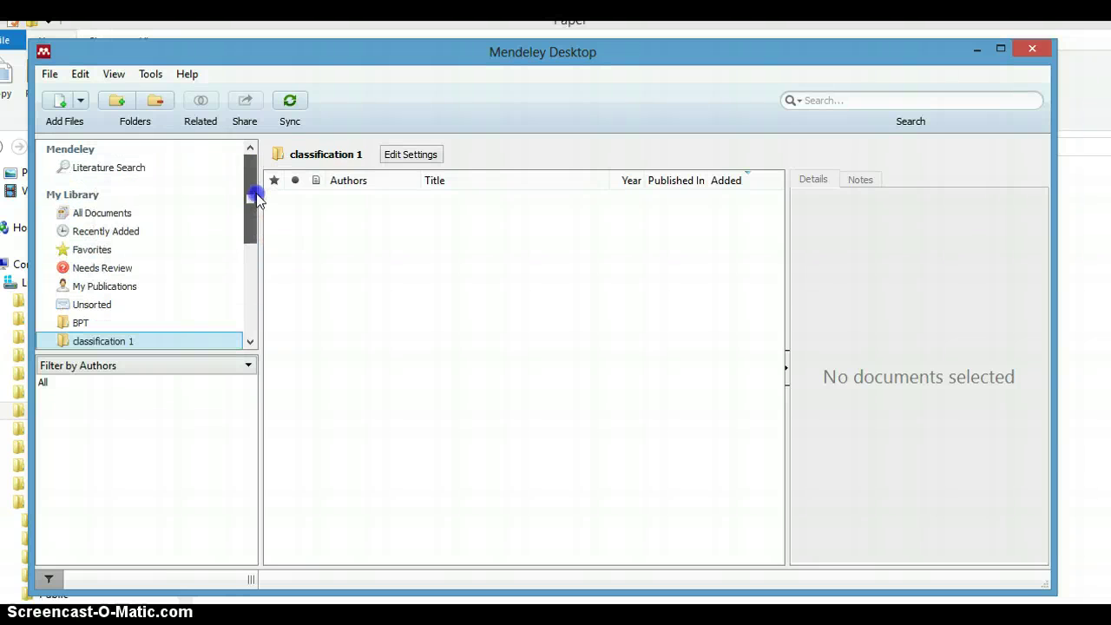
Add a subfolder inside classification 1, then remove the misspelled subfolder
{"action": "left_click", "coordinate": [117, 101]}
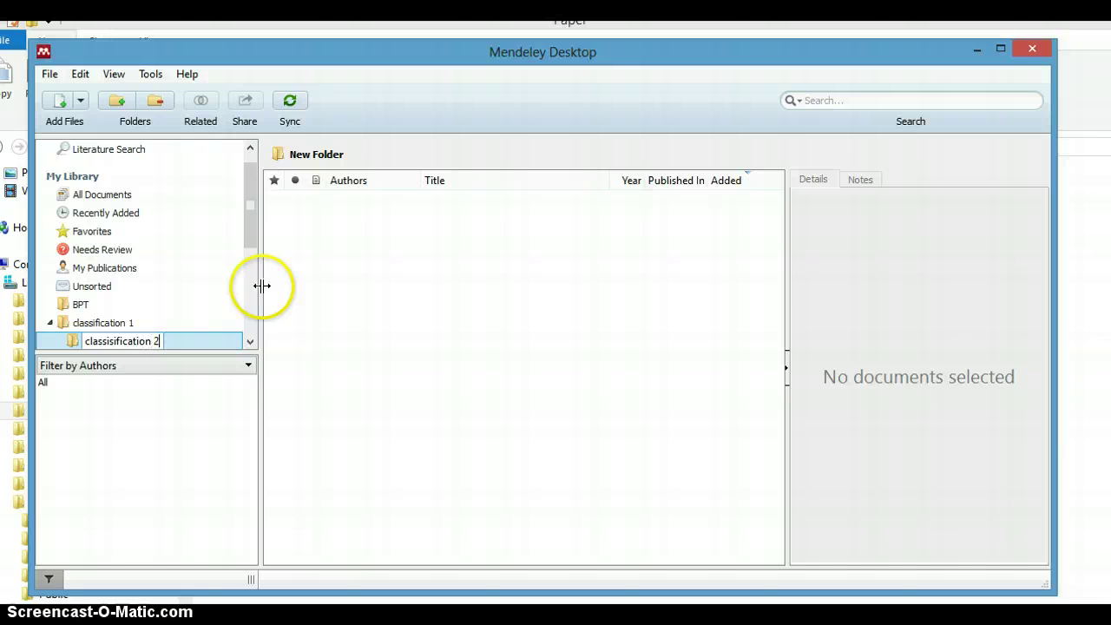
{"action": "key", "text": "Return"}
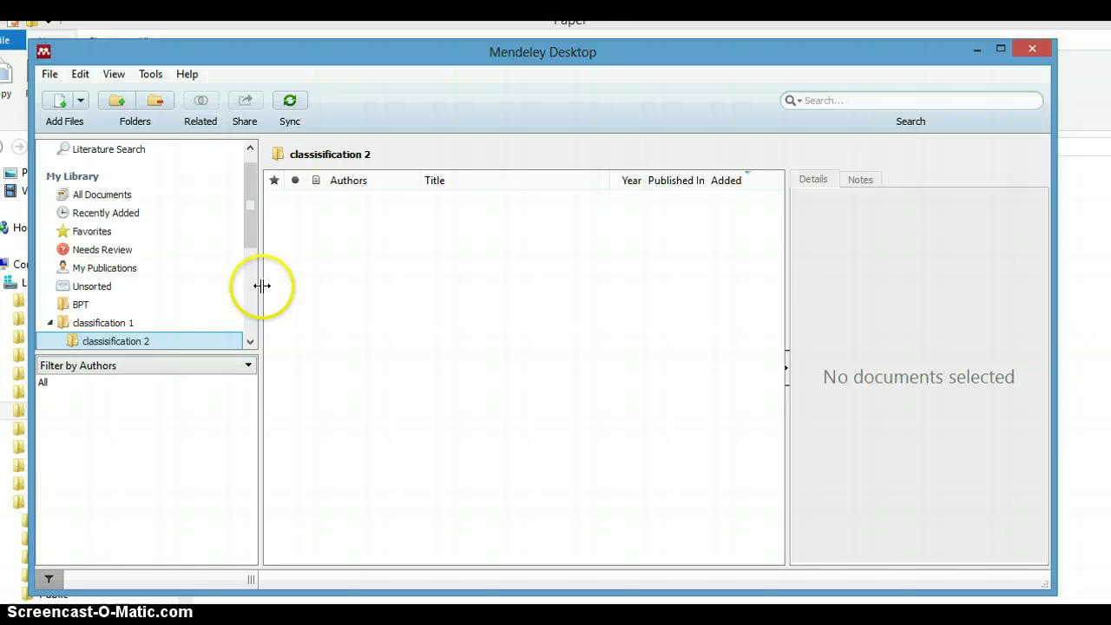
{"action": "left_click", "coordinate": [113, 322]}
{"action": "left_click", "coordinate": [151, 340]}
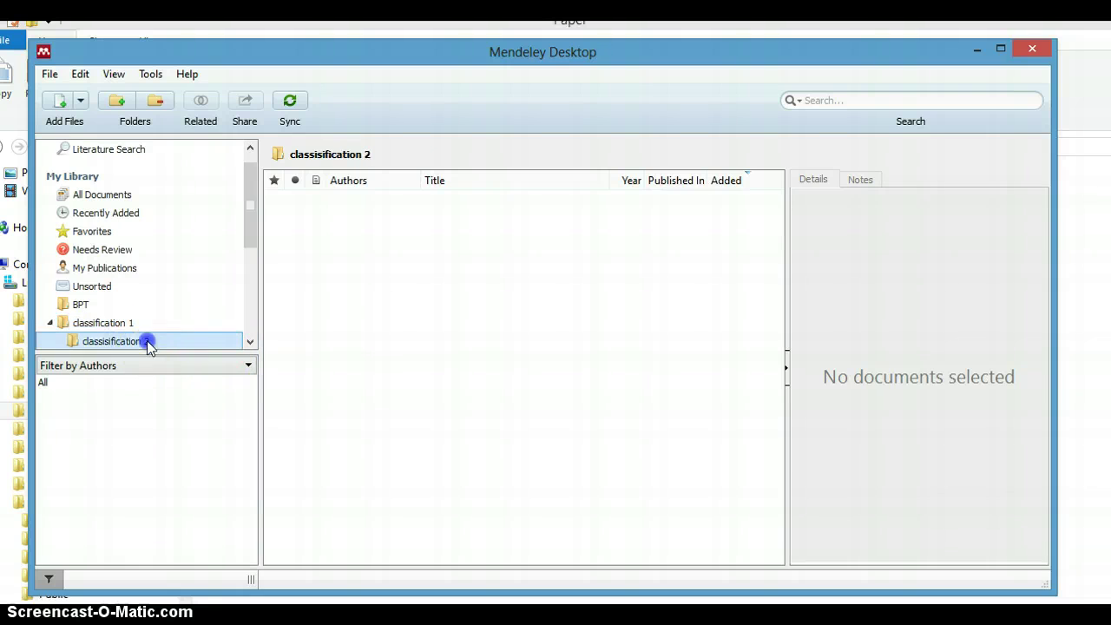
{"action": "scroll", "coordinate": [255, 243], "scroll_direction": "down", "scroll_amount": 2}
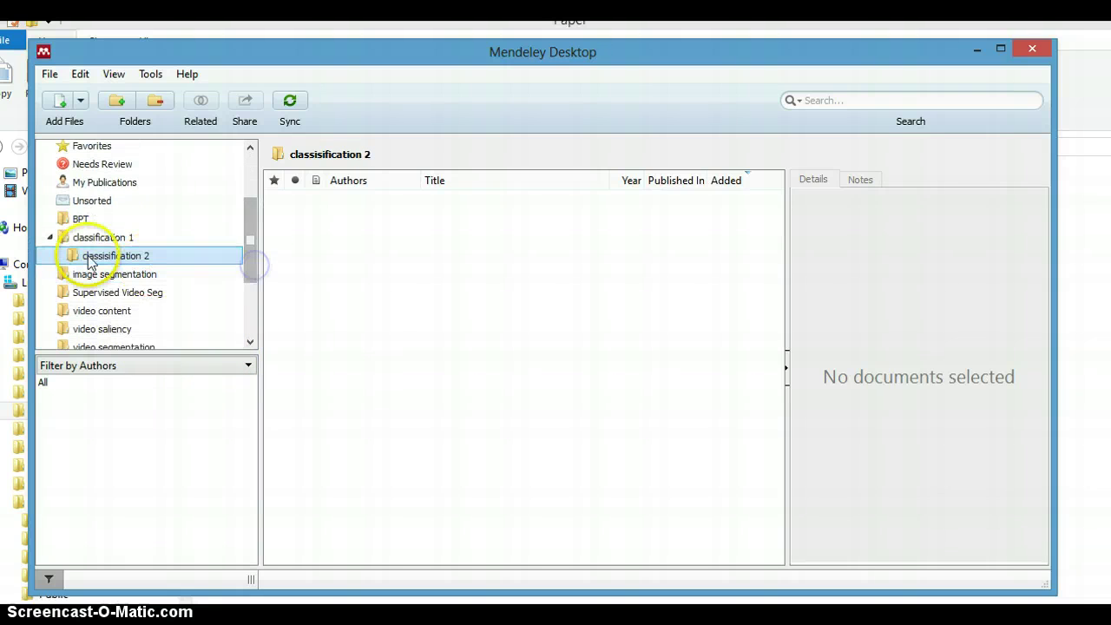
{"action": "left_click", "coordinate": [50, 237]}
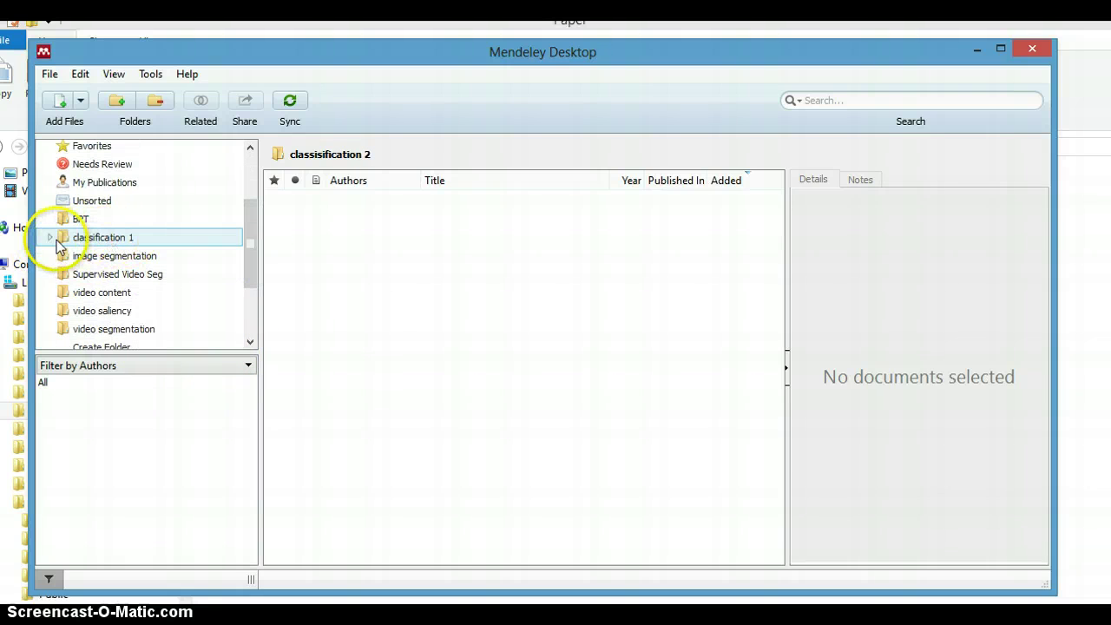
{"action": "left_click", "coordinate": [50, 237]}
{"action": "right_click", "coordinate": [106, 262]}
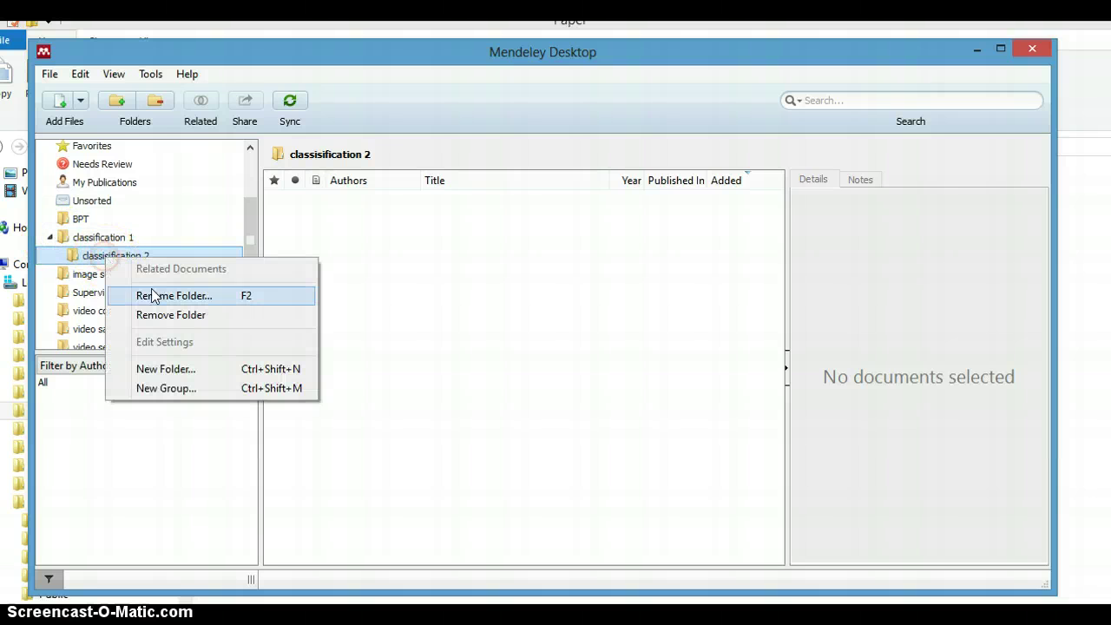
{"action": "left_click", "coordinate": [190, 316]}
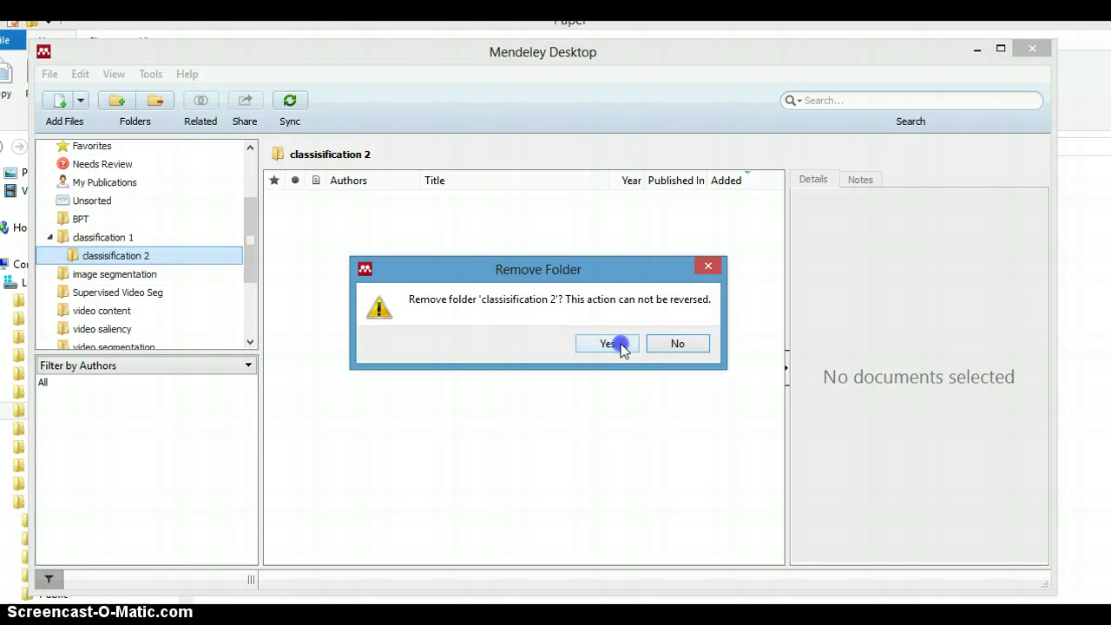
{"action": "left_click", "coordinate": [608, 344]}
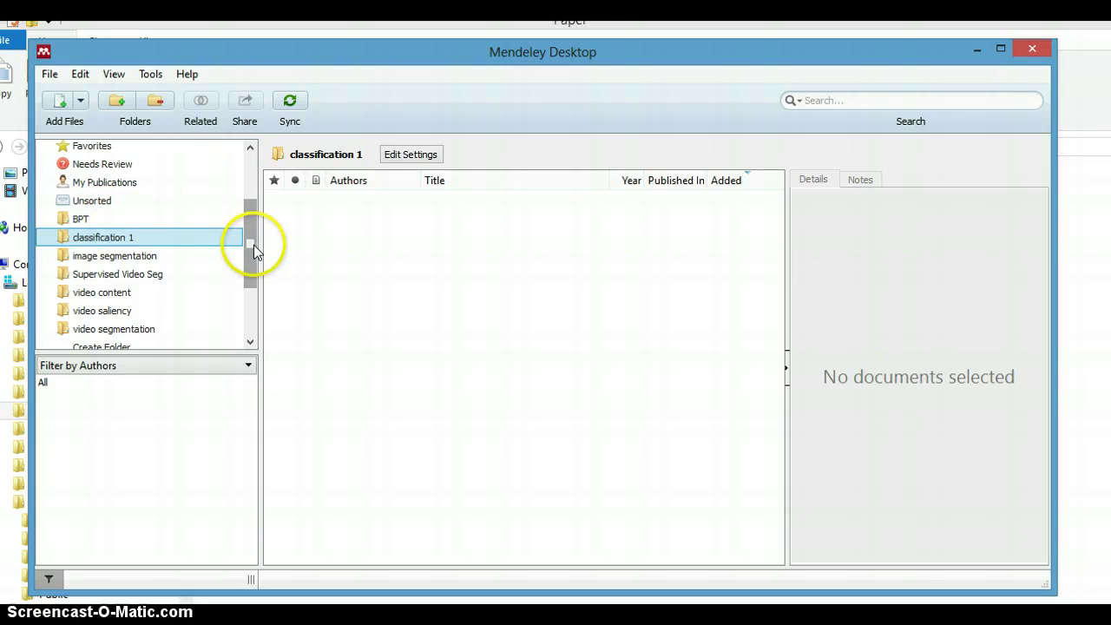
Add a default 'New Folder' subfolder under classification 1 and remove it again
{"action": "left_click", "coordinate": [117, 102]}
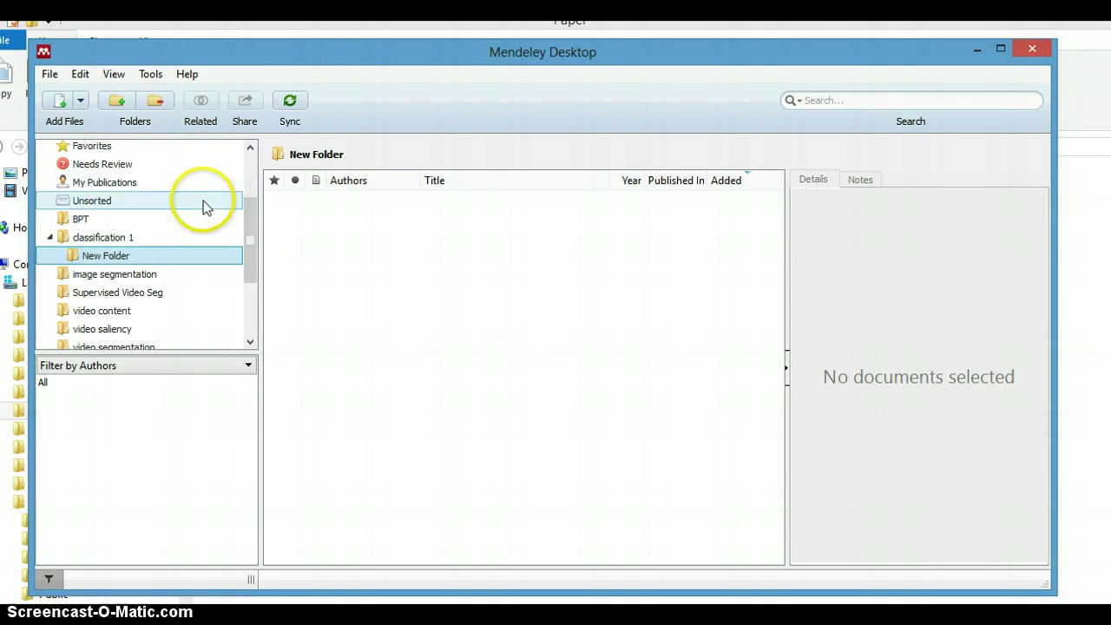
{"action": "left_click", "coordinate": [178, 257]}
{"action": "right_click", "coordinate": [178, 258]}
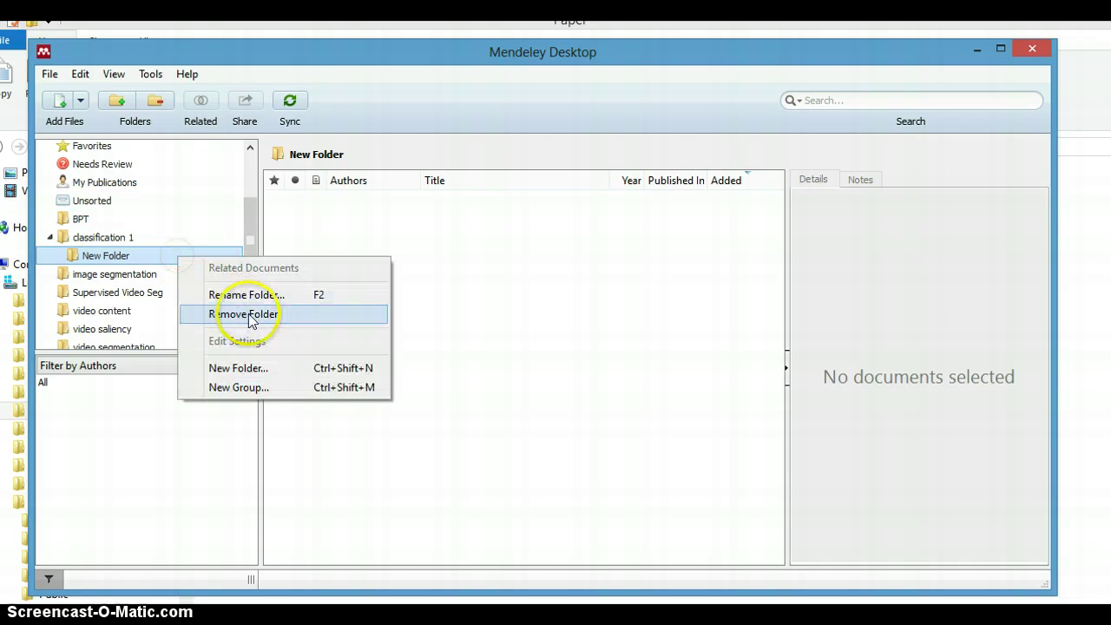
{"action": "left_click", "coordinate": [252, 316]}
{"action": "left_click", "coordinate": [607, 345]}
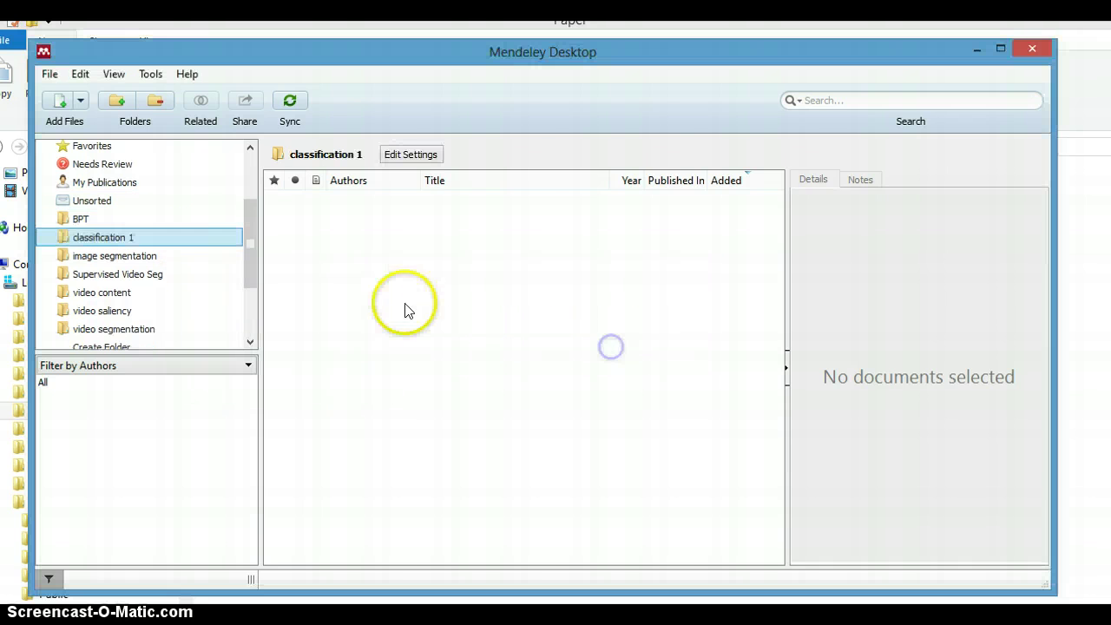
{"action": "left_click_drag", "start_coordinate": [252, 247], "coordinate": [250, 221]}
{"action": "left_click", "coordinate": [181, 265]}
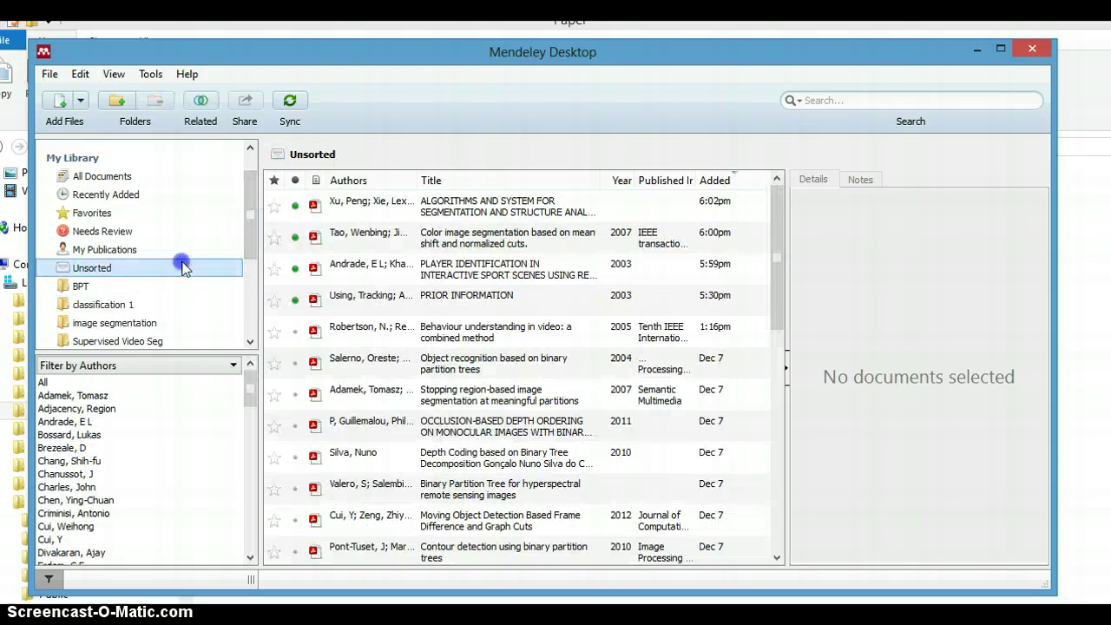
Add a top-level folder 'classification2' and rename 'classification 1' to 'classification1'
{"action": "left_click", "coordinate": [126, 101]}
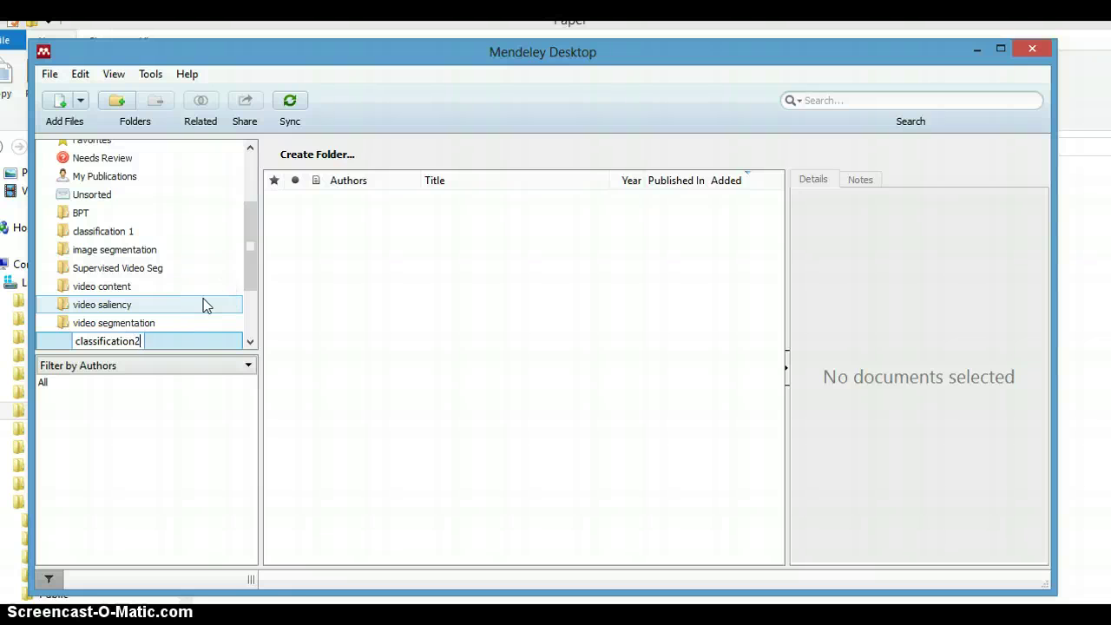
{"action": "key", "text": "Return"}
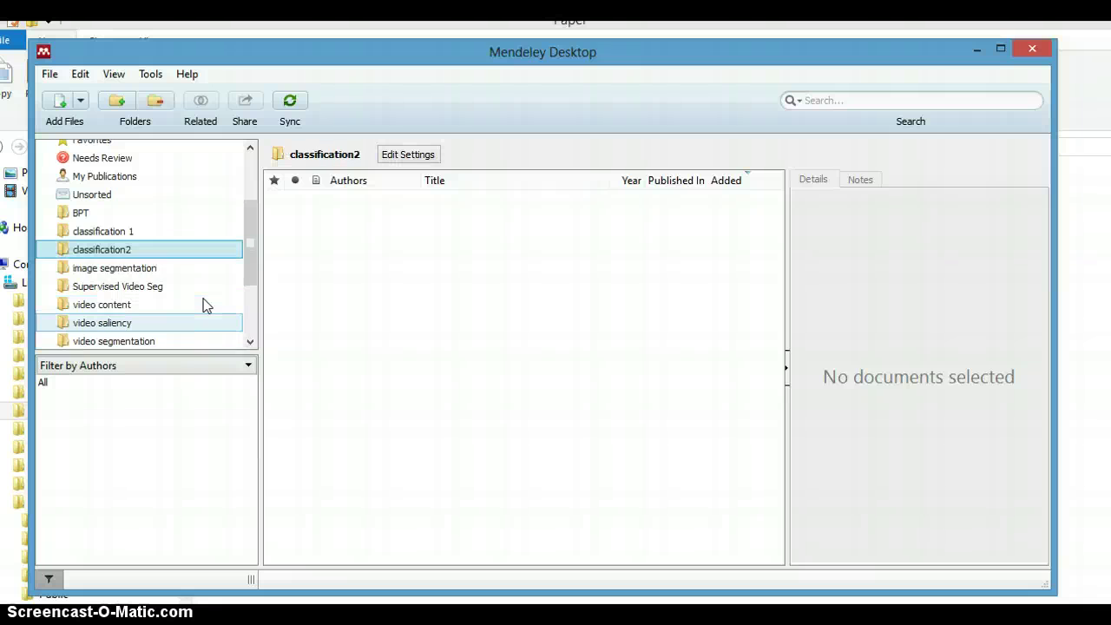
{"action": "left_click", "coordinate": [119, 232]}
{"action": "right_click", "coordinate": [118, 234]}
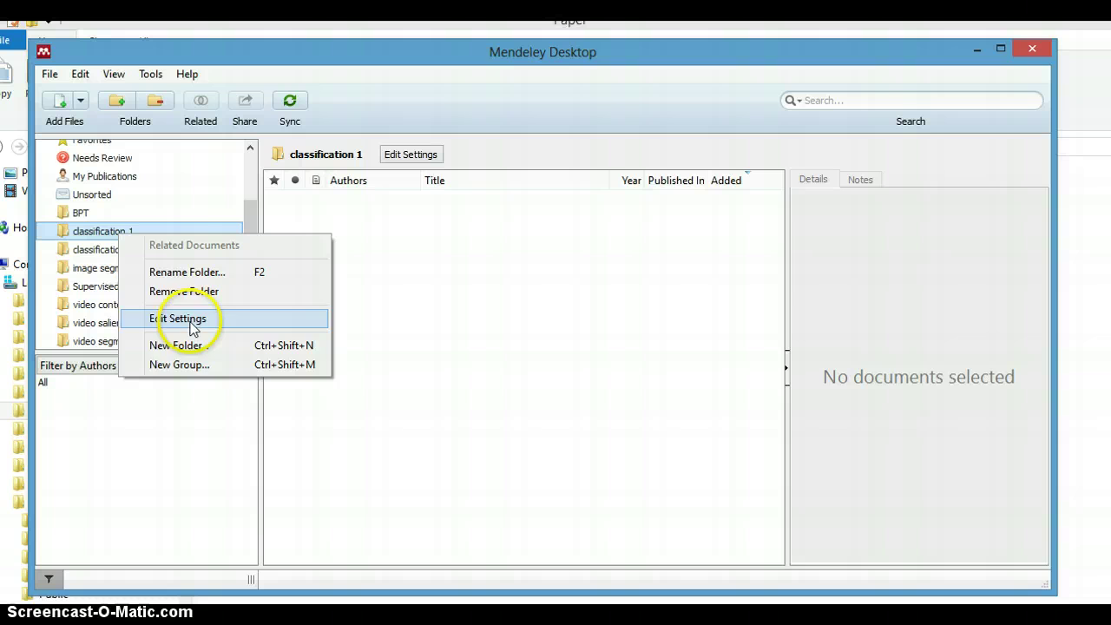
{"action": "left_click", "coordinate": [187, 272]}
{"action": "left_click", "coordinate": [135, 230]}
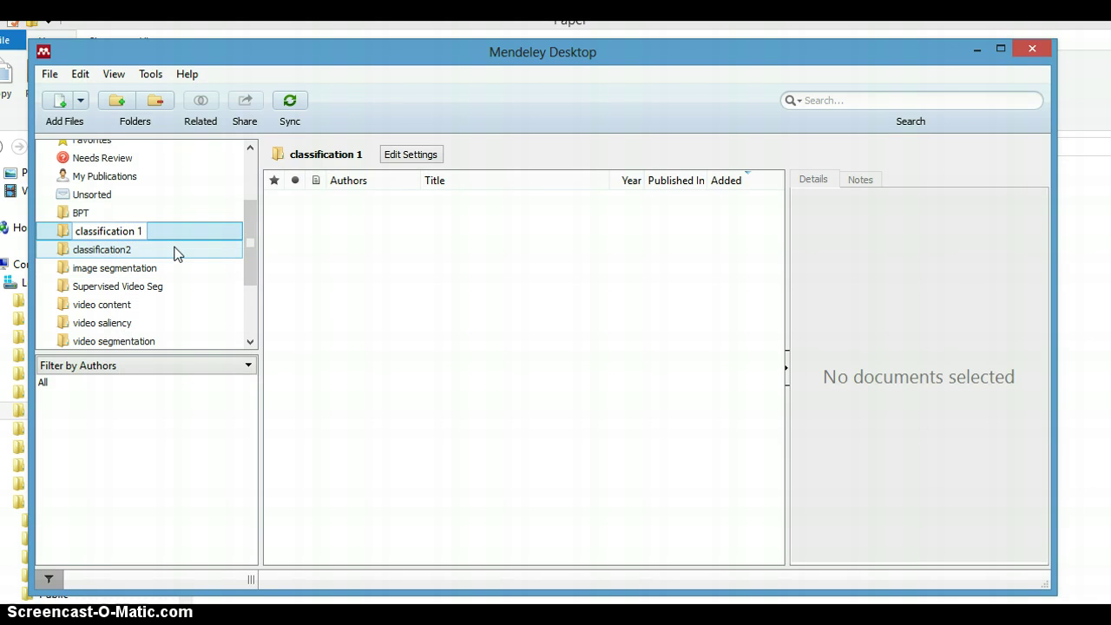
{"action": "left_click", "coordinate": [392, 293]}
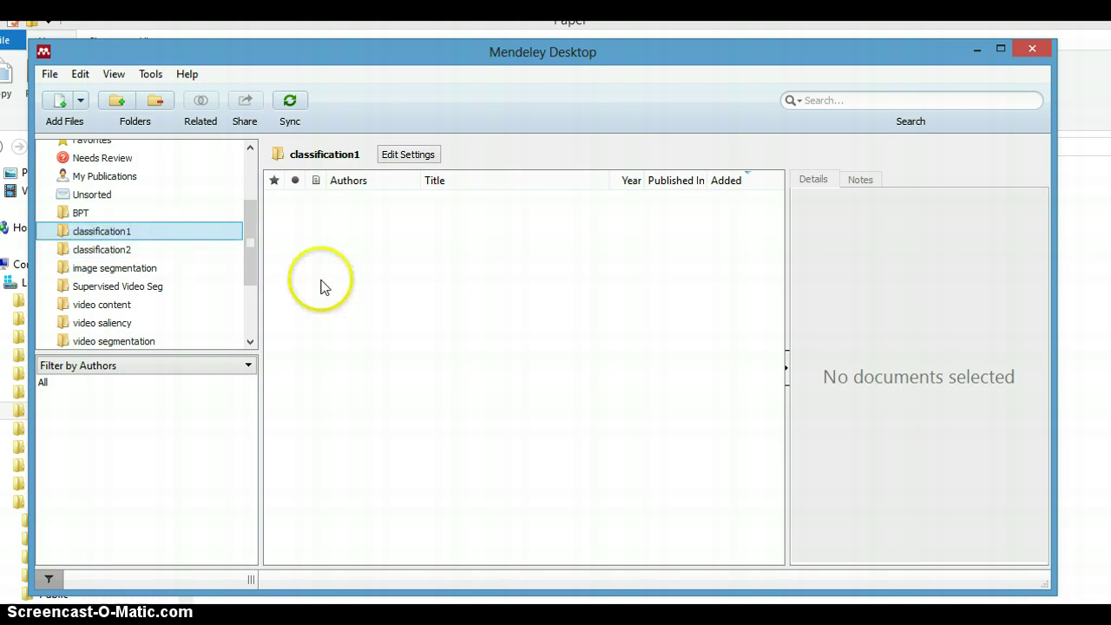
Drag the soccer video and colour segmentation papers into classification1, the other three into classification2
{"action": "left_click_drag", "start_coordinate": [250, 244], "coordinate": [252, 197]}
{"action": "left_click", "coordinate": [146, 231]}
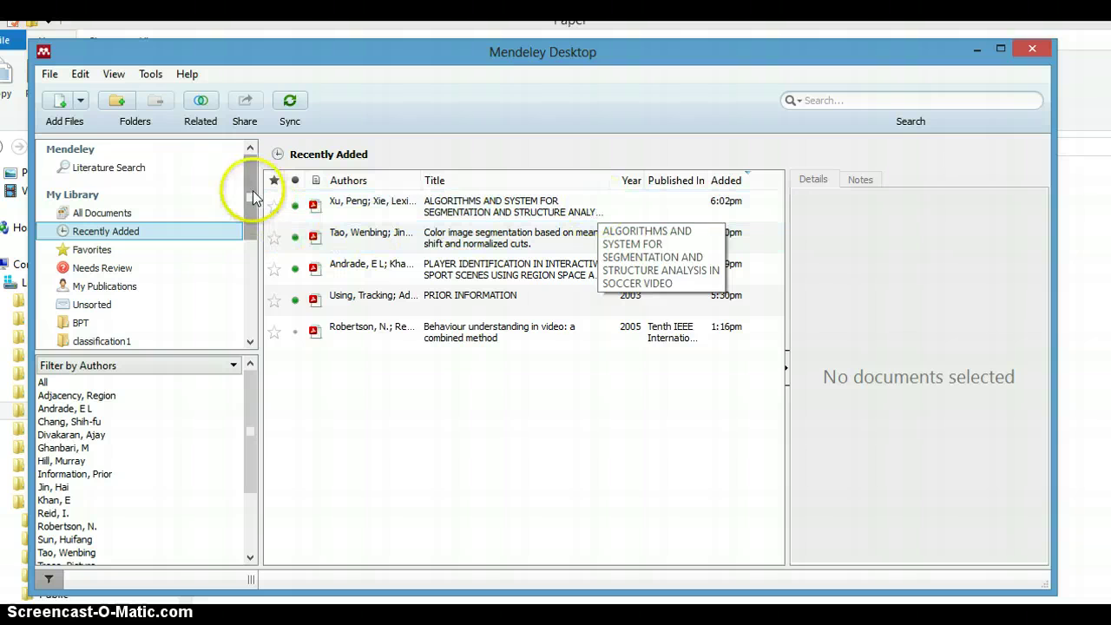
{"action": "left_click_drag", "start_coordinate": [250, 186], "coordinate": [251, 218]}
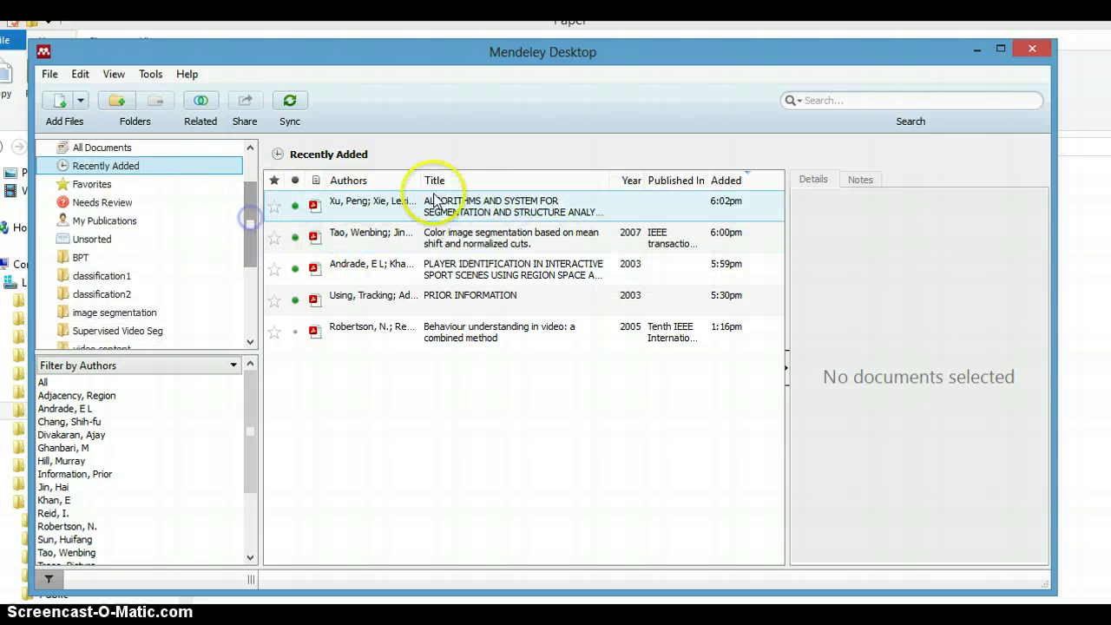
{"action": "left_click", "coordinate": [475, 206]}
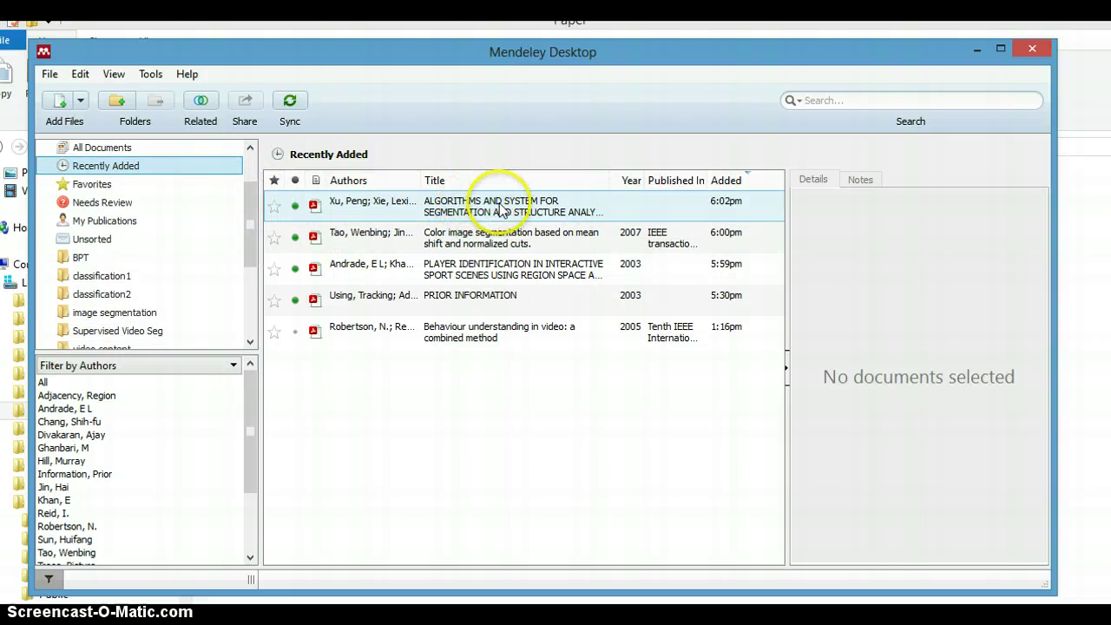
{"action": "left_click", "coordinate": [442, 212]}
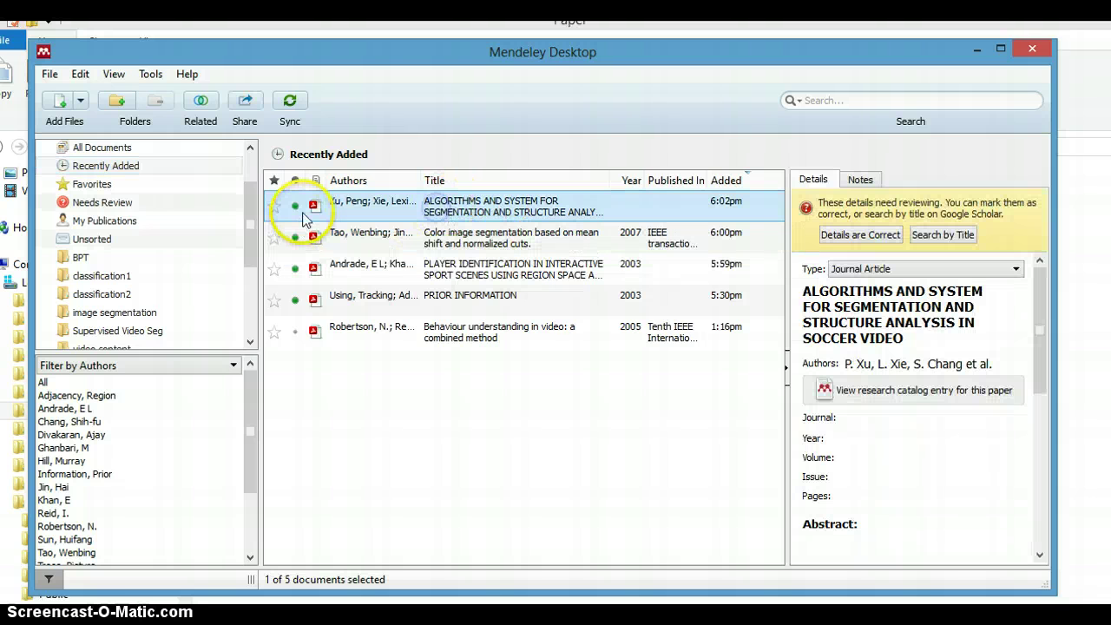
{"action": "left_click_drag", "start_coordinate": [347, 198], "coordinate": [126, 275]}
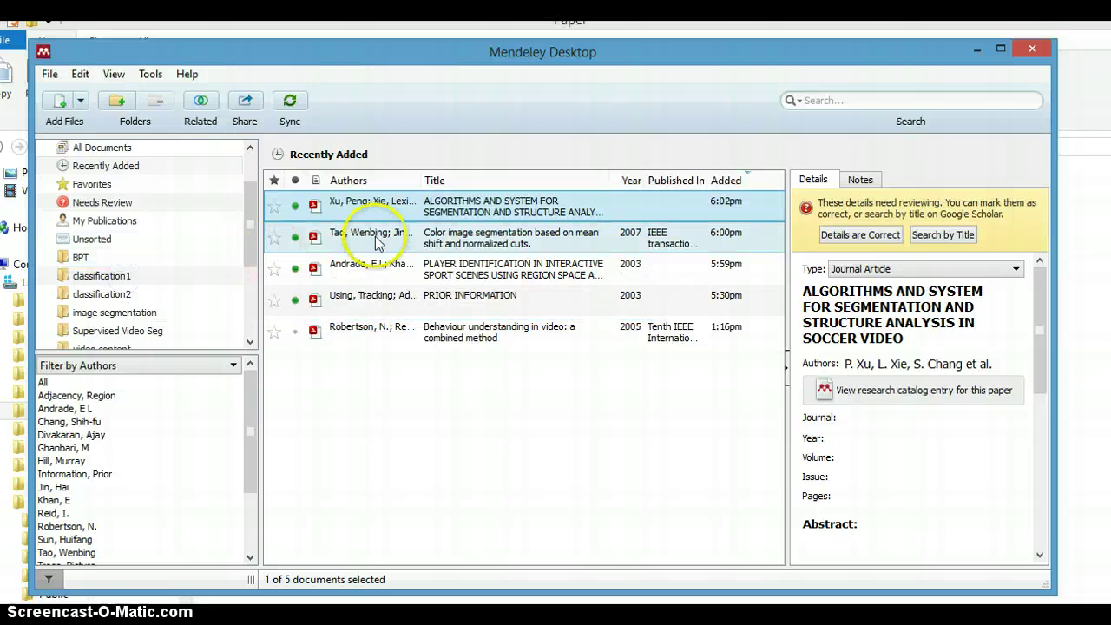
{"action": "left_click_drag", "start_coordinate": [376, 241], "coordinate": [119, 282]}
{"action": "left_click_drag", "start_coordinate": [365, 269], "coordinate": [121, 293]}
{"action": "left_click_drag", "start_coordinate": [347, 299], "coordinate": [144, 295]}
{"action": "left_click_drag", "start_coordinate": [347, 327], "coordinate": [159, 290]}
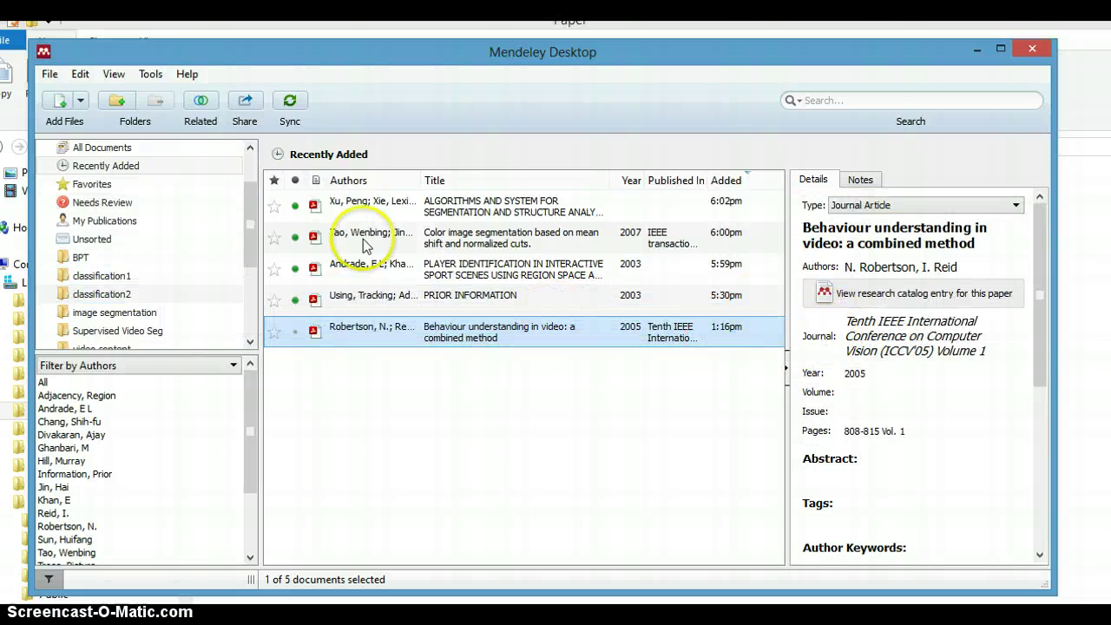
Add the soccer video segmentation paper to classification2 as well, then review both classification folders
{"action": "left_click", "coordinate": [161, 278]}
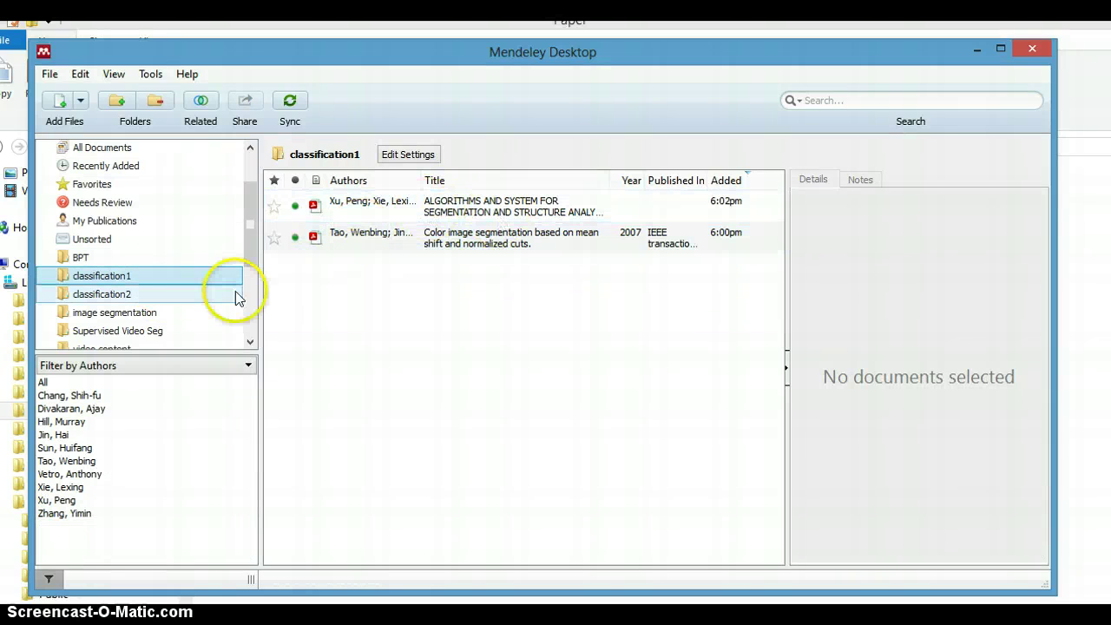
{"action": "left_click", "coordinate": [187, 296]}
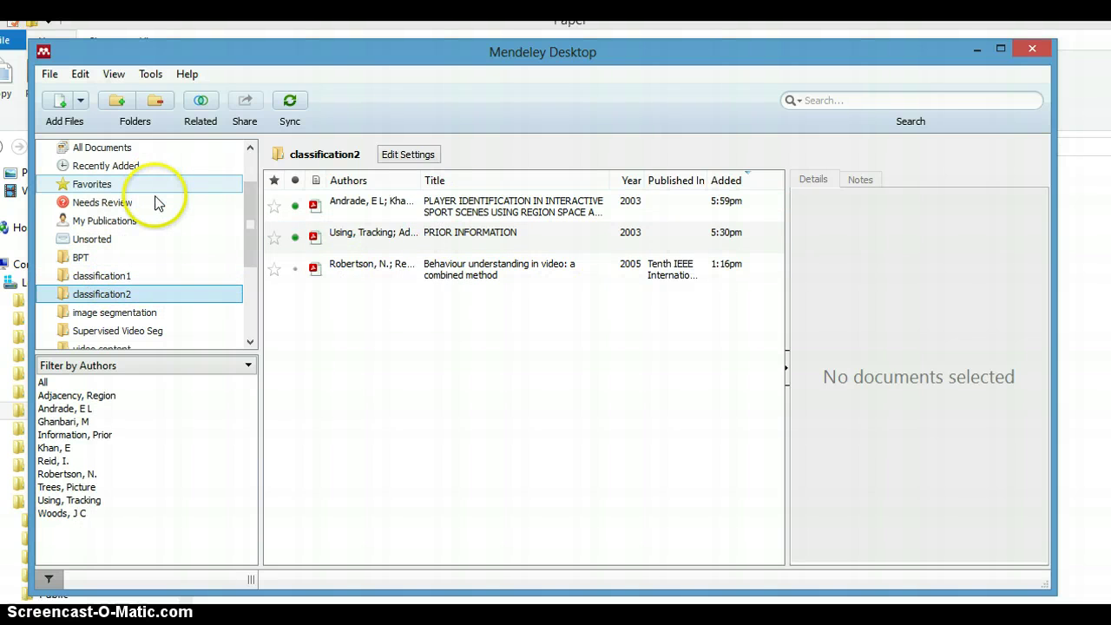
{"action": "left_click_drag", "start_coordinate": [255, 206], "coordinate": [254, 197]}
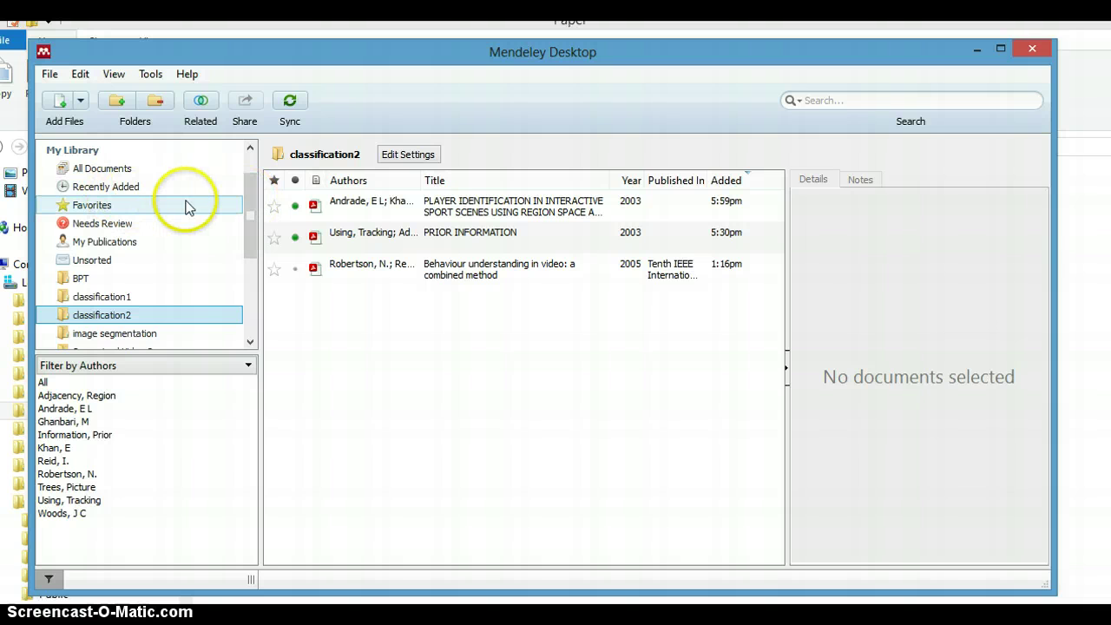
{"action": "left_click", "coordinate": [137, 193]}
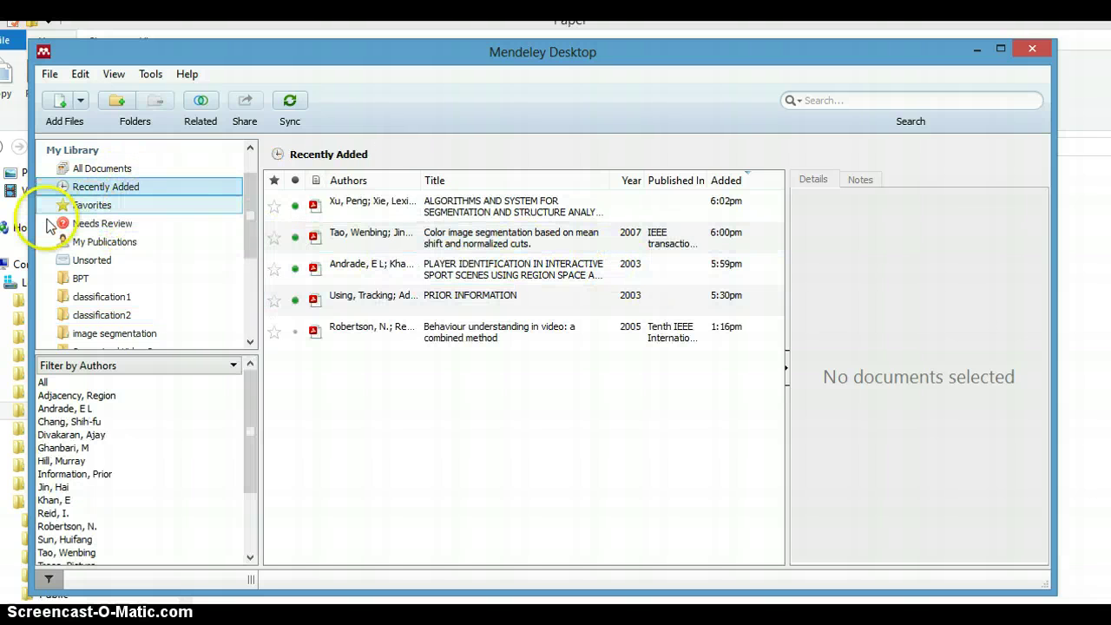
{"action": "left_click", "coordinate": [110, 298]}
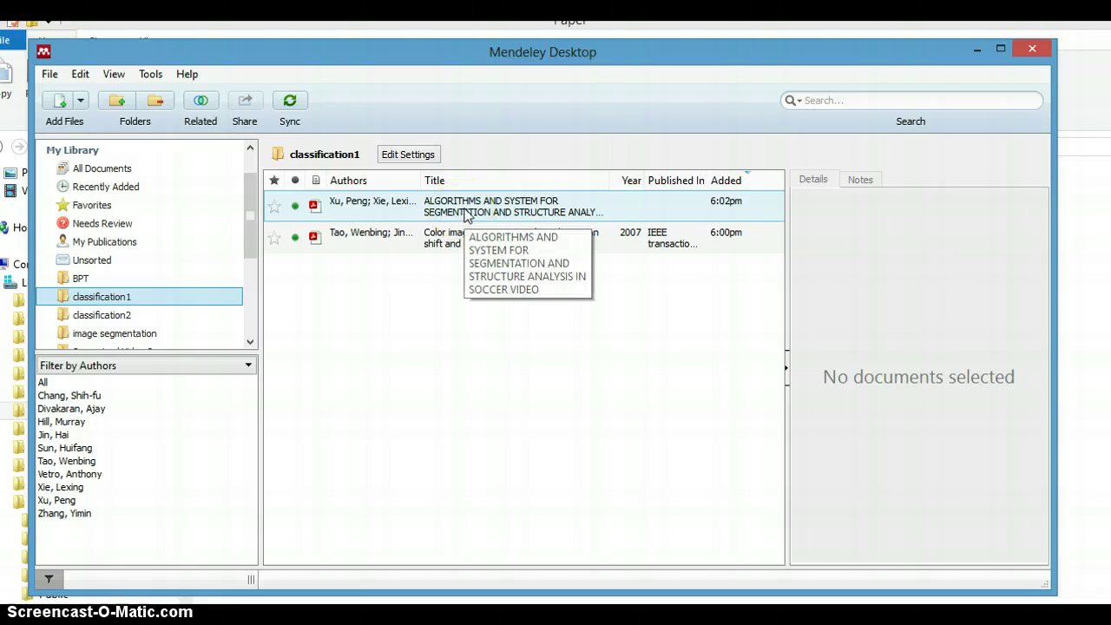
{"action": "left_click", "coordinate": [117, 186]}
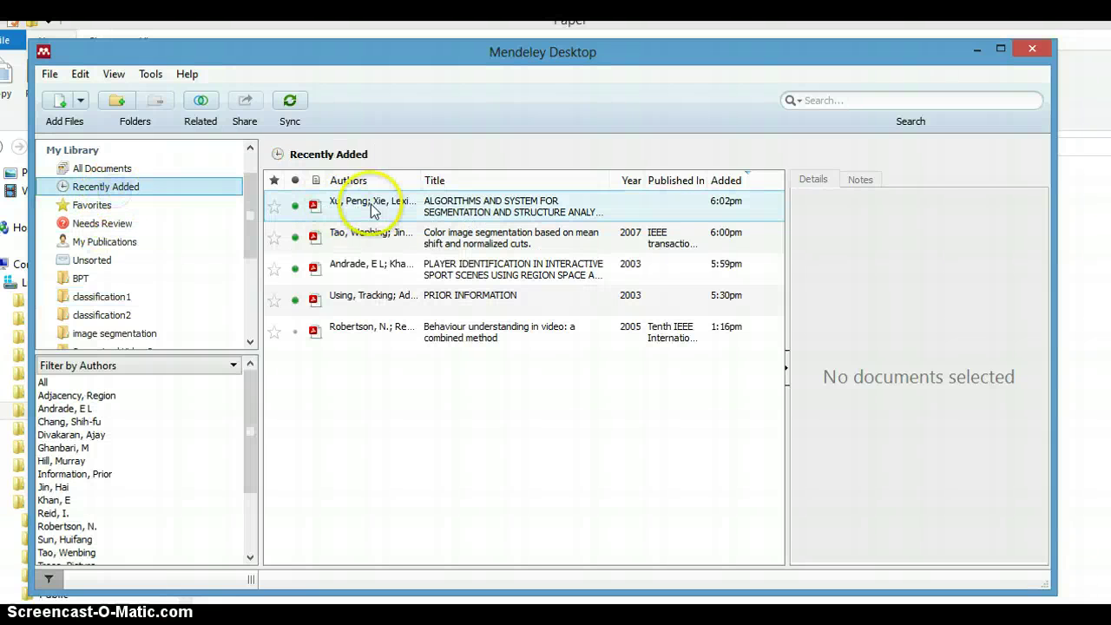
{"action": "left_click_drag", "start_coordinate": [373, 211], "coordinate": [149, 316]}
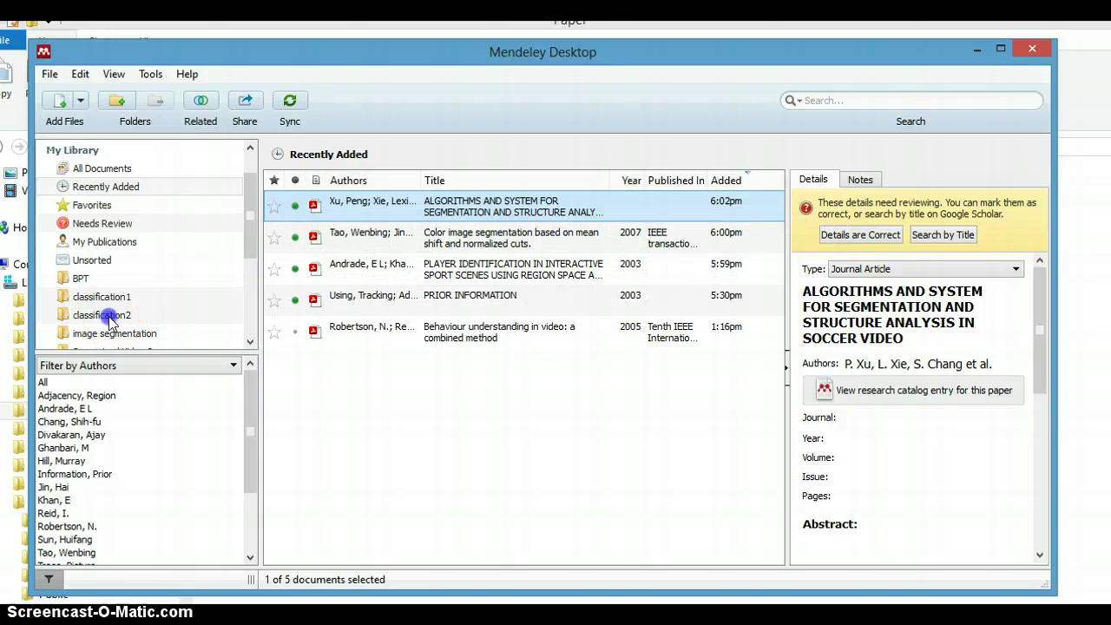
{"action": "left_click", "coordinate": [111, 317]}
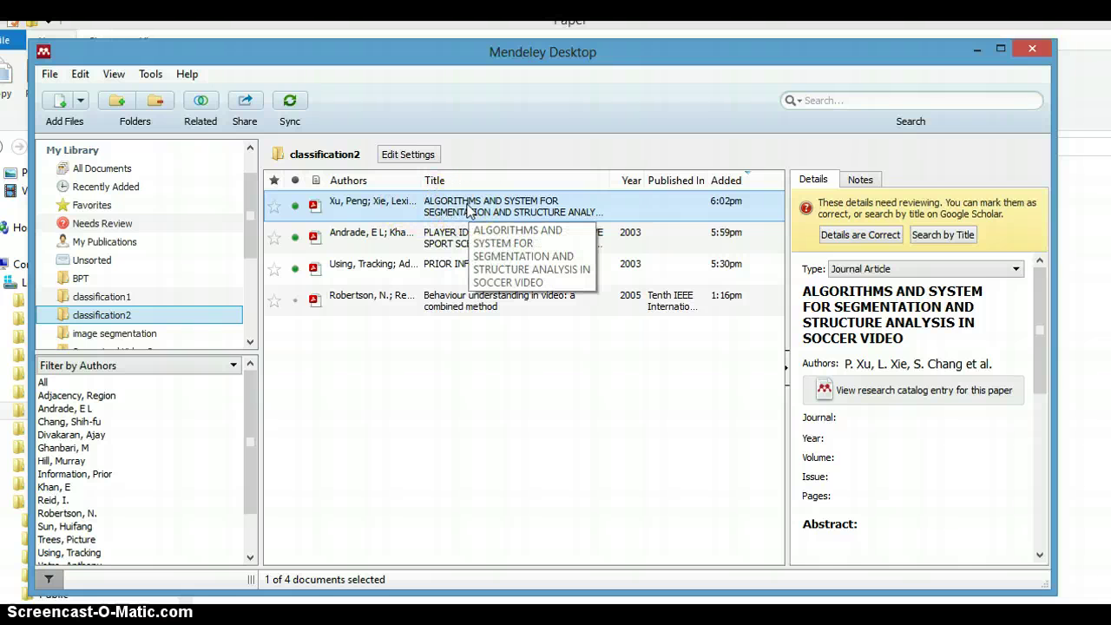
{"action": "left_click", "coordinate": [120, 297]}
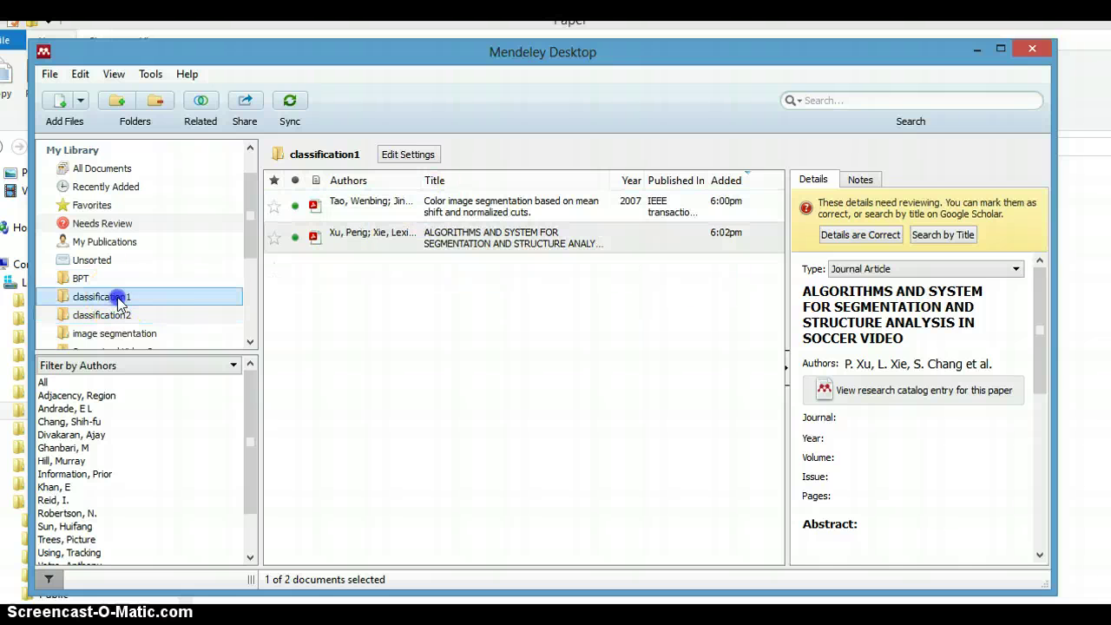
{"action": "left_click", "coordinate": [434, 245]}
{"action": "left_click", "coordinate": [512, 316]}
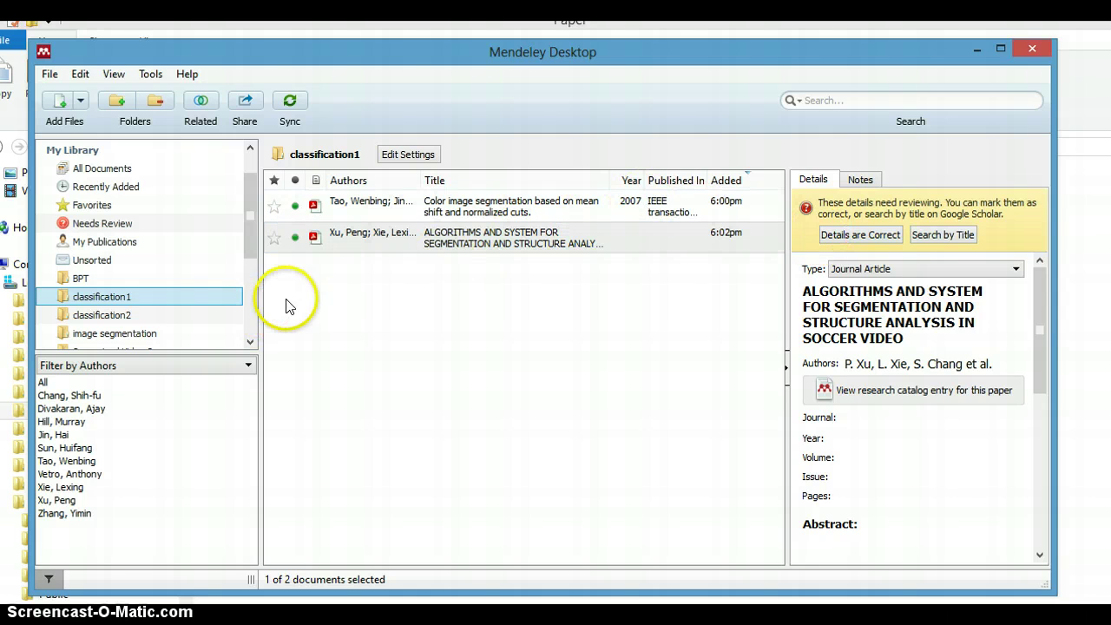
{"action": "left_click", "coordinate": [499, 208]}
{"action": "left_click", "coordinate": [469, 236]}
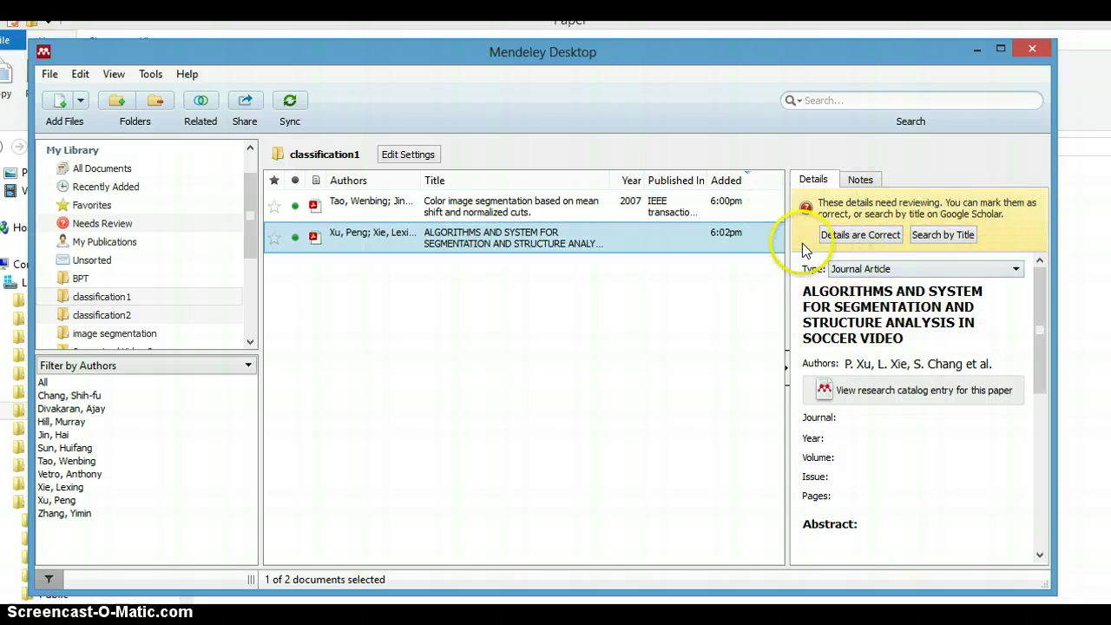
{"action": "left_click", "coordinate": [647, 209]}
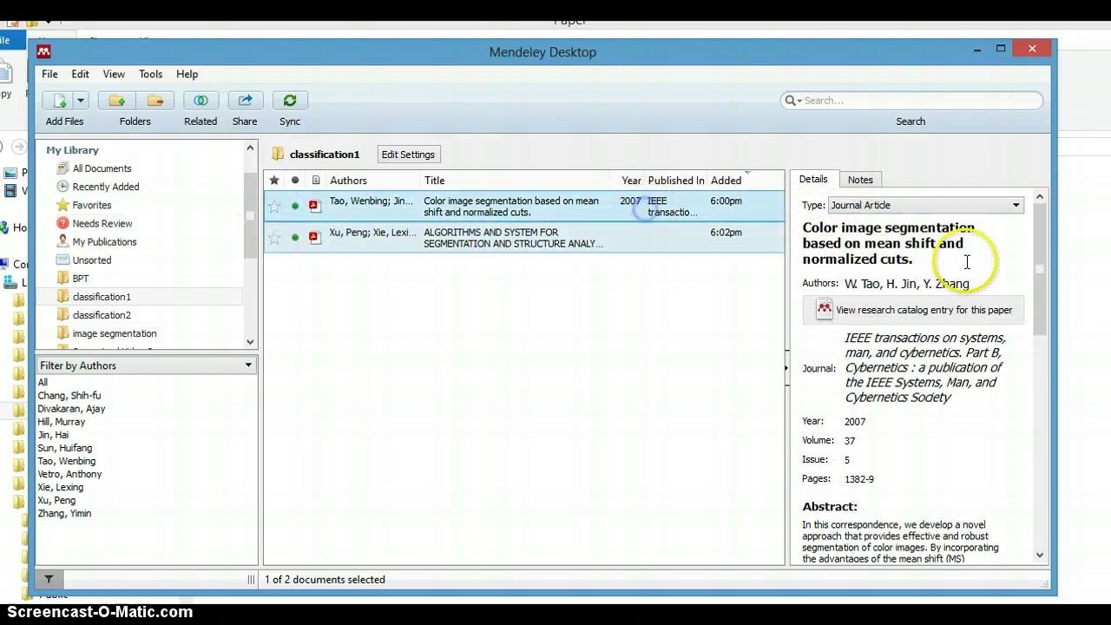
{"action": "left_click_drag", "start_coordinate": [1041, 243], "coordinate": [1044, 218]}
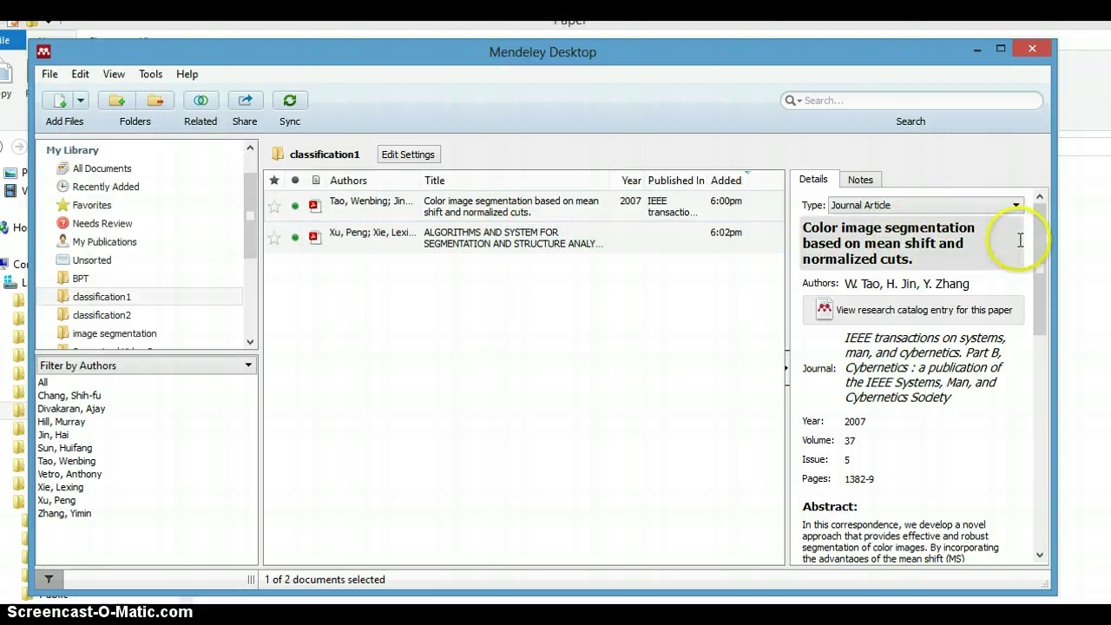
{"action": "left_click", "coordinate": [547, 215]}
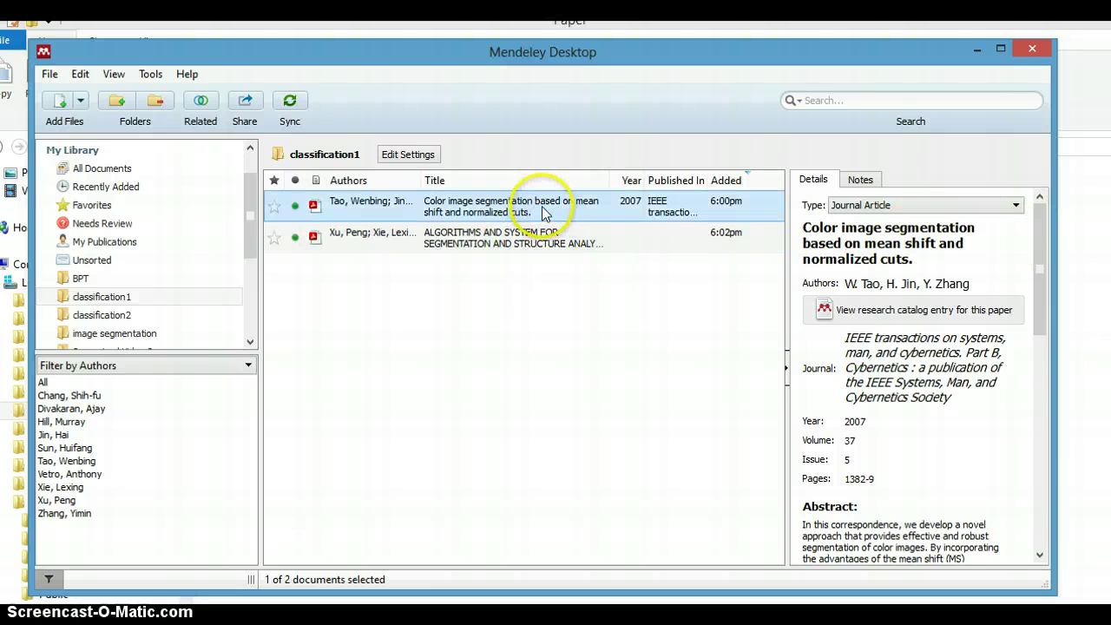
{"action": "mouse_move", "coordinate": [1042, 249]}
{"action": "left_mouse_down"}
{"action": "mouse_move", "coordinate": [1042, 274]}
{"action": "mouse_move", "coordinate": [1043, 245]}
{"action": "left_mouse_up"}
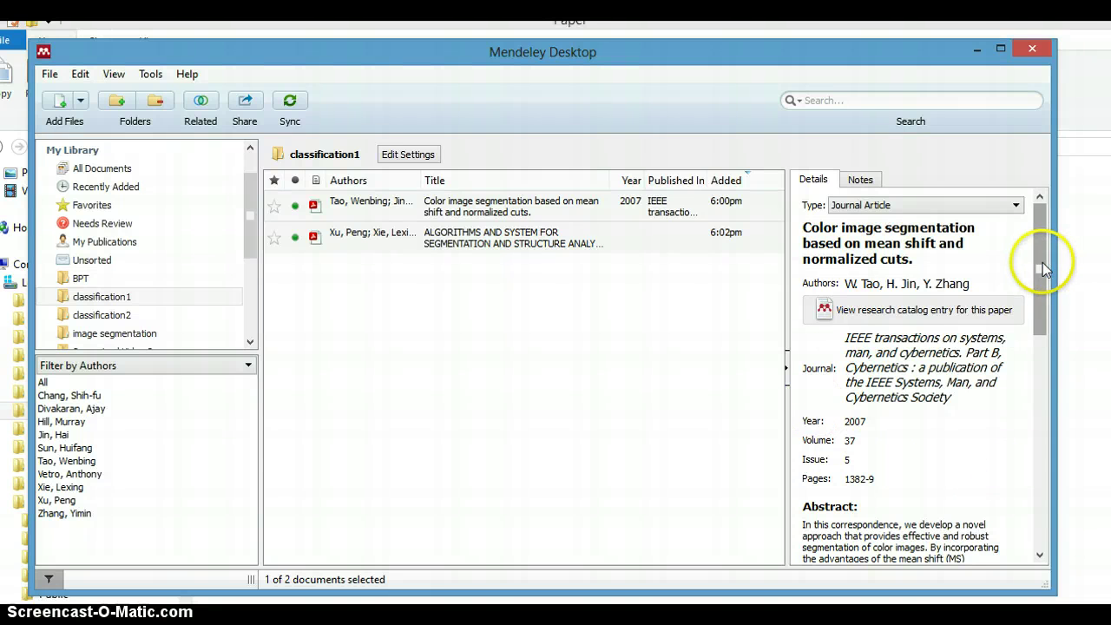
{"action": "mouse_move", "coordinate": [1040, 262]}
{"action": "left_mouse_down"}
{"action": "mouse_move", "coordinate": [1039, 284]}
{"action": "mouse_move", "coordinate": [1045, 254]}
{"action": "left_mouse_up"}
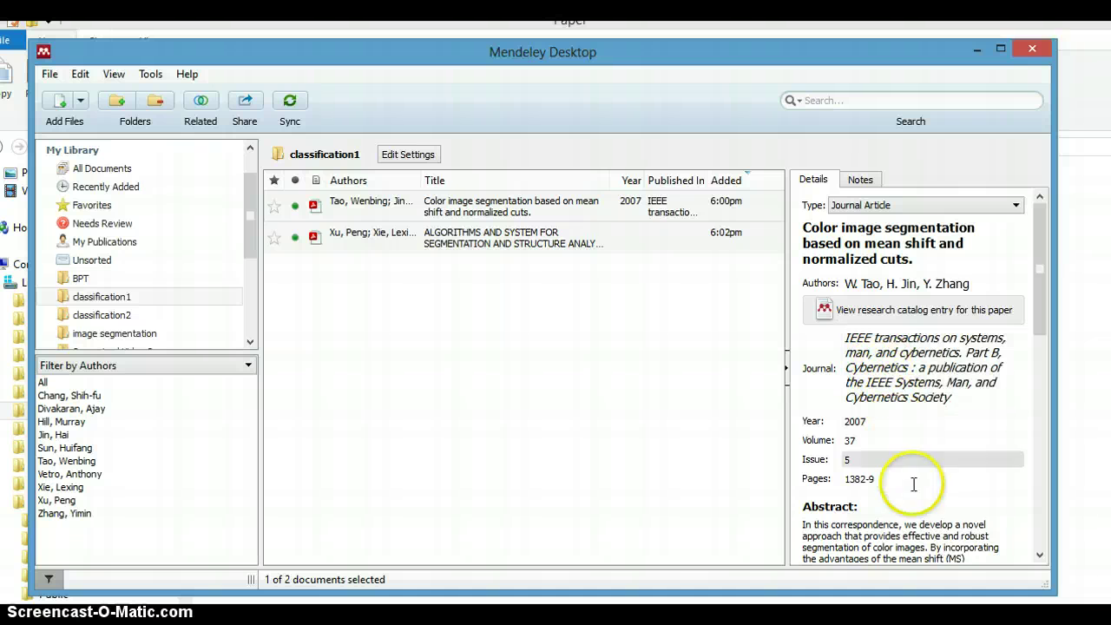
{"action": "left_click_drag", "start_coordinate": [1040, 262], "coordinate": [1054, 227]}
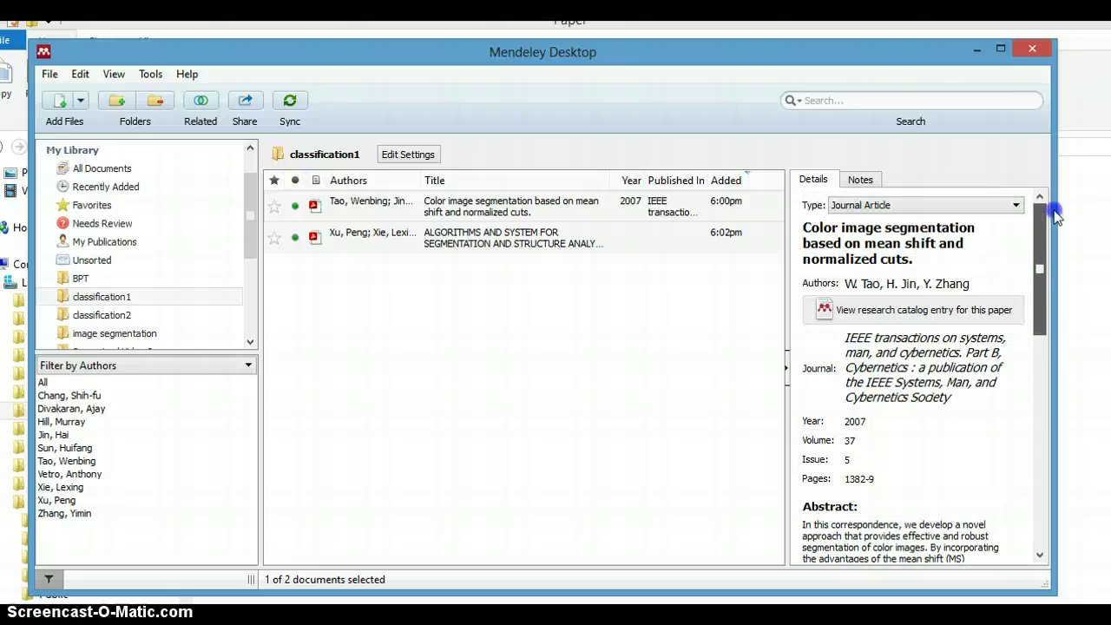
{"action": "left_click", "coordinate": [503, 241]}
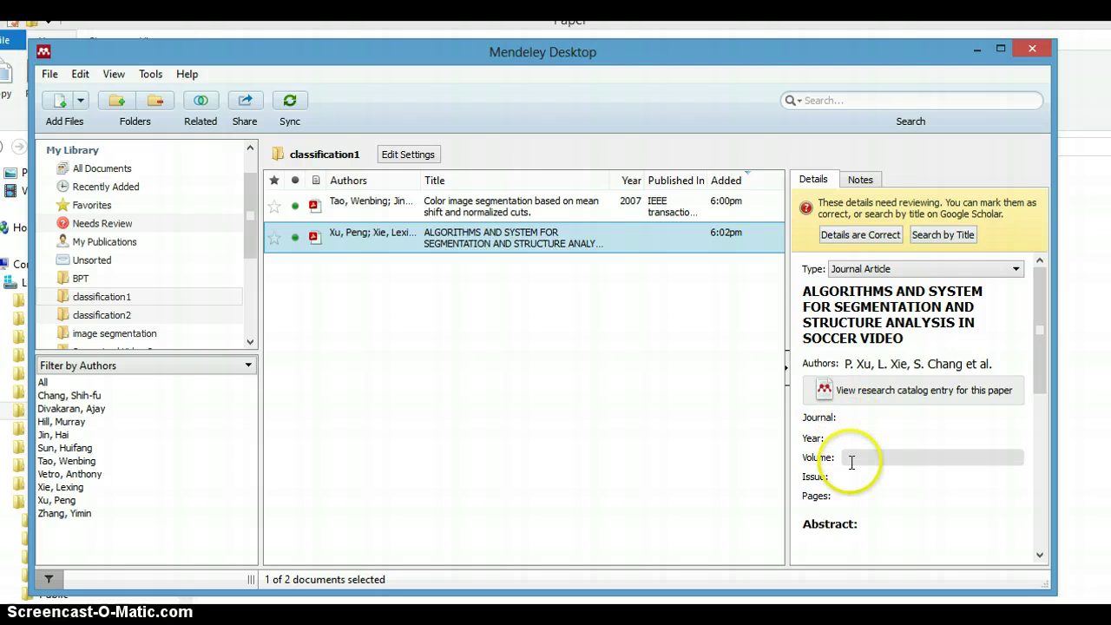
Open the soccer video paper's PDF, look up its details by title (ICME, 2001) and confirm them
{"action": "double_click", "coordinate": [492, 242]}
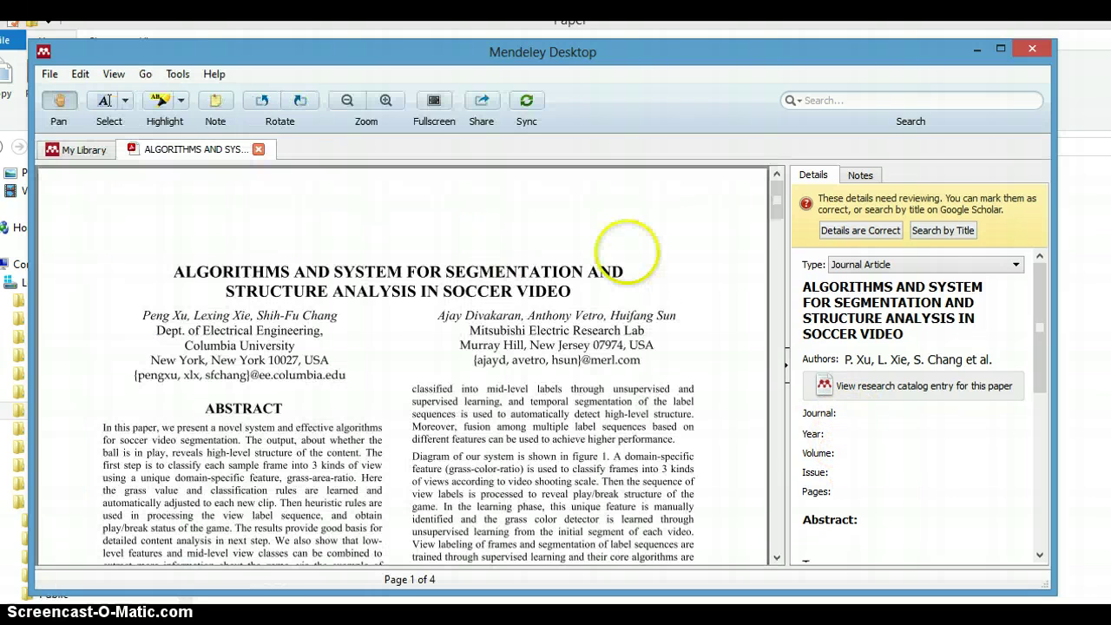
{"action": "left_click", "coordinate": [951, 235]}
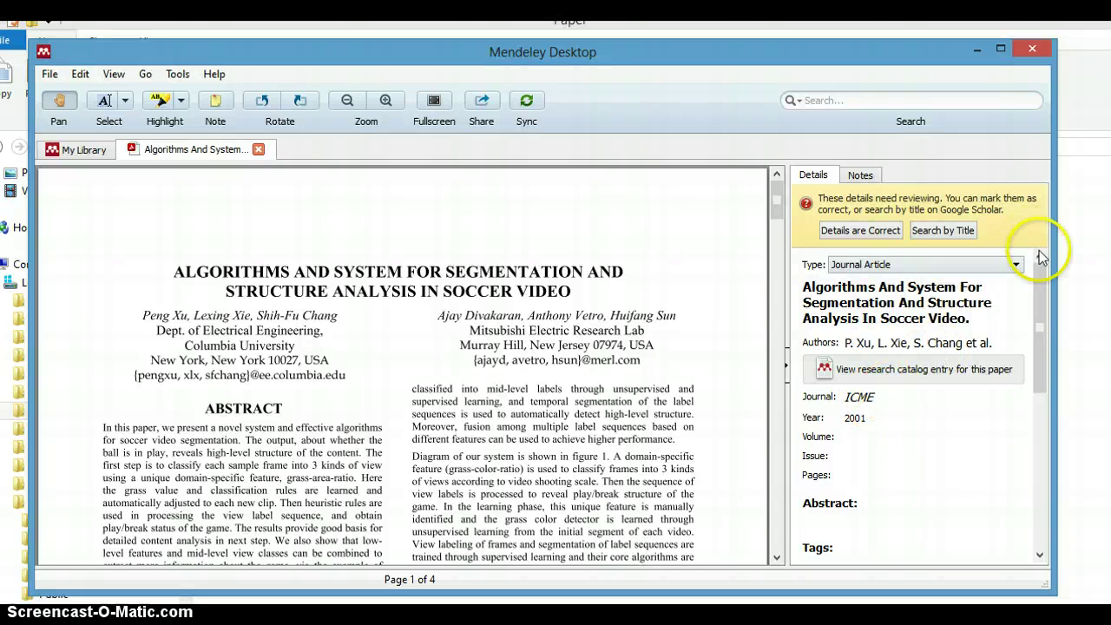
{"action": "mouse_move", "coordinate": [1041, 265]}
{"action": "left_mouse_down"}
{"action": "mouse_move", "coordinate": [1043, 380]}
{"action": "mouse_move", "coordinate": [1030, 263]}
{"action": "left_mouse_up"}
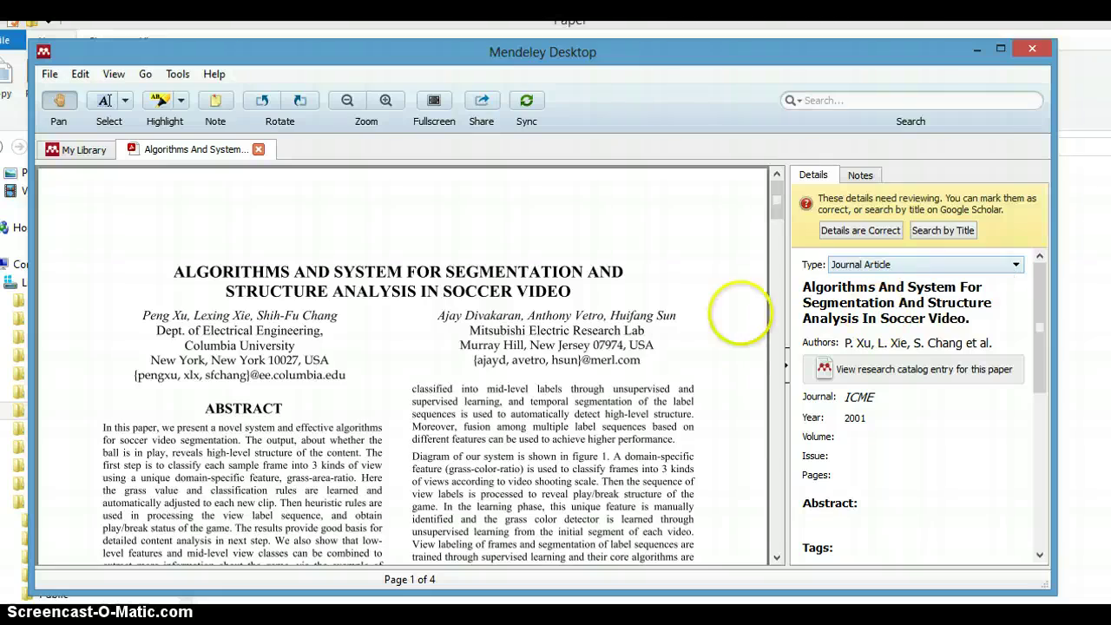
{"action": "left_click", "coordinate": [776, 223]}
{"action": "left_click_drag", "start_coordinate": [773, 258], "coordinate": [779, 210]}
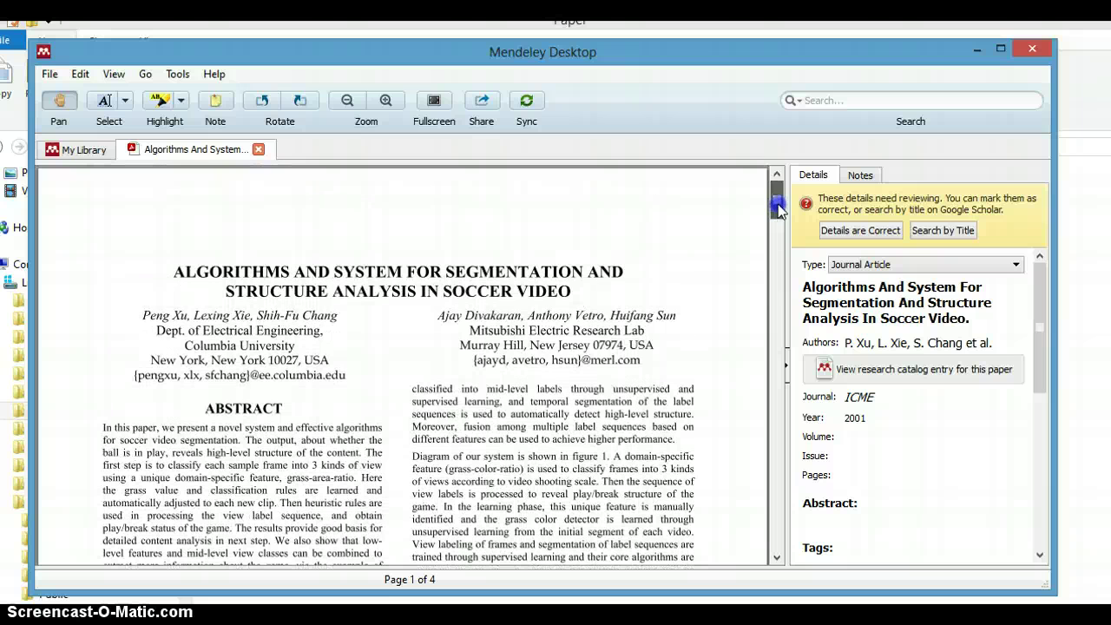
{"action": "left_click", "coordinate": [859, 231]}
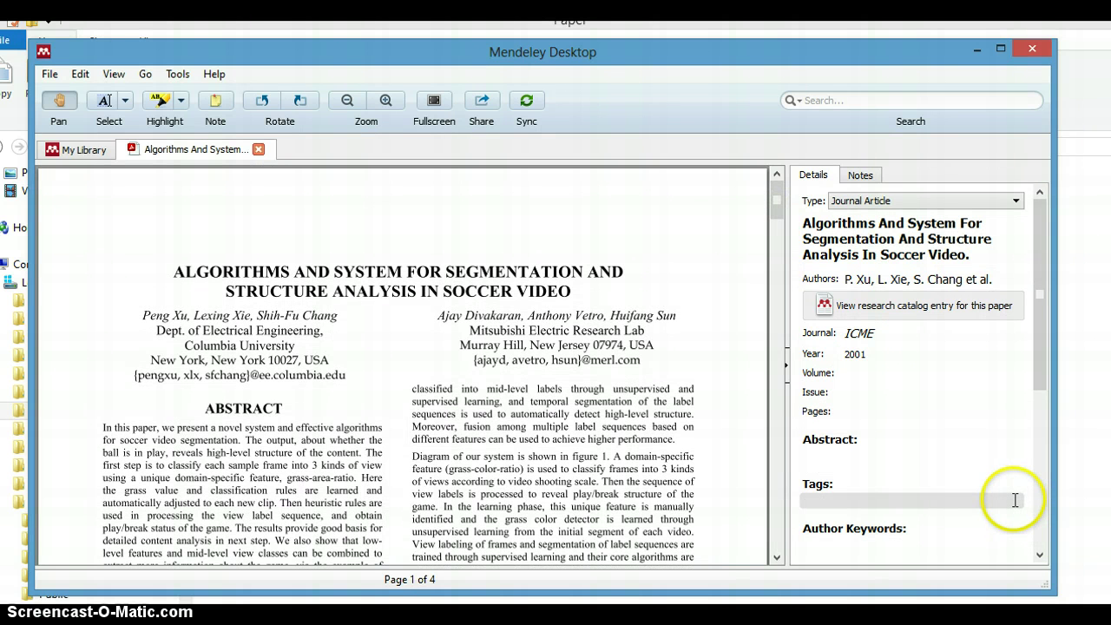
Return to My Library and list All Documents, all 87 papers
{"action": "left_click", "coordinate": [80, 153]}
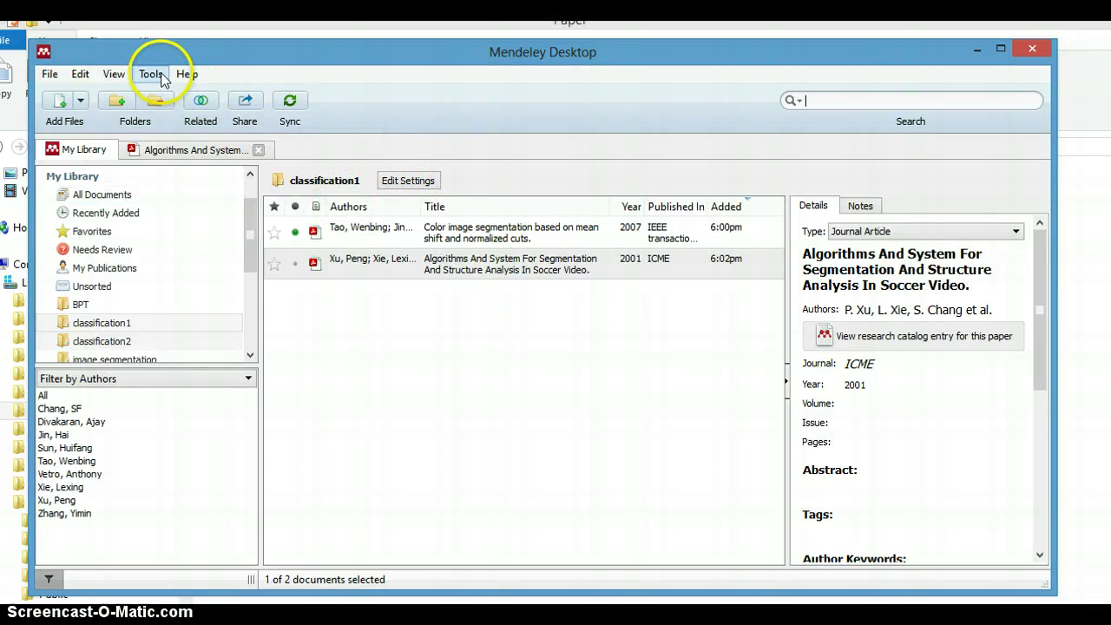
{"action": "left_click_drag", "start_coordinate": [250, 245], "coordinate": [248, 233]}
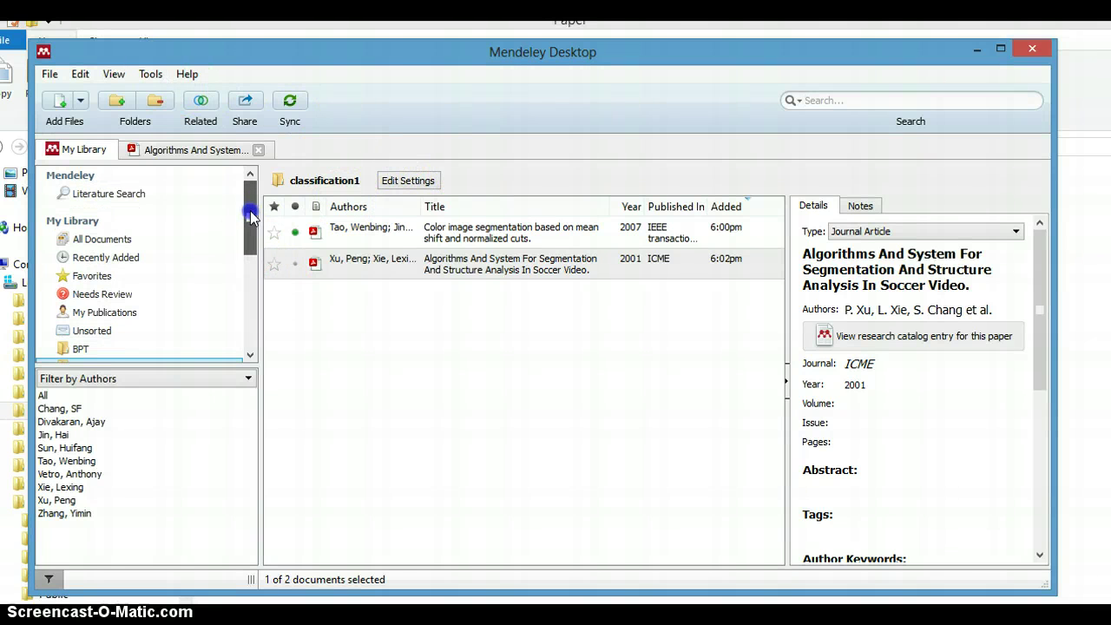
{"action": "left_click", "coordinate": [152, 75]}
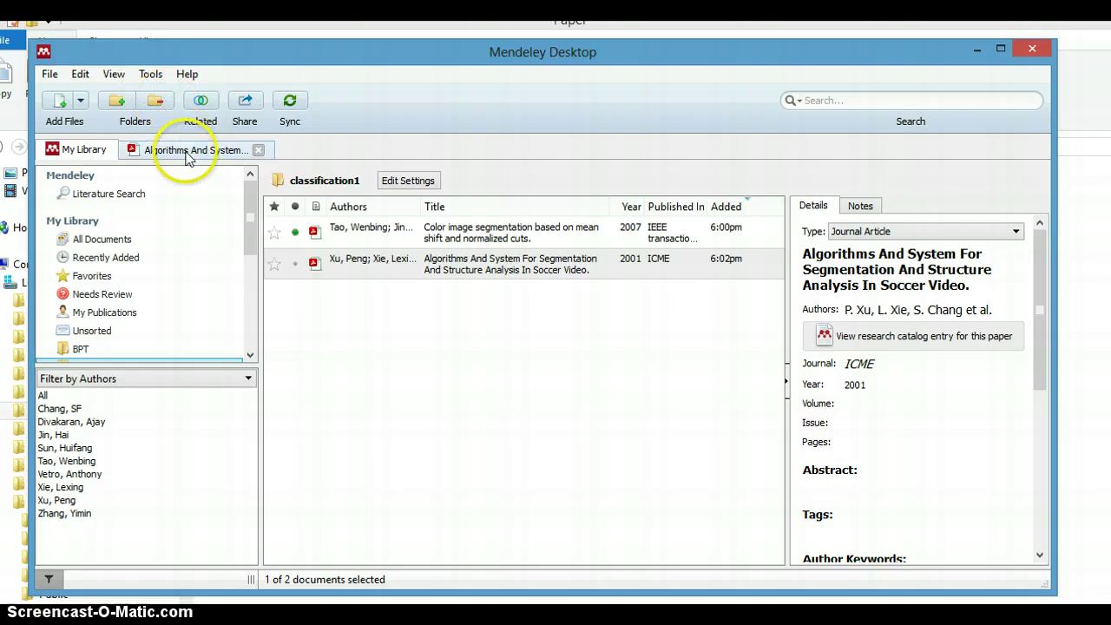
{"action": "left_click", "coordinate": [182, 241]}
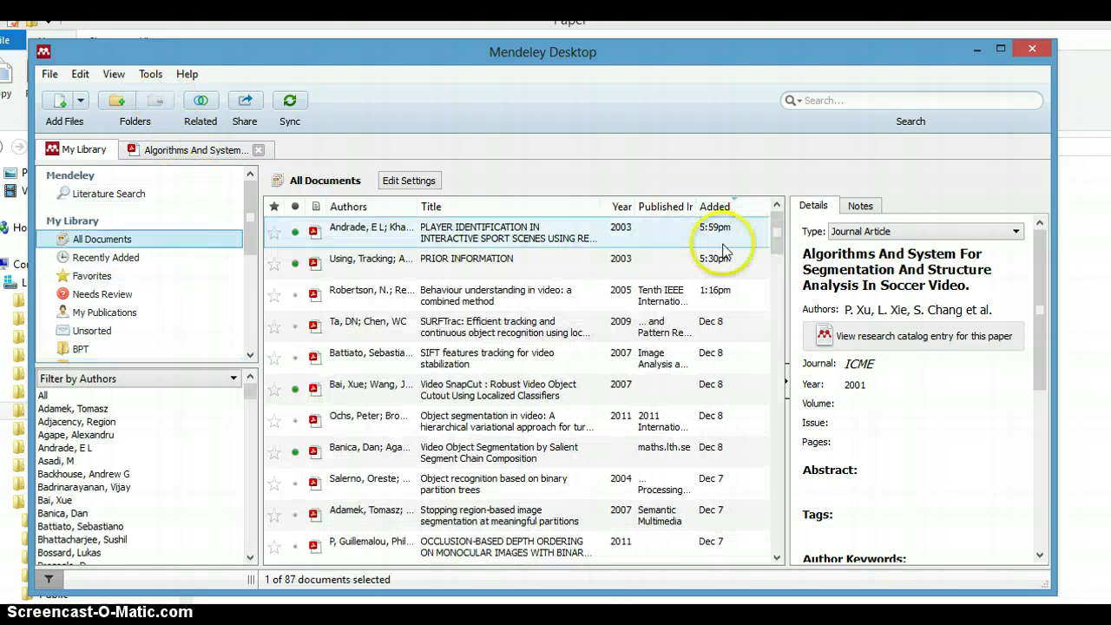
{"action": "left_click_drag", "start_coordinate": [777, 232], "coordinate": [814, 577]}
{"action": "left_click_drag", "start_coordinate": [792, 512], "coordinate": [779, 189]}
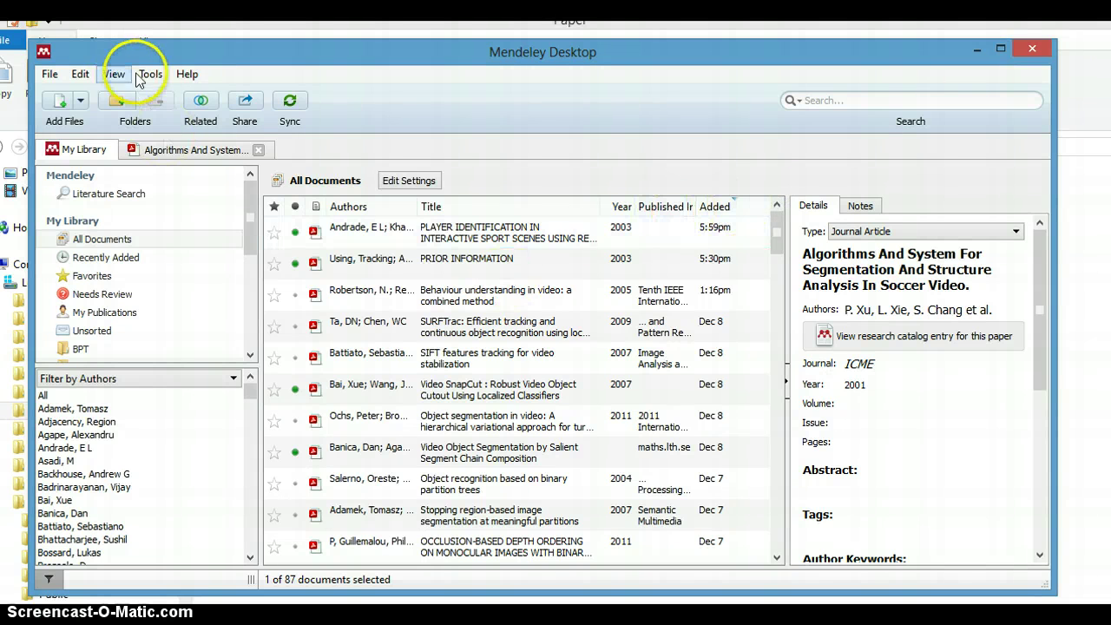
Open the Options dialog from the Tools menu
{"action": "left_click", "coordinate": [150, 75]}
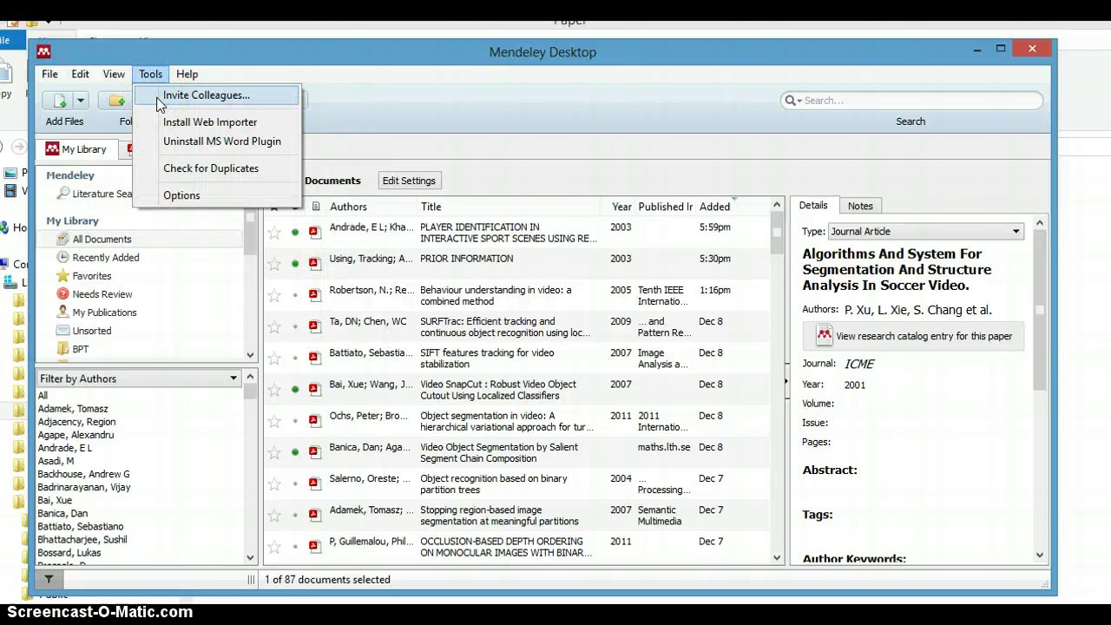
{"action": "left_click", "coordinate": [199, 207]}
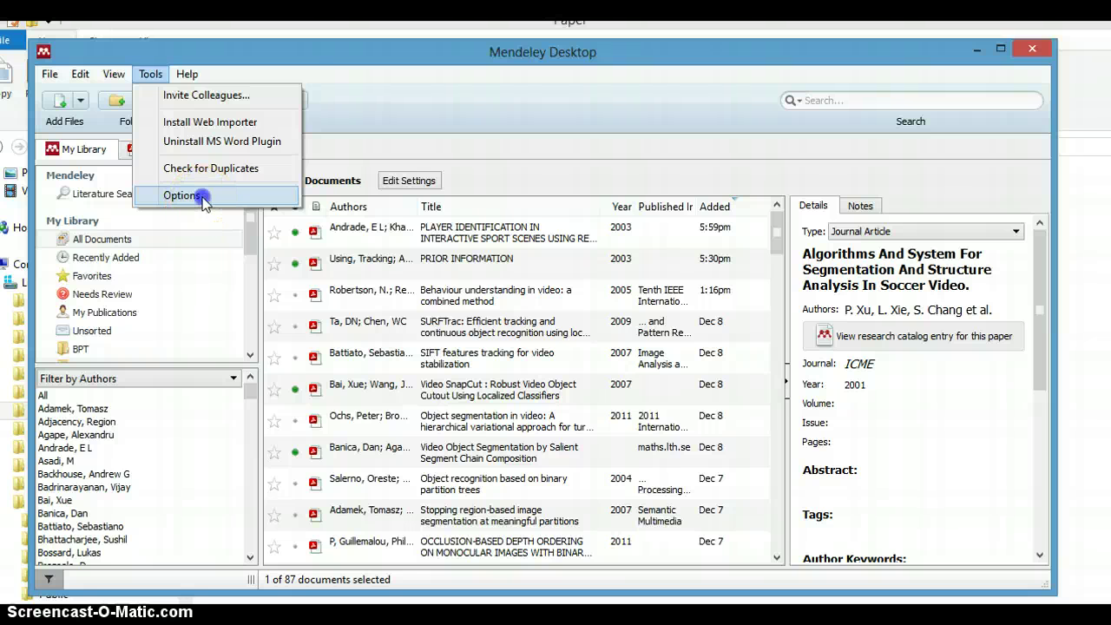
{"action": "left_click", "coordinate": [202, 197]}
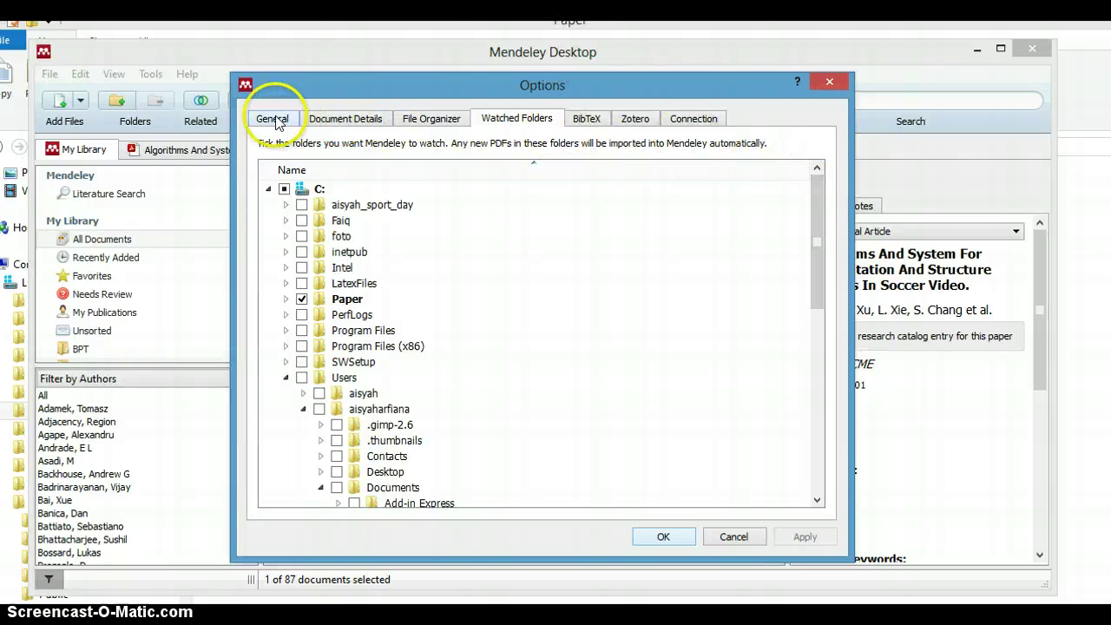
Show the BibTeX settings with syncing enabled as one file for the whole library
{"action": "left_click", "coordinate": [586, 117]}
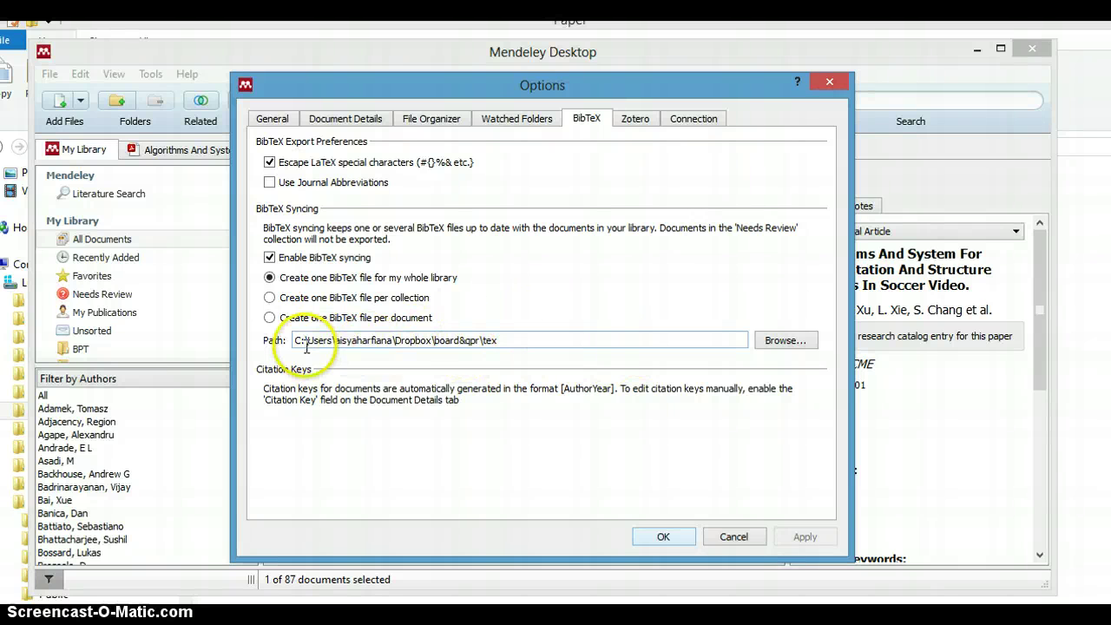
{"action": "left_click", "coordinate": [803, 343]}
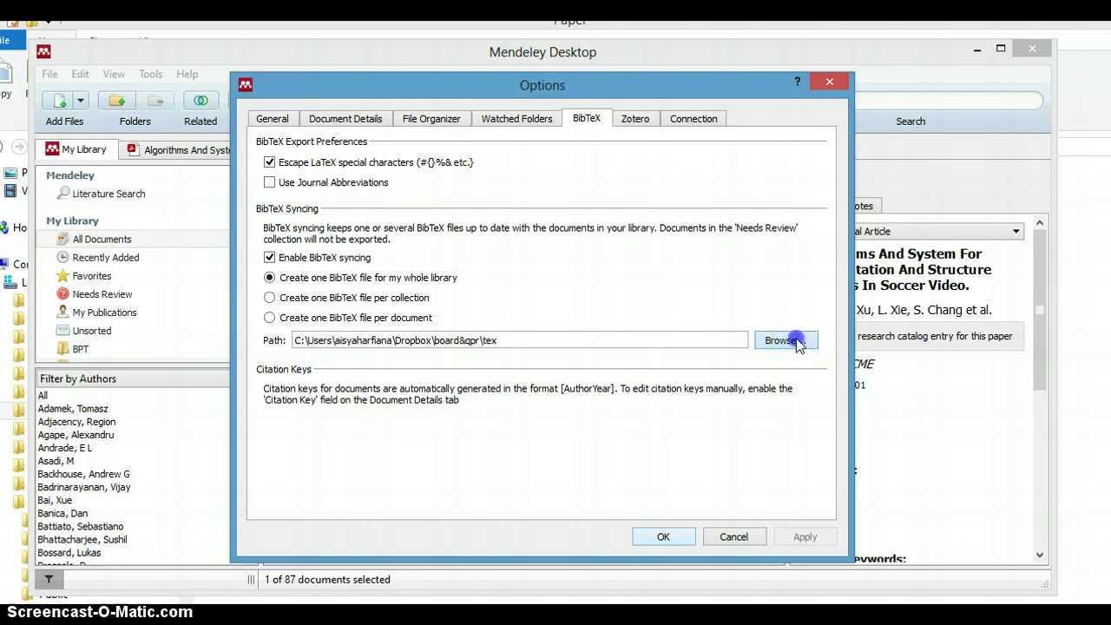
Set the BibTeX sync folder to Dropbox\board&qpr (1)\tex
{"action": "left_click", "coordinate": [798, 342]}
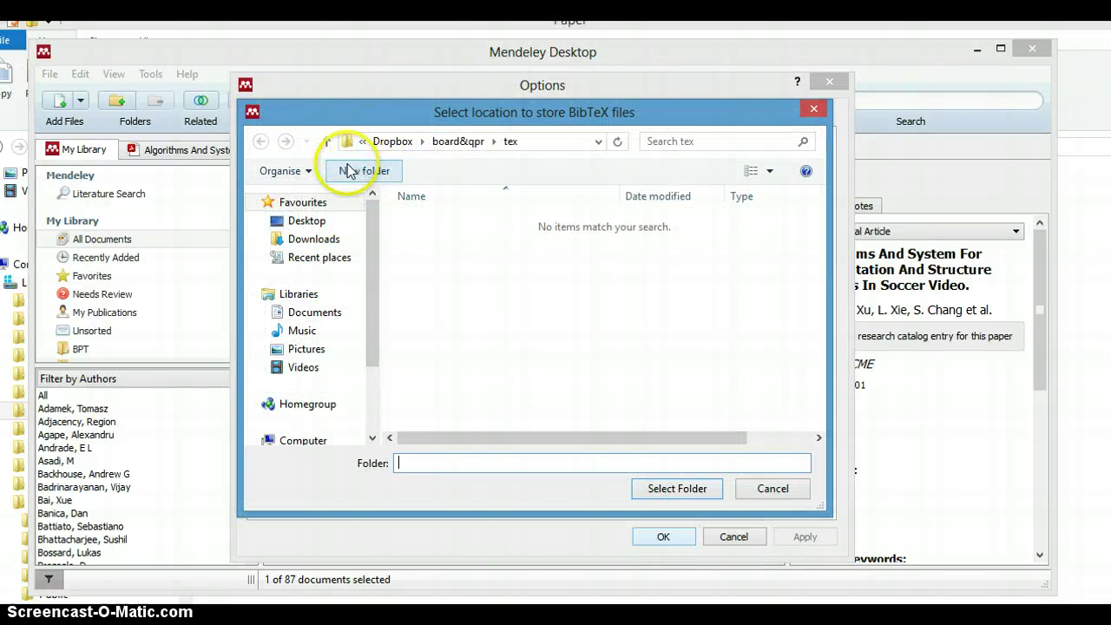
{"action": "left_click", "coordinate": [328, 142]}
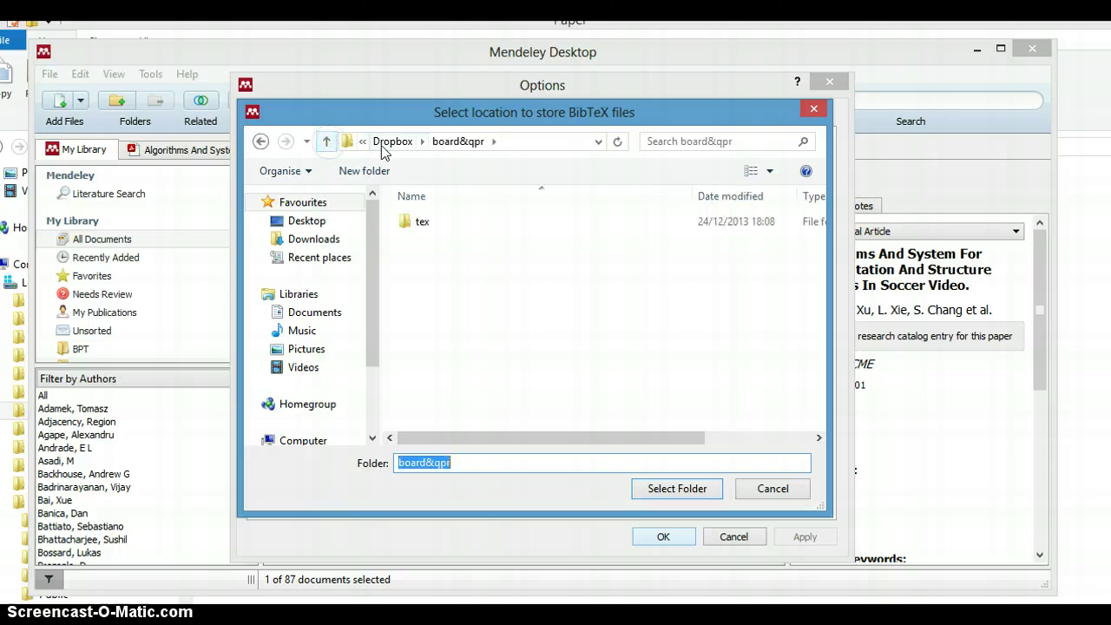
{"action": "left_click", "coordinate": [326, 141]}
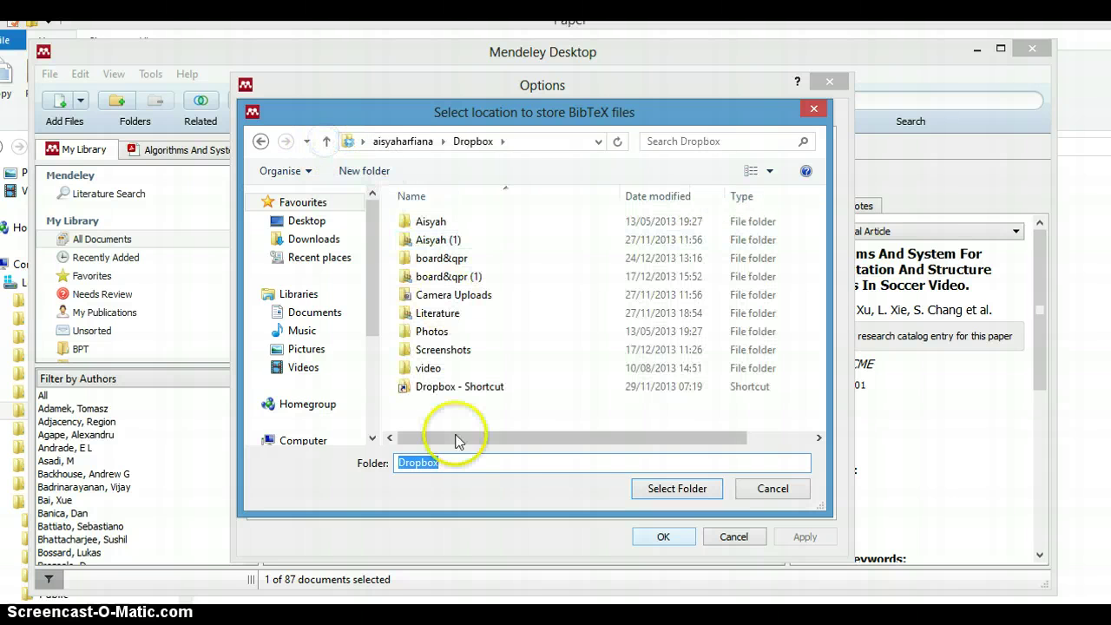
{"action": "double_click", "coordinate": [468, 278]}
{"action": "left_click", "coordinate": [446, 266]}
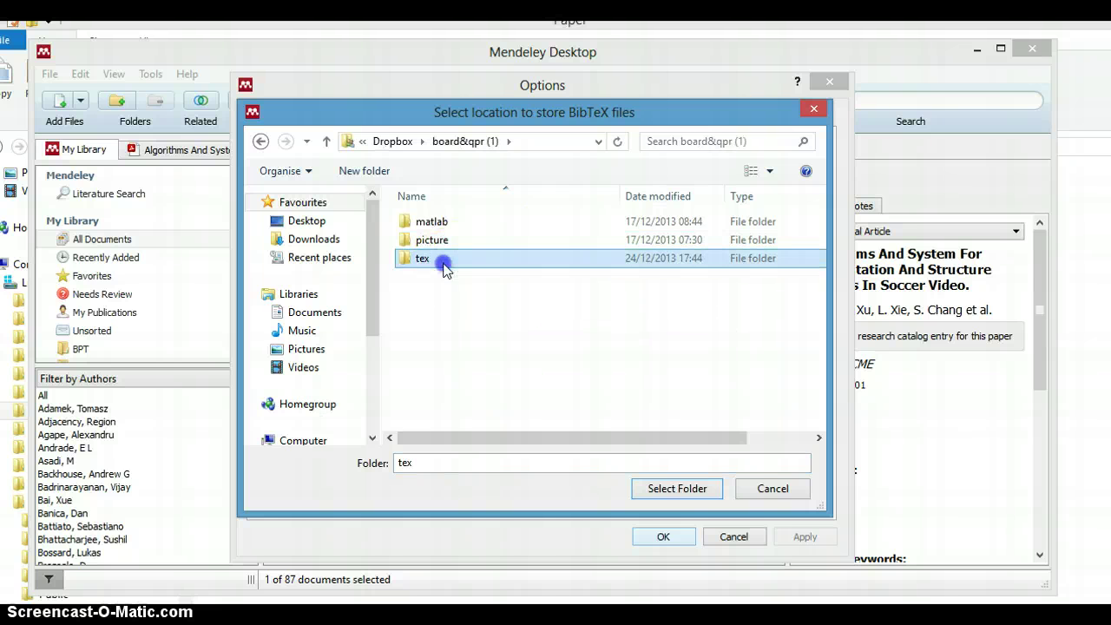
{"action": "double_click", "coordinate": [446, 262]}
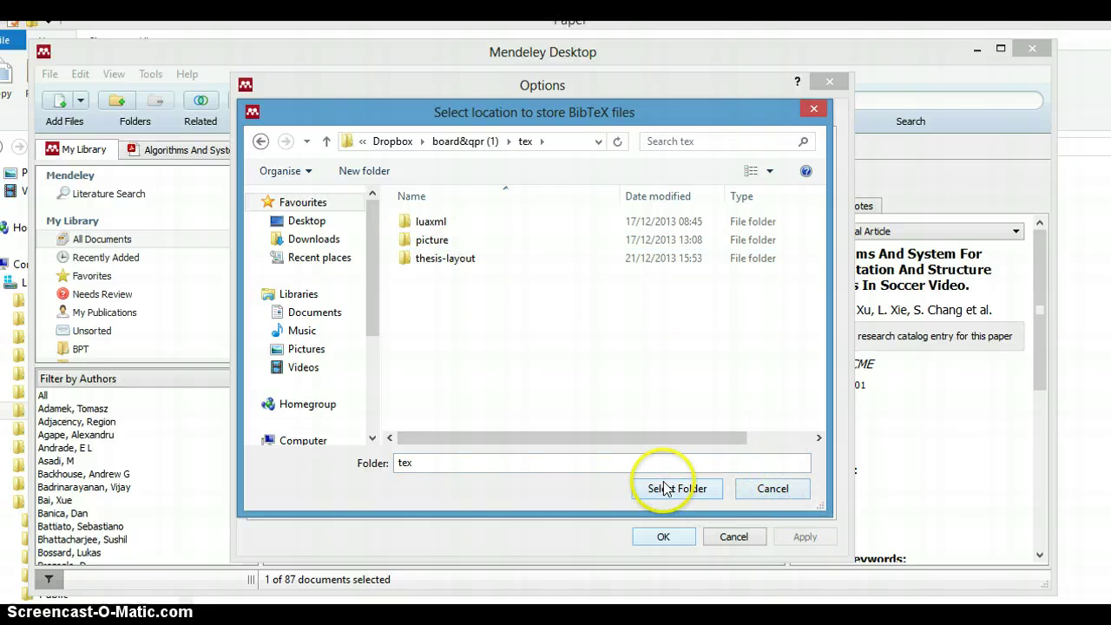
{"action": "left_click", "coordinate": [719, 491]}
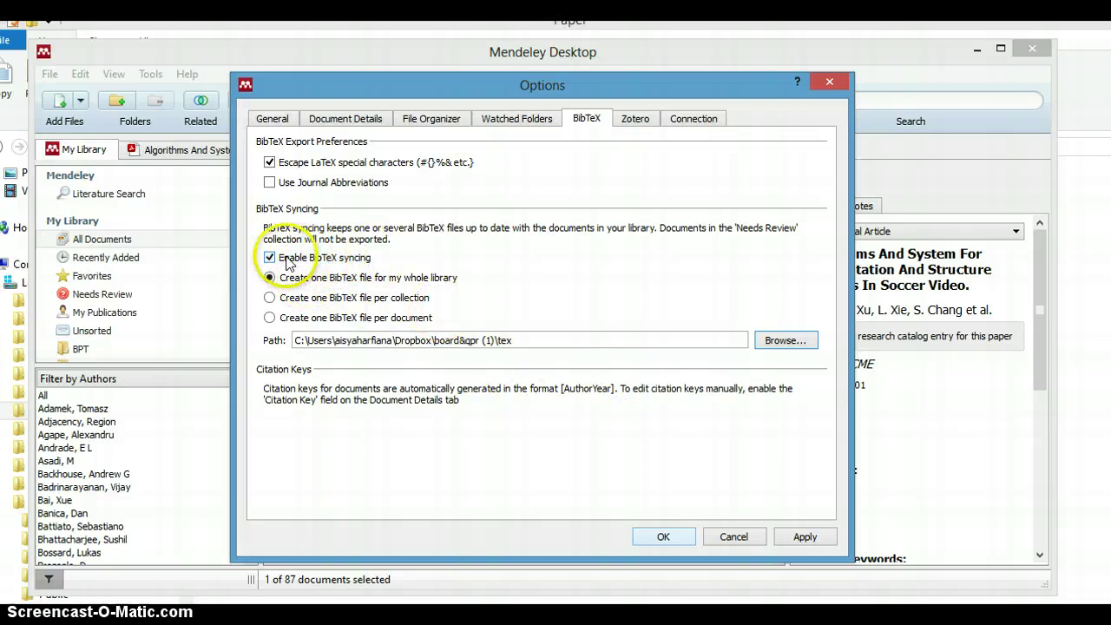
Keep BibTeX syncing on as one whole-library file, then apply and save the options
{"action": "left_click", "coordinate": [270, 257]}
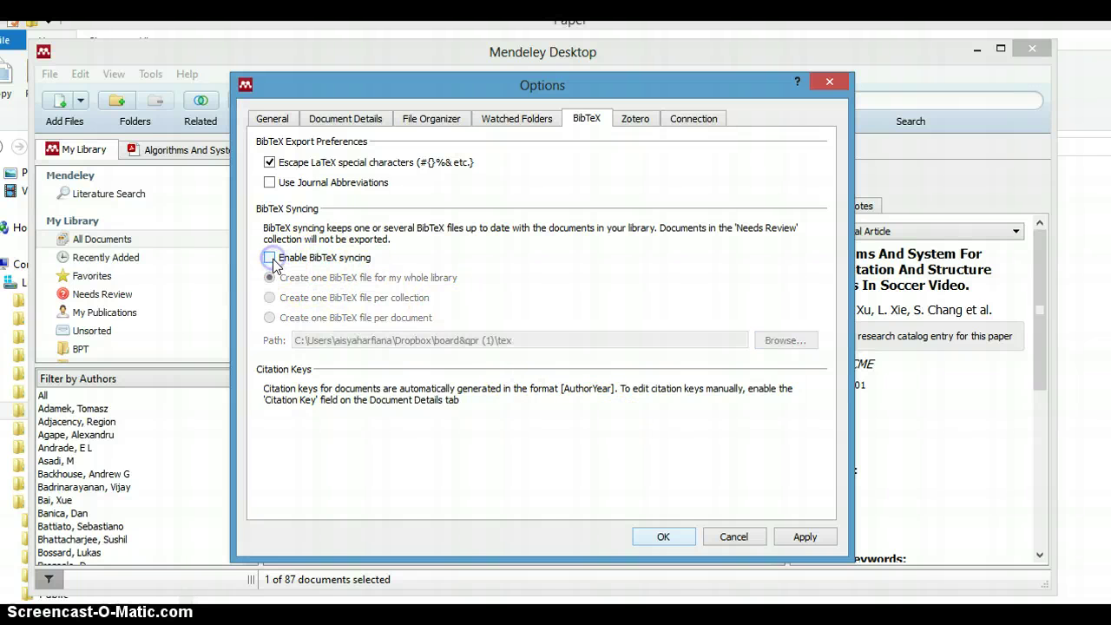
{"action": "left_click", "coordinate": [270, 258]}
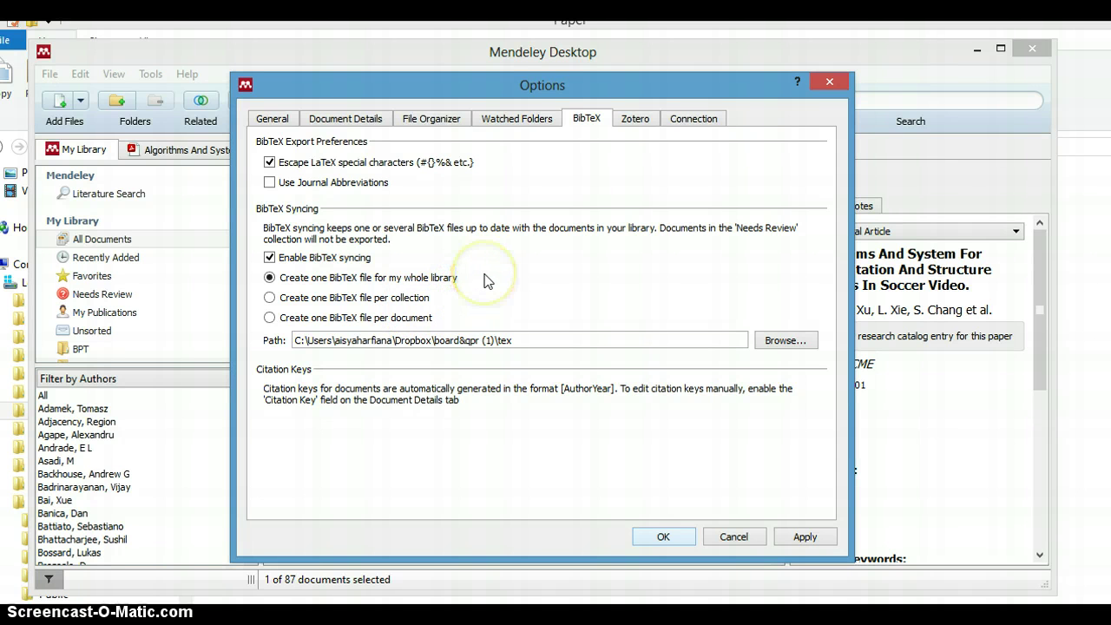
{"action": "left_click", "coordinate": [270, 298]}
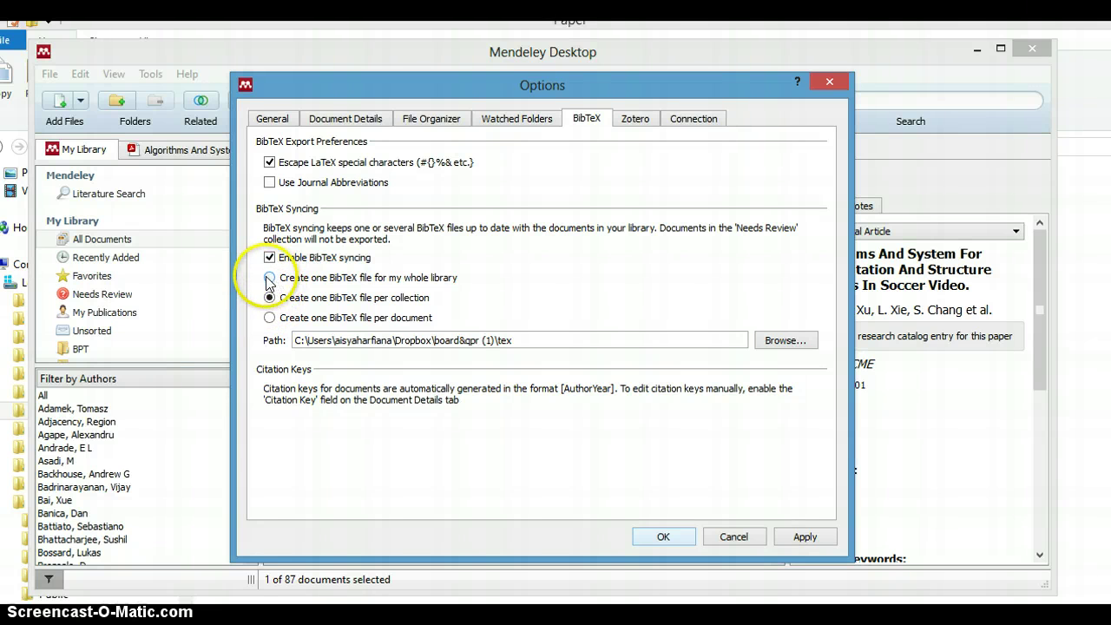
{"action": "left_click", "coordinate": [270, 278]}
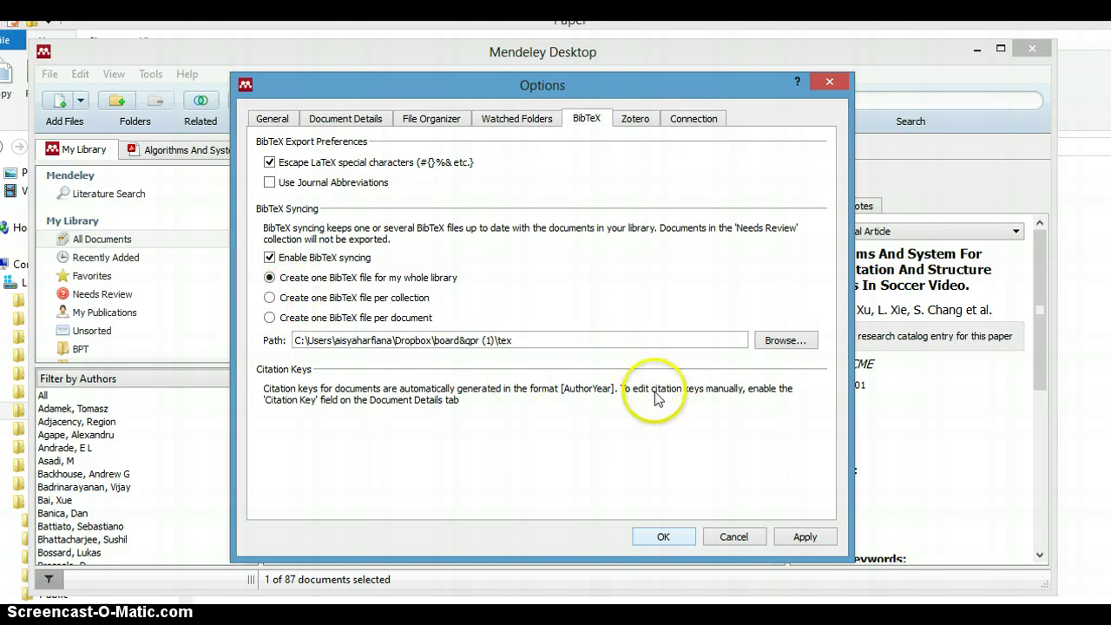
{"action": "left_click", "coordinate": [804, 537]}
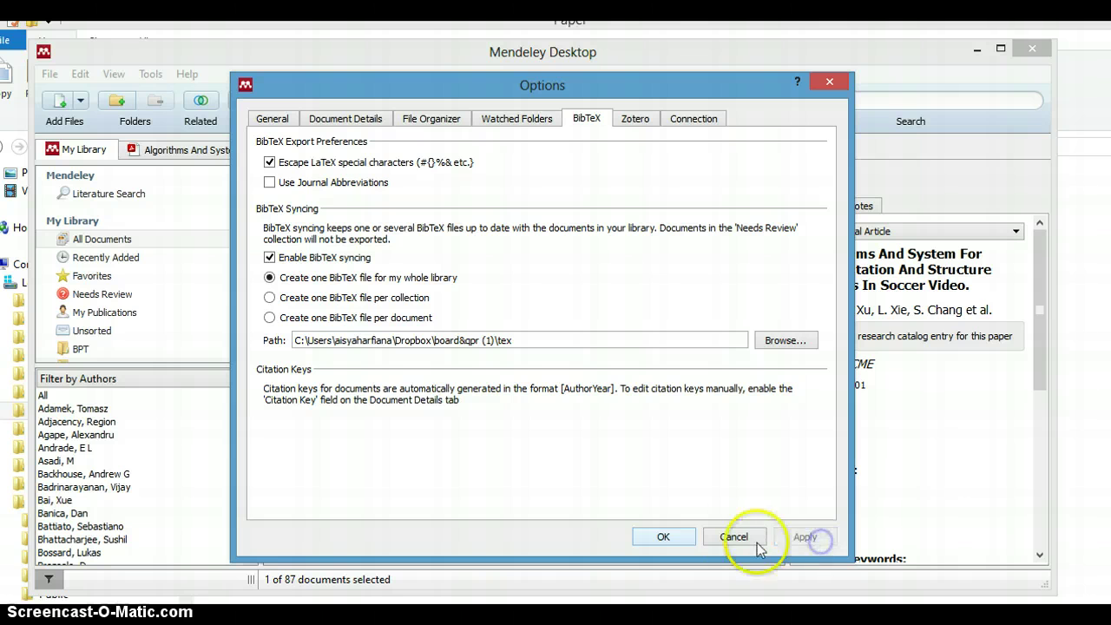
{"action": "left_click", "coordinate": [677, 538]}
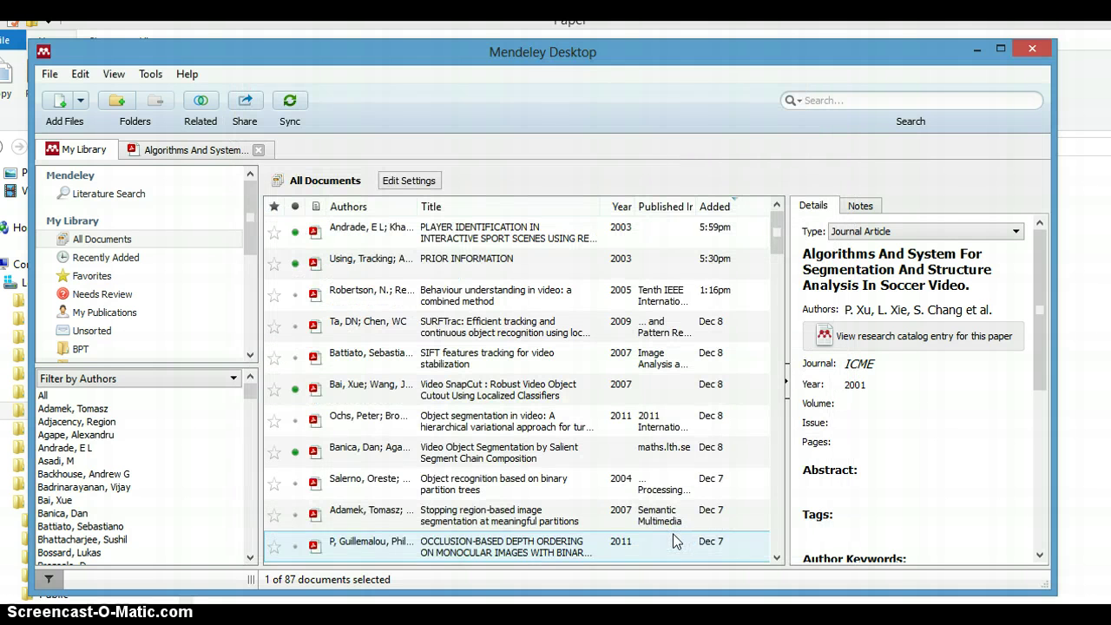
In File Explorer, go to the Dropbox\board&qpr (1)\tex folder
{"action": "left_click", "coordinate": [437, 605]}
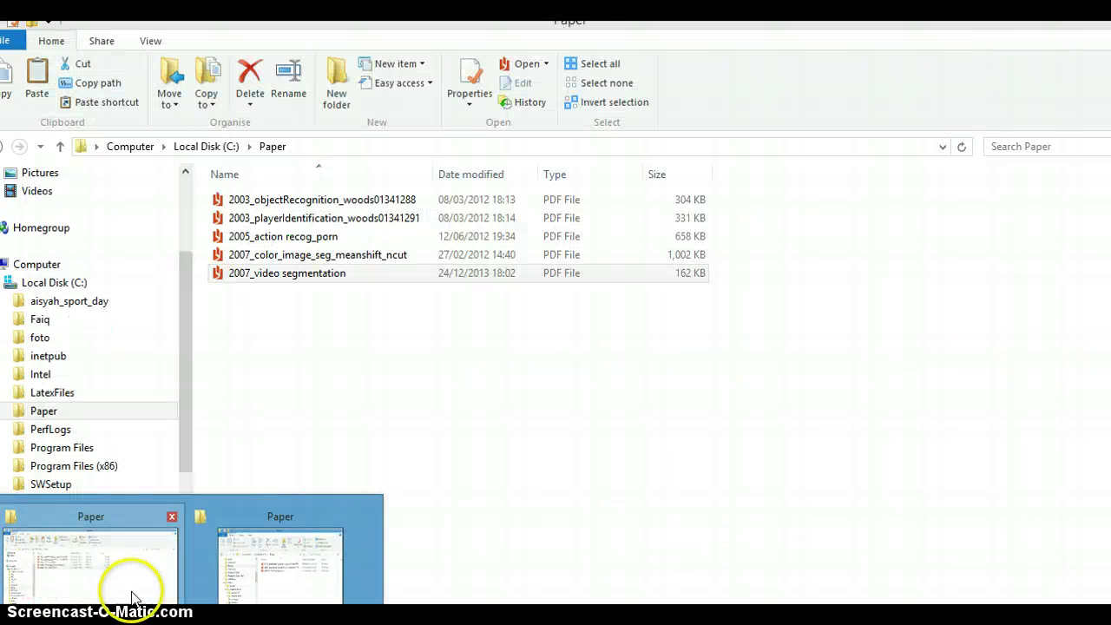
{"action": "left_click", "coordinate": [132, 597]}
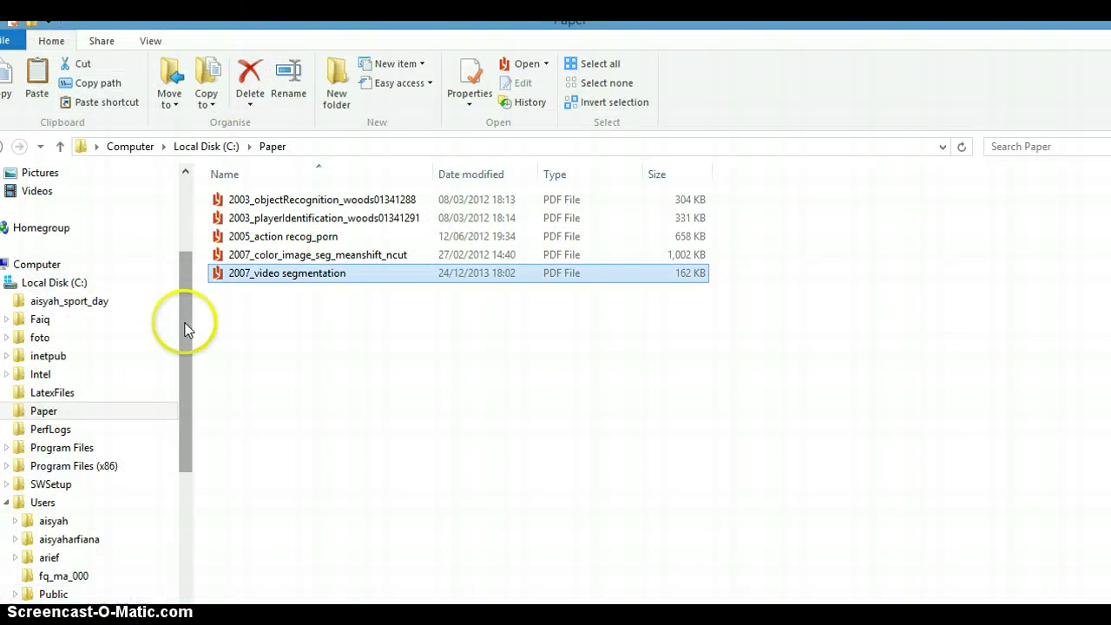
{"action": "left_click_drag", "start_coordinate": [184, 328], "coordinate": [182, 414]}
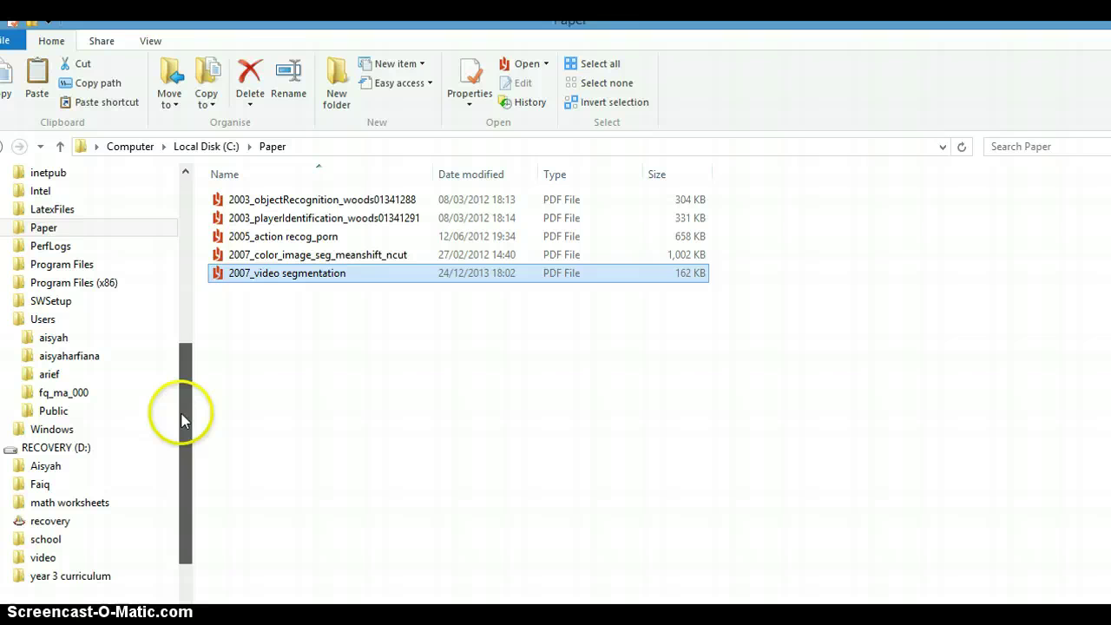
{"action": "left_click", "coordinate": [88, 361]}
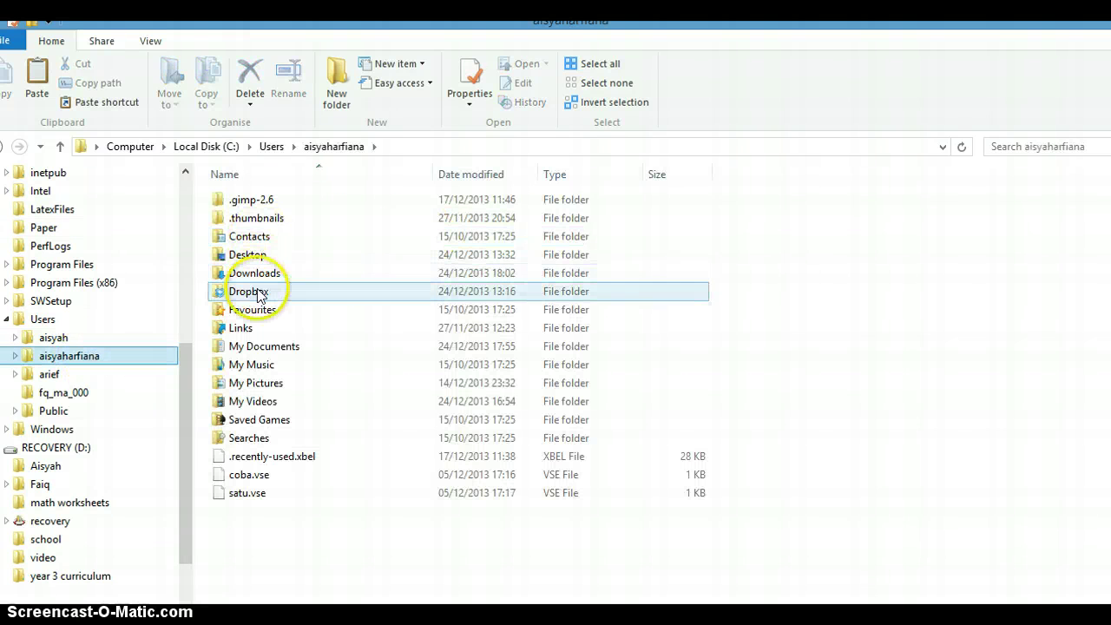
{"action": "double_click", "coordinate": [256, 295]}
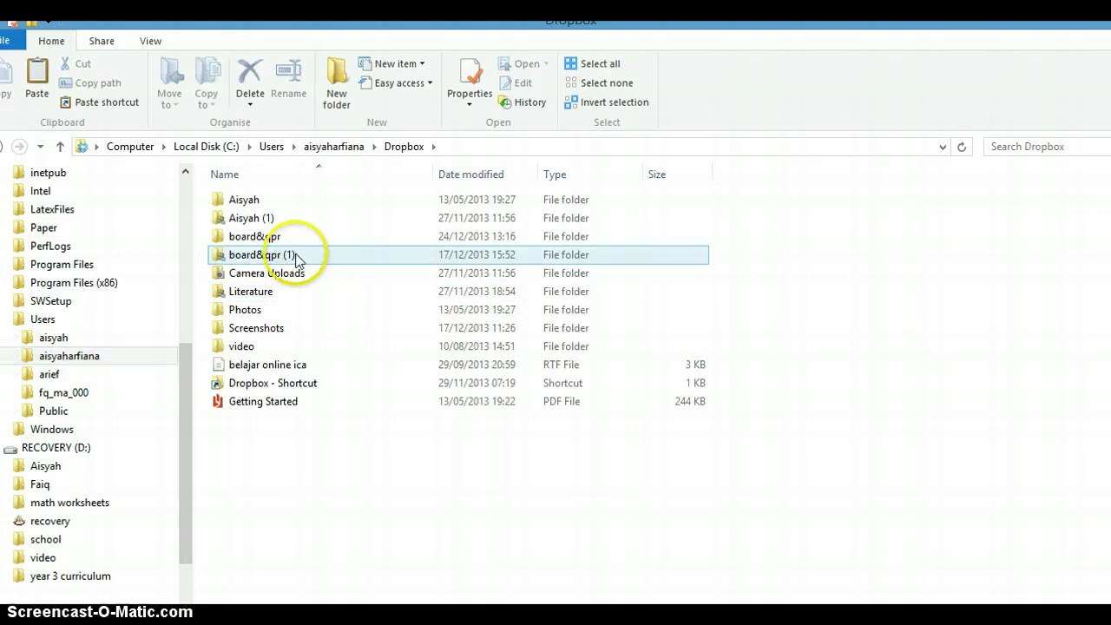
{"action": "double_click", "coordinate": [260, 254]}
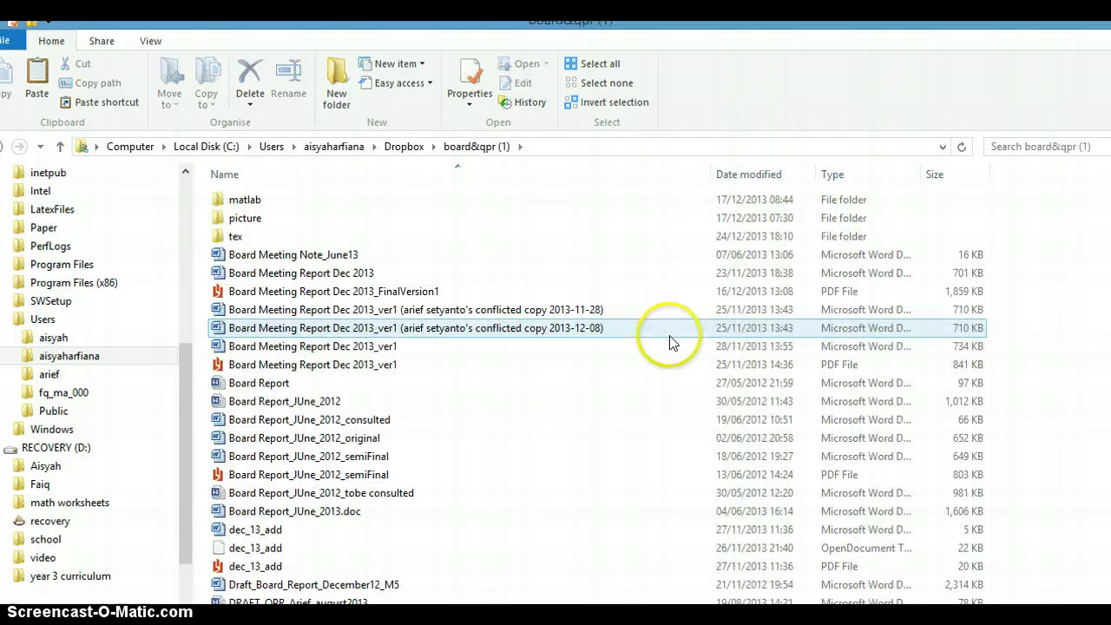
{"action": "double_click", "coordinate": [252, 234]}
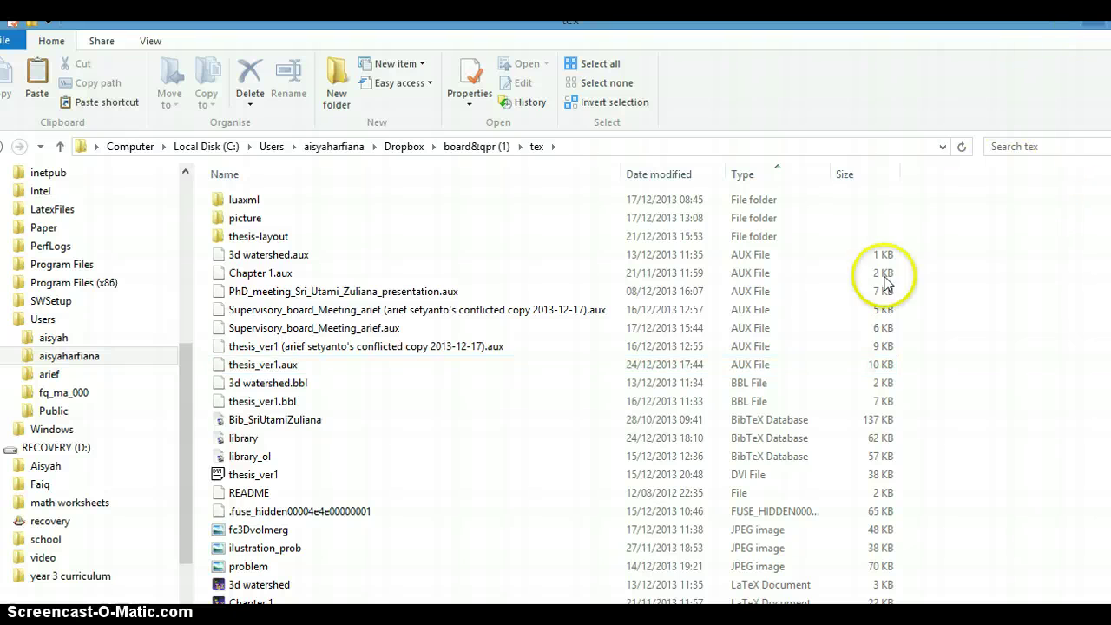
Select the library BibTeX file to check its 62 KB size and 24/12/2013 18:10 date
{"action": "scroll", "coordinate": [468, 369], "scroll_direction": "down", "scroll_amount": 6}
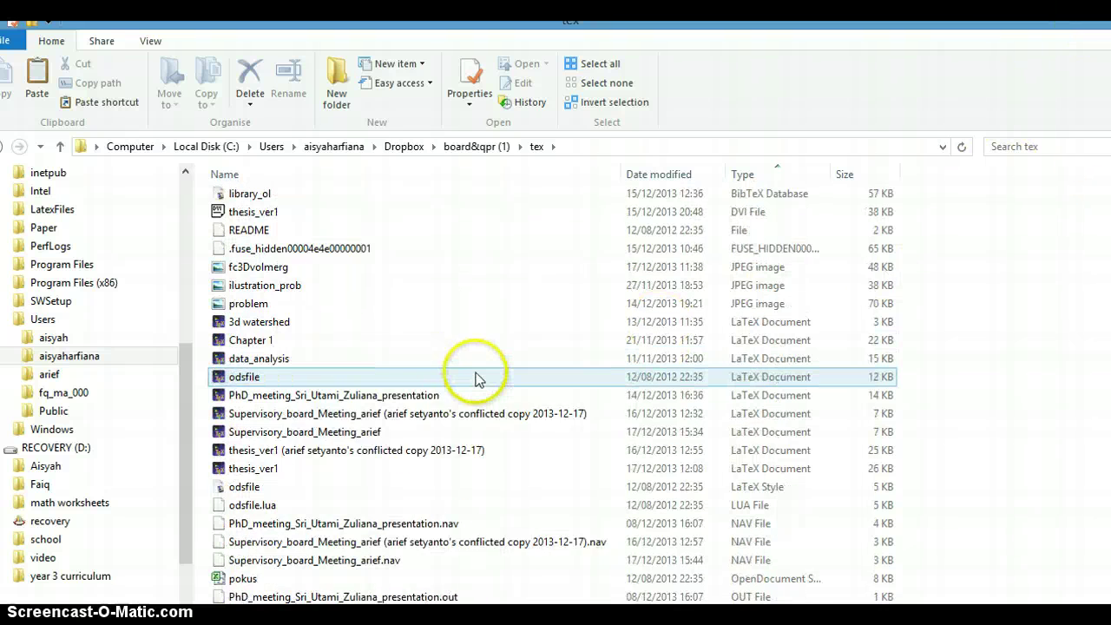
{"action": "scroll", "coordinate": [476, 379], "scroll_direction": "down", "scroll_amount": 5}
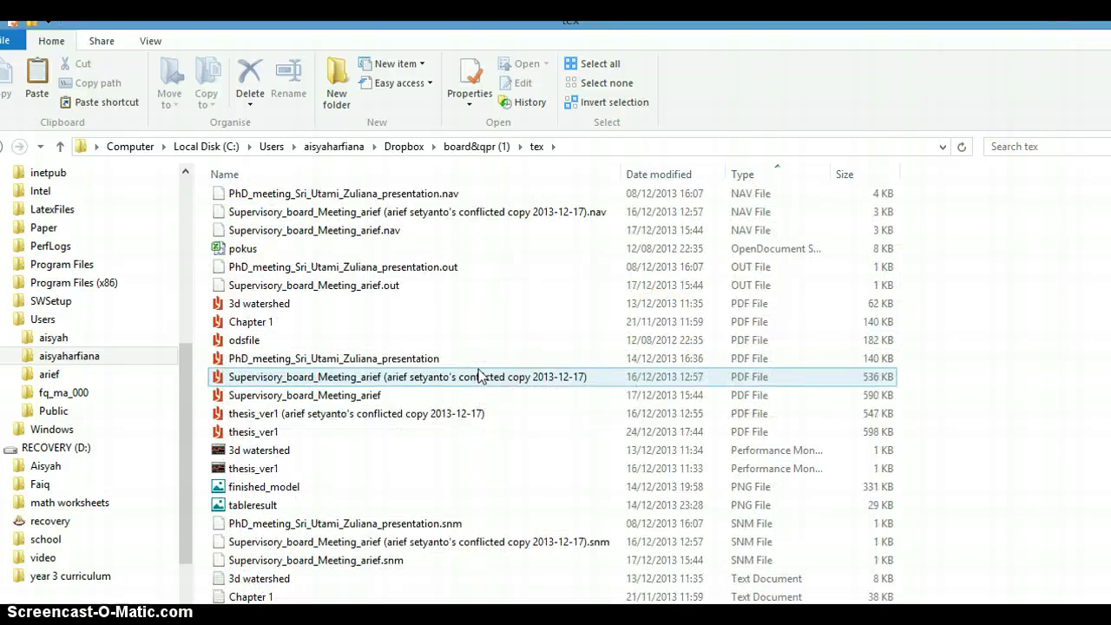
{"action": "scroll", "coordinate": [478, 375], "scroll_direction": "down", "scroll_amount": 6}
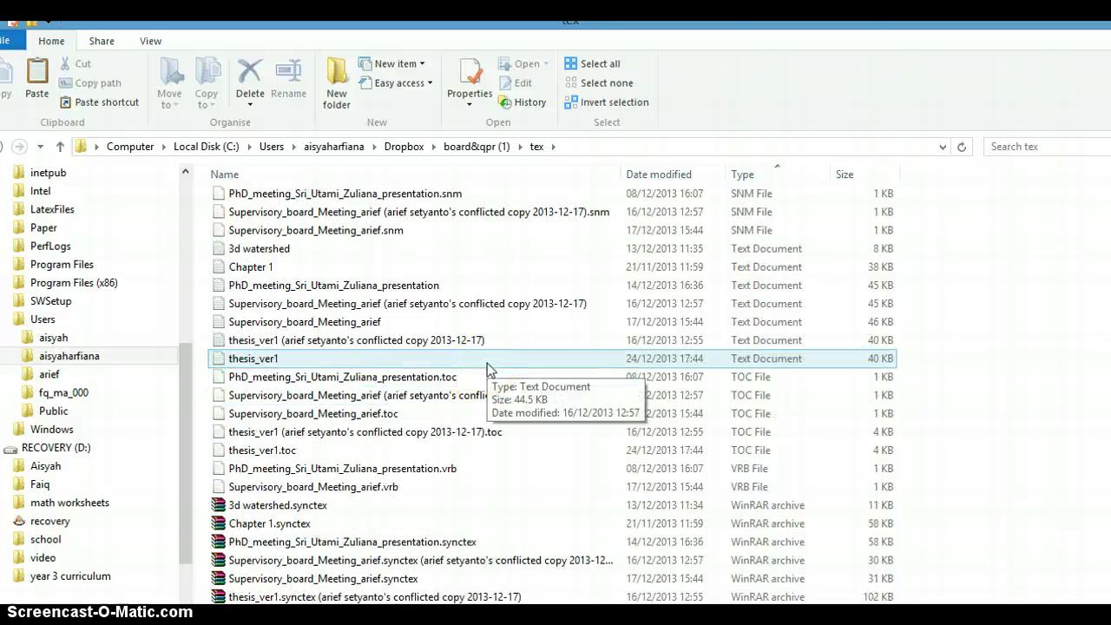
{"action": "scroll", "coordinate": [487, 363], "scroll_direction": "up", "scroll_amount": 9}
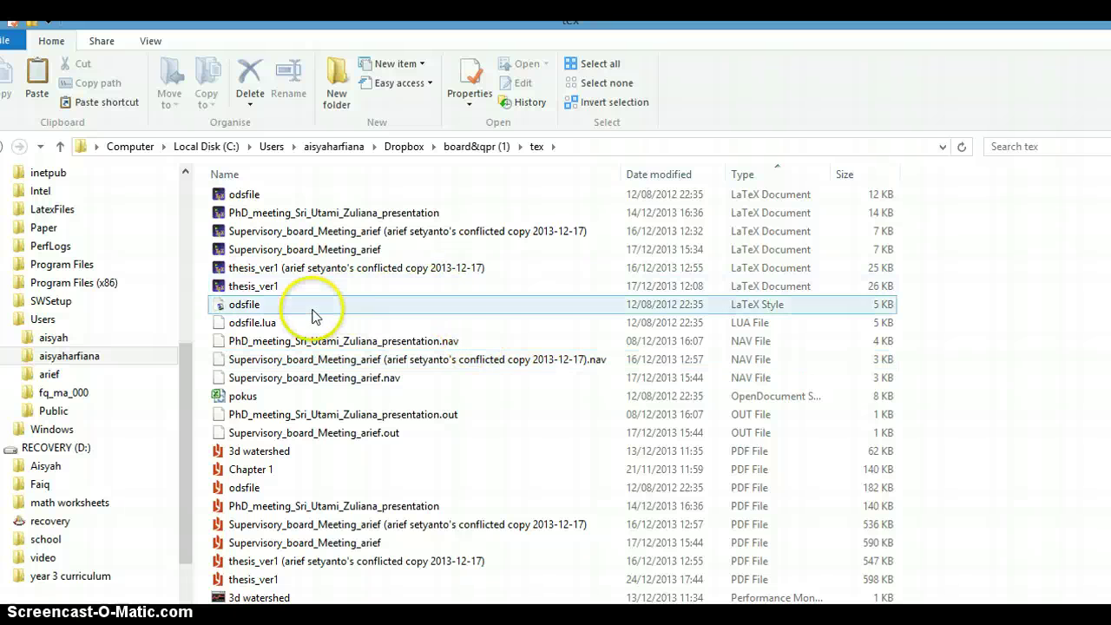
{"action": "scroll", "coordinate": [439, 326], "scroll_direction": "up", "scroll_amount": 2}
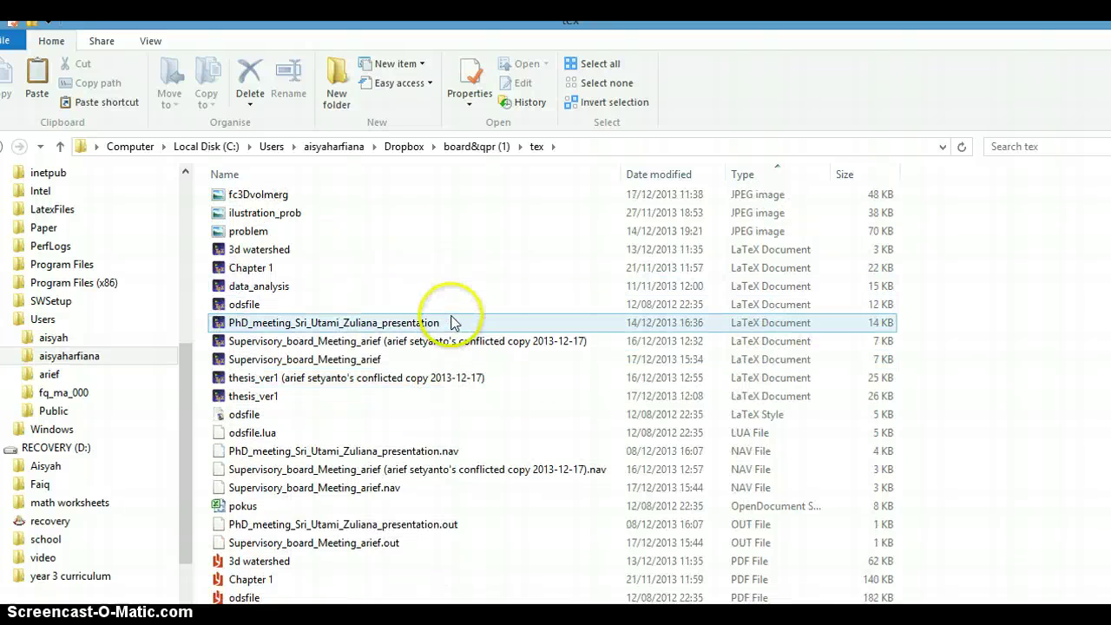
{"action": "scroll", "coordinate": [464, 314], "scroll_direction": "up", "scroll_amount": 2}
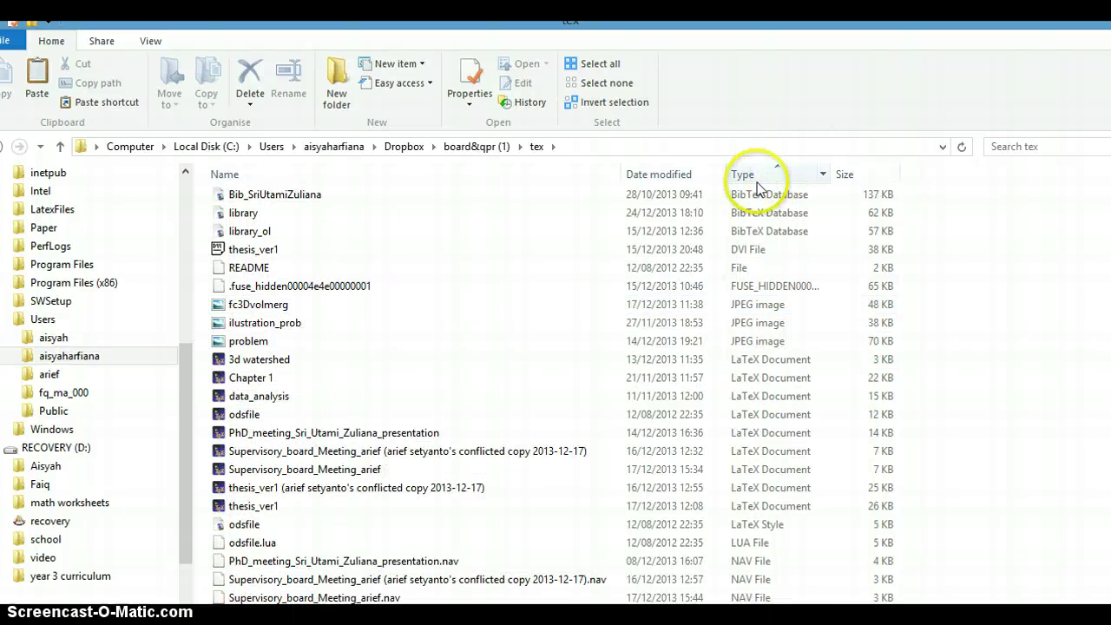
{"action": "scroll", "coordinate": [585, 293], "scroll_direction": "up", "scroll_amount": 1}
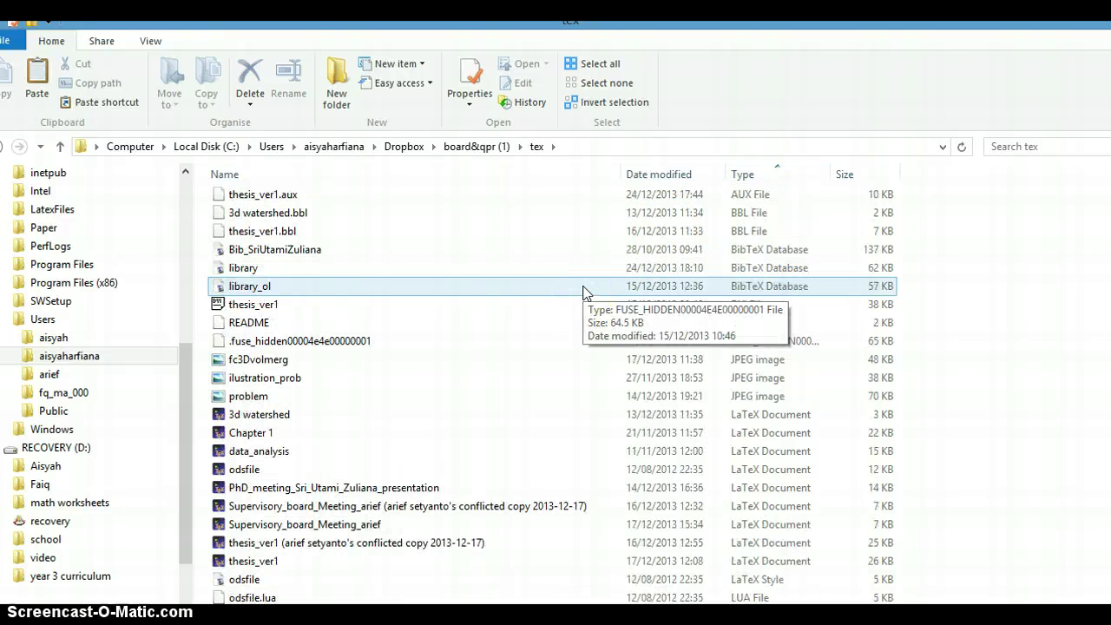
{"action": "left_click", "coordinate": [409, 271]}
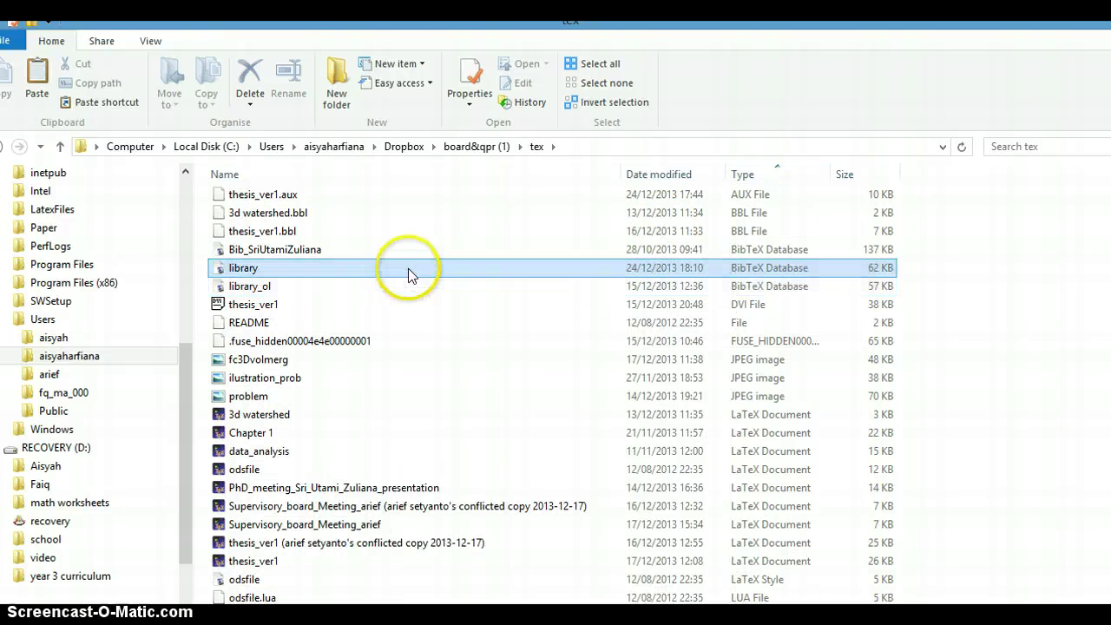
{"action": "left_click", "coordinate": [631, 280], "text": "shift"}
{"action": "left_click", "coordinate": [594, 269]}
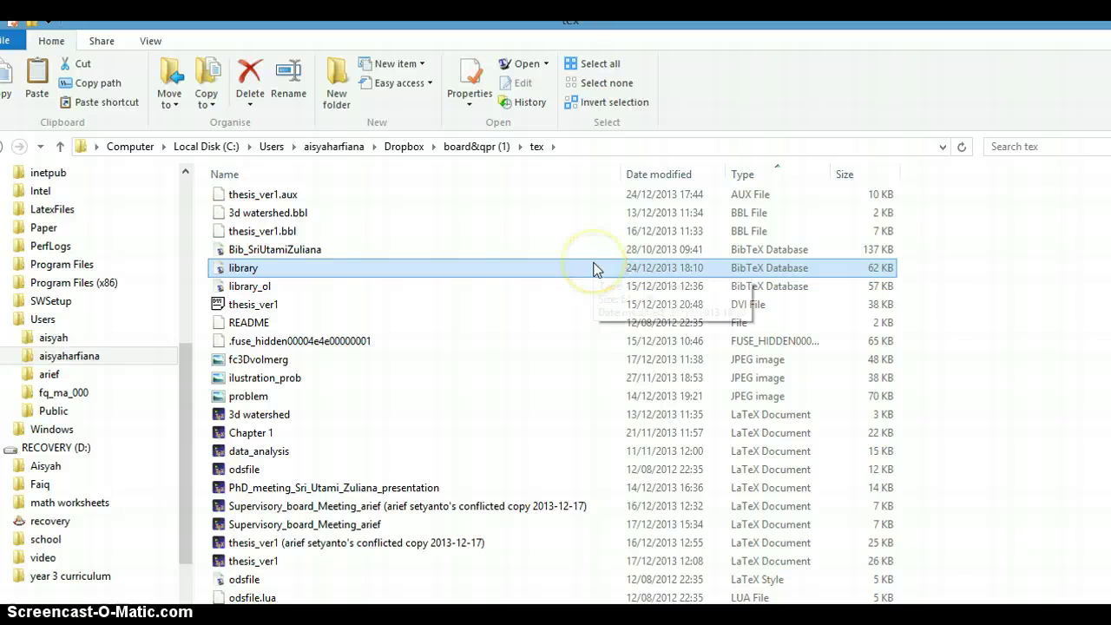
{"action": "left_click", "coordinate": [594, 271]}
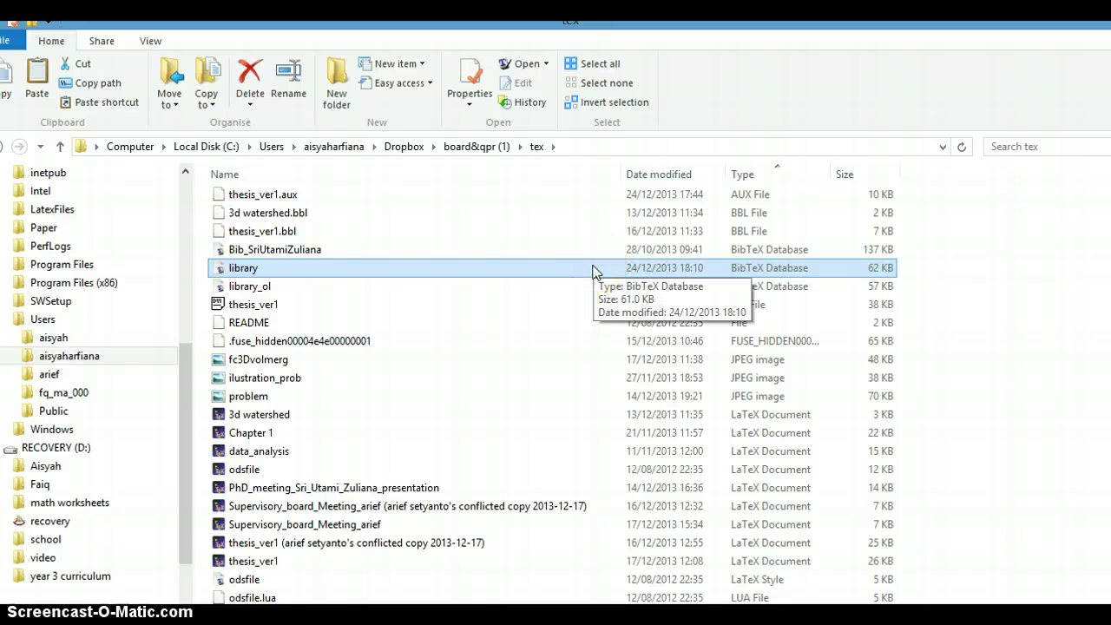